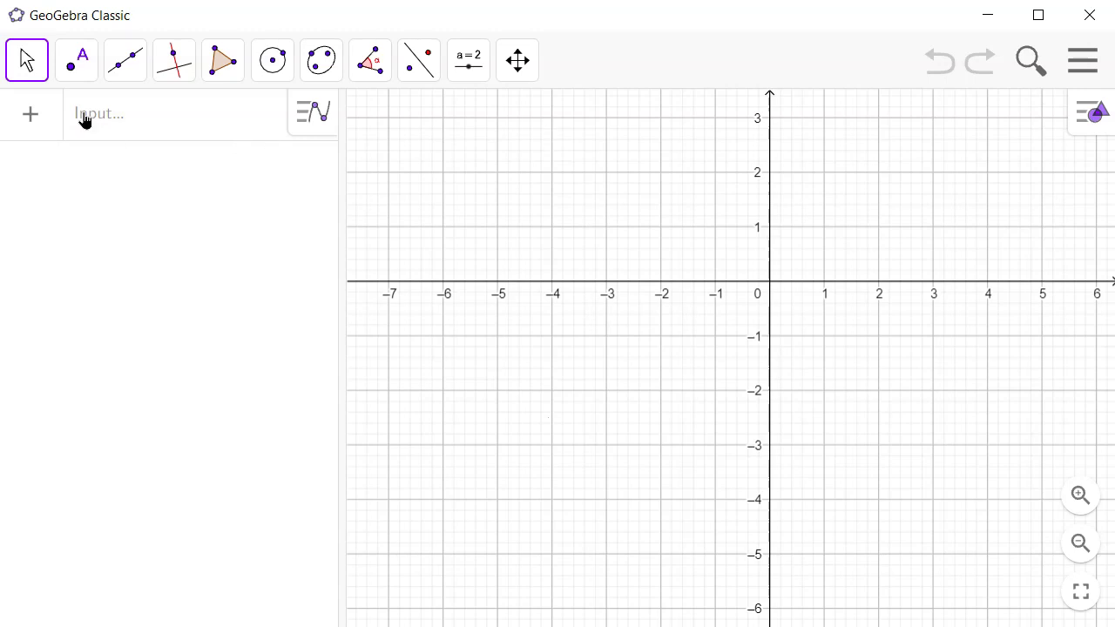
# Define f(x) = 3 sin(x) in the Input bar after a quick look at the WebAssign problem.
pyautogui.click(84, 120)
pyautogui.write('f()')
pyautogui.write('x)')
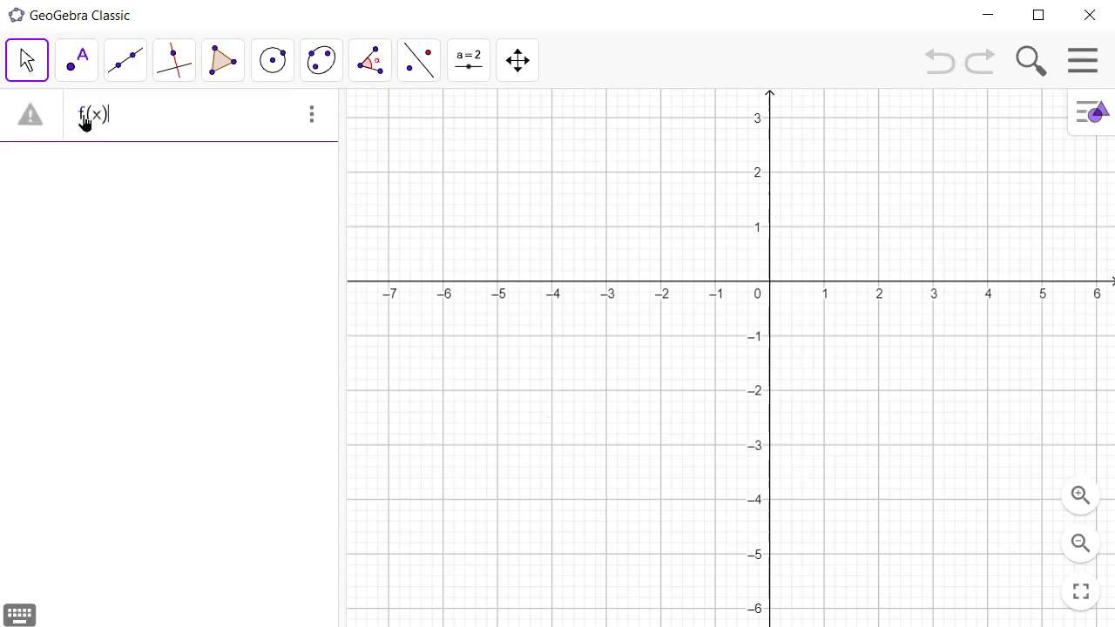
pyautogui.write('=')
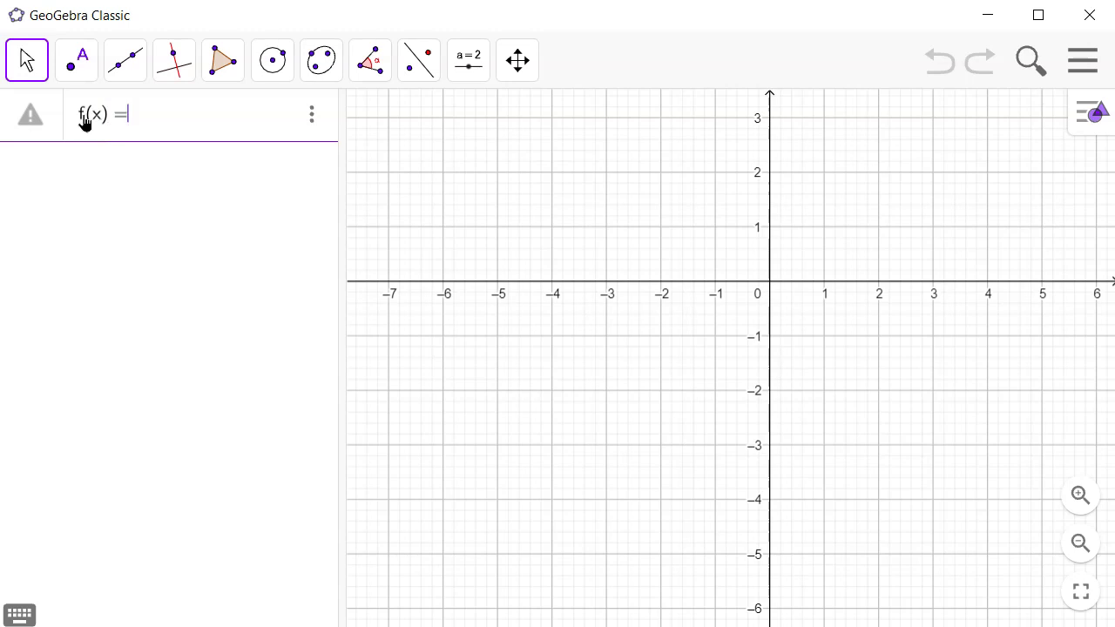
pyautogui.click(984, 16)
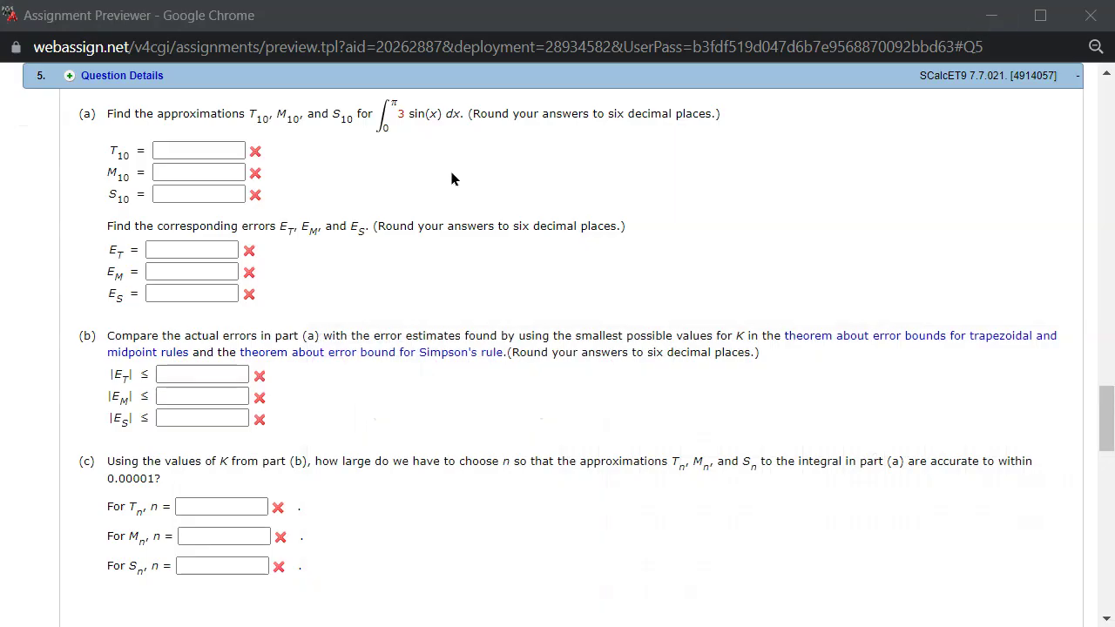
pyautogui.hotkey('alt', 'Tab')
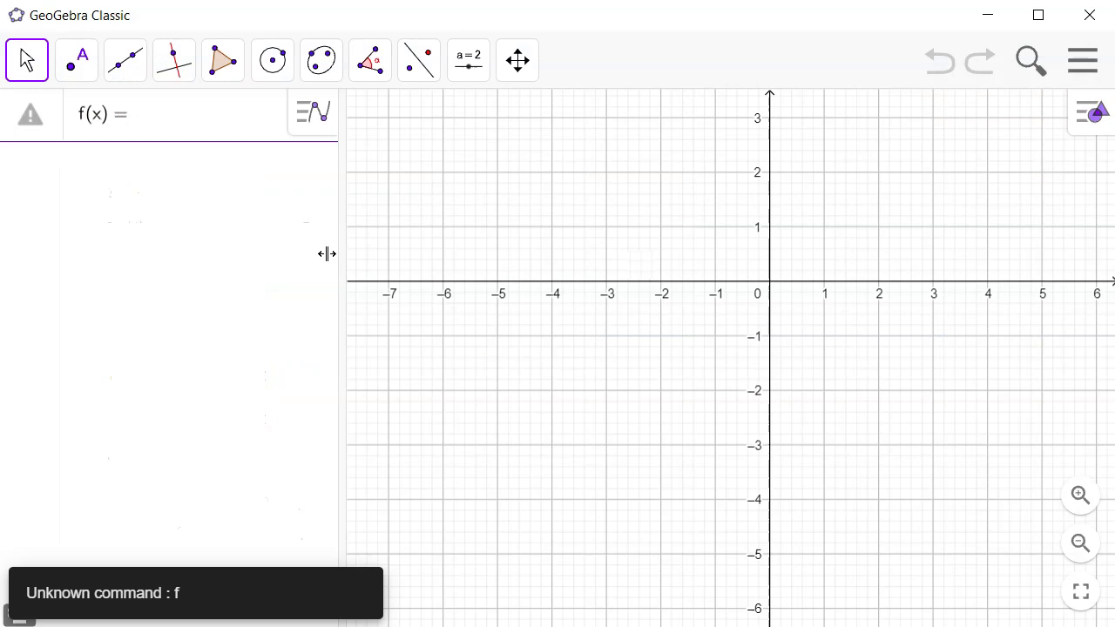
pyautogui.write('3')
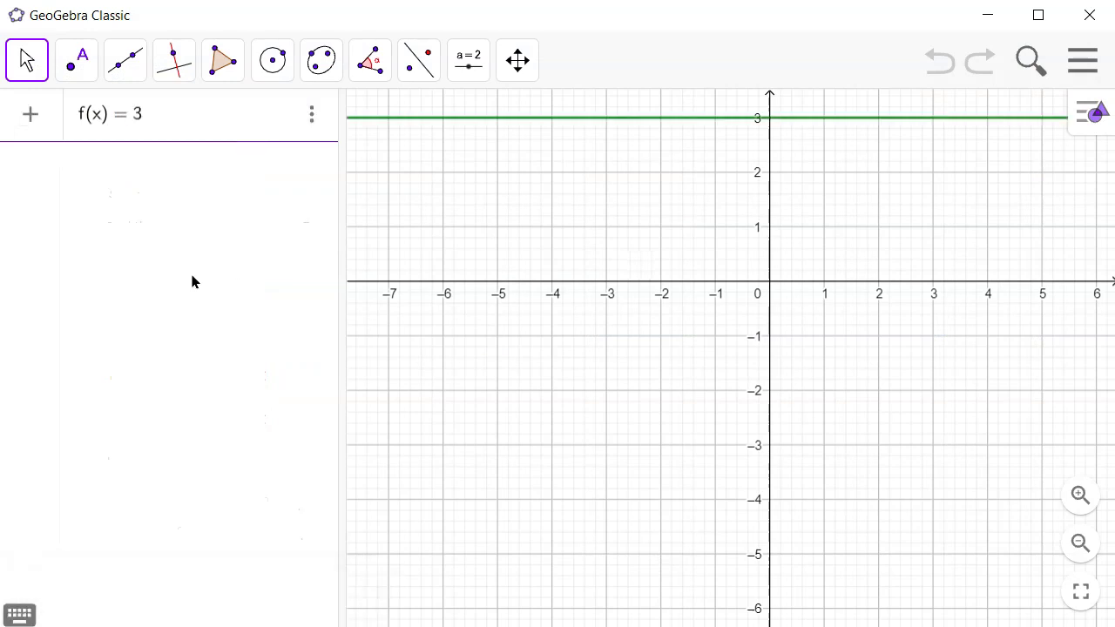
pyautogui.write(' sin(x')
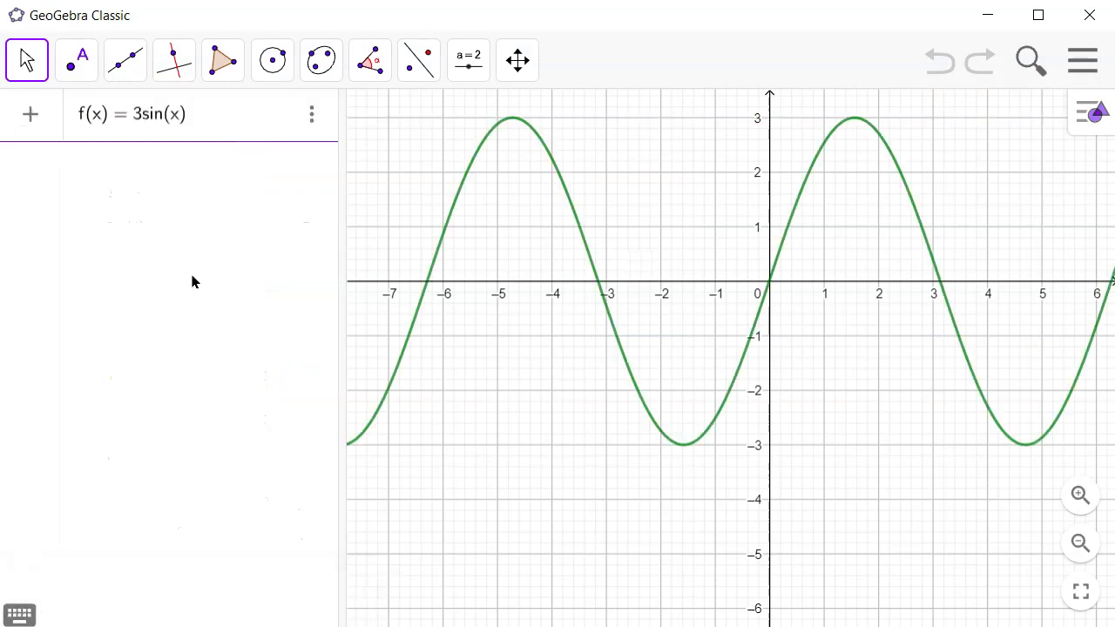
pyautogui.press('Return')
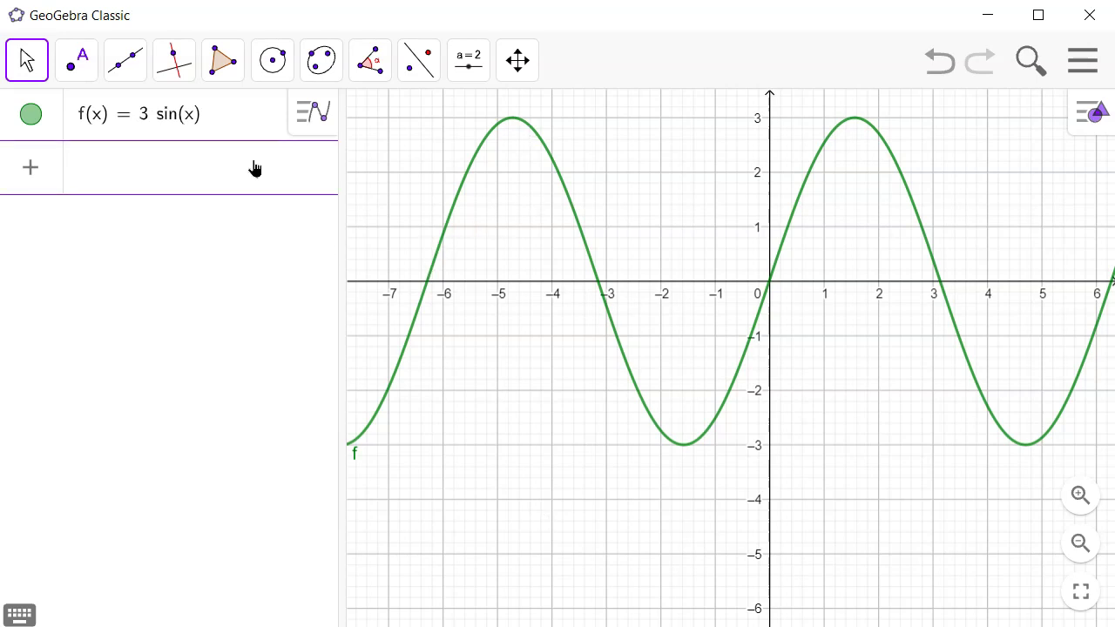
# Create the lower limit a and set its slider value to 0.
pyautogui.write('a')
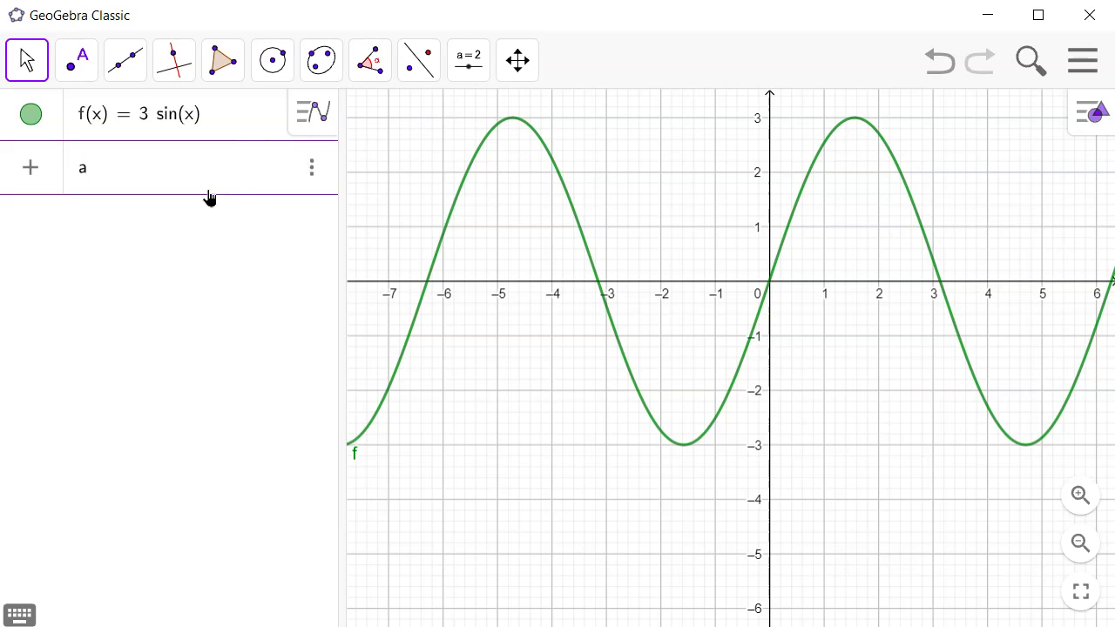
pyautogui.click(988, 15)
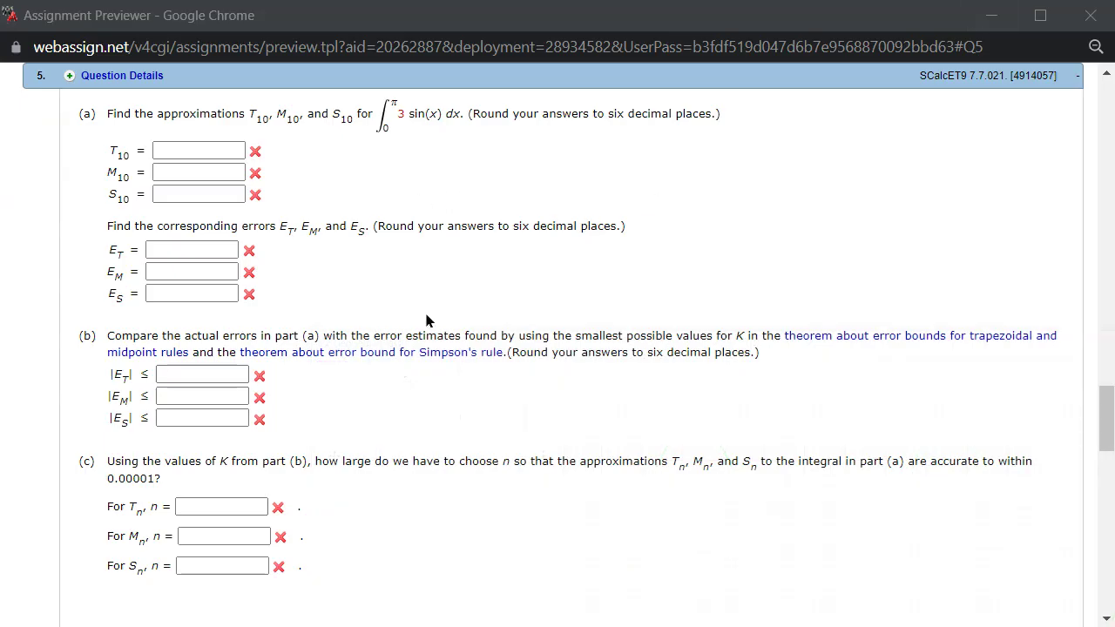
pyautogui.click(557, 614)
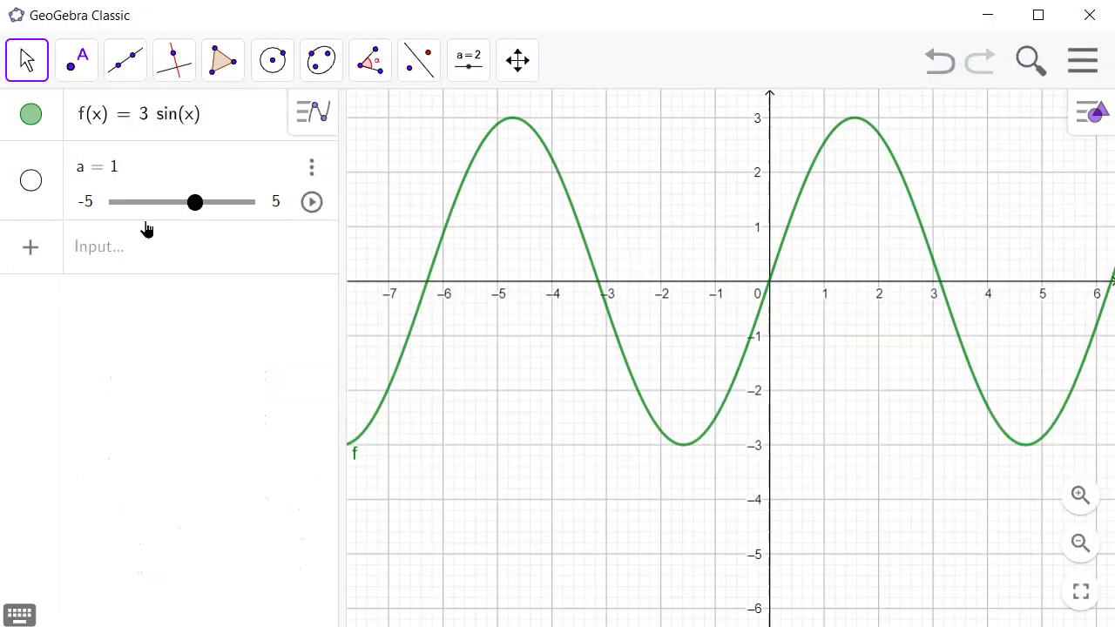
pyautogui.click(130, 172)
pyautogui.press('BackSpace')
pyautogui.write('0')
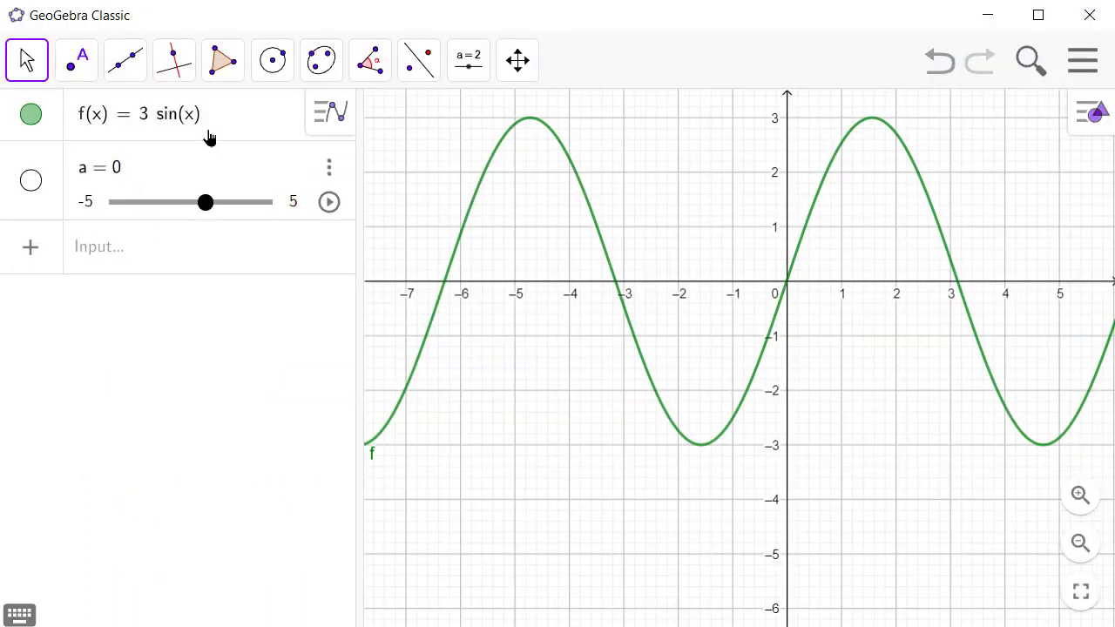
pyautogui.press('Return')
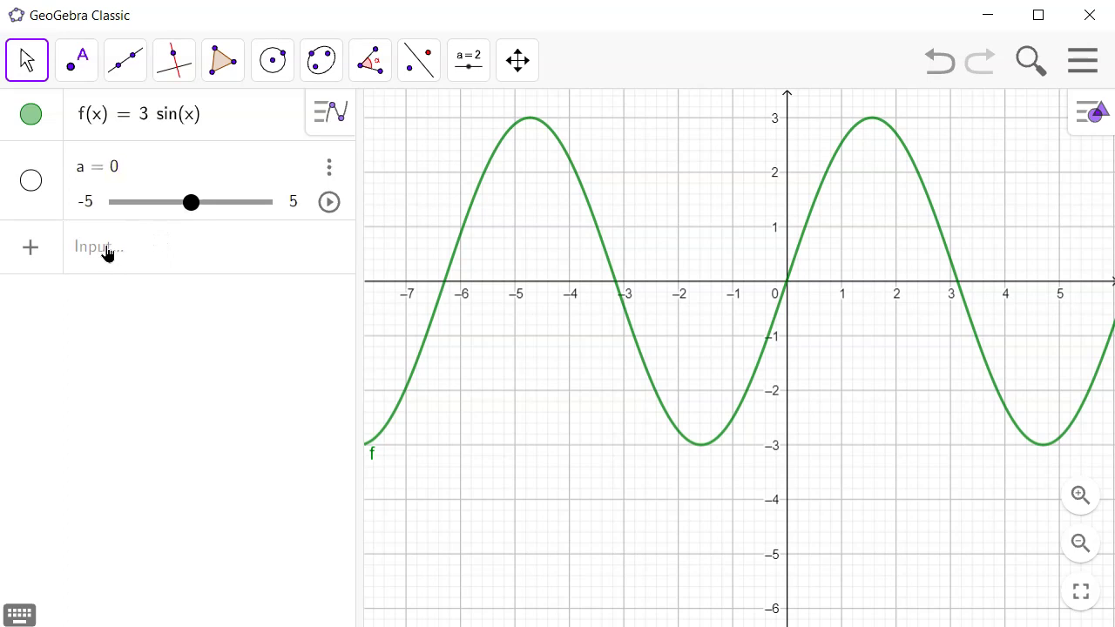
# Define the upper limit b = π and n = 10 subintervals.
pyautogui.click(137, 251)
pyautogui.write('b = ')
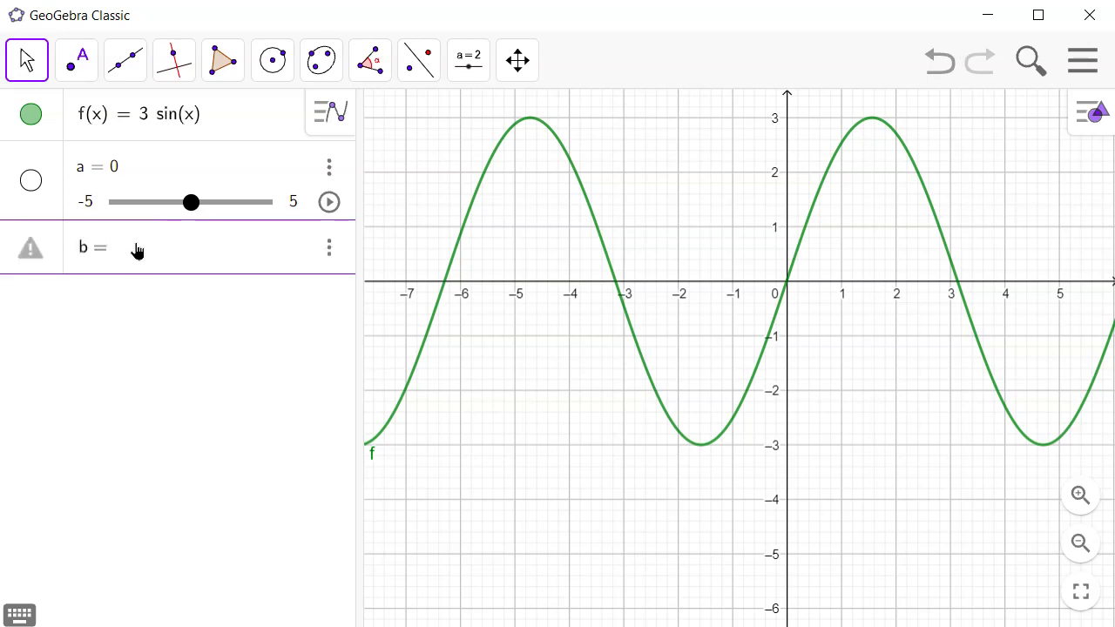
pyautogui.write('pi')
pyautogui.press('Return')
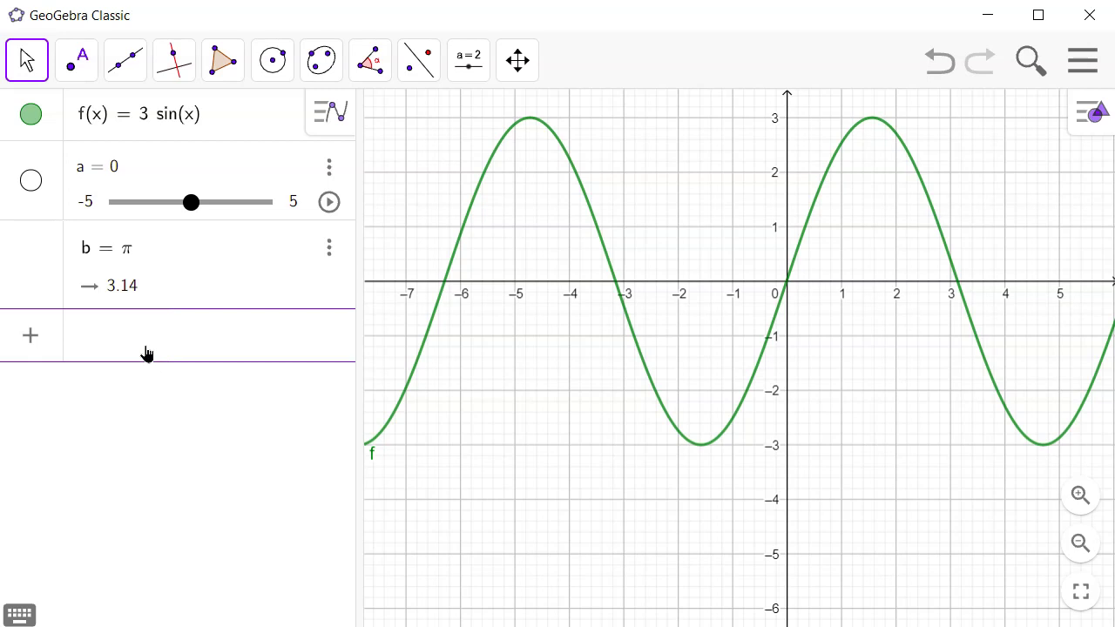
pyautogui.write('n=10')
pyautogui.press('Return')
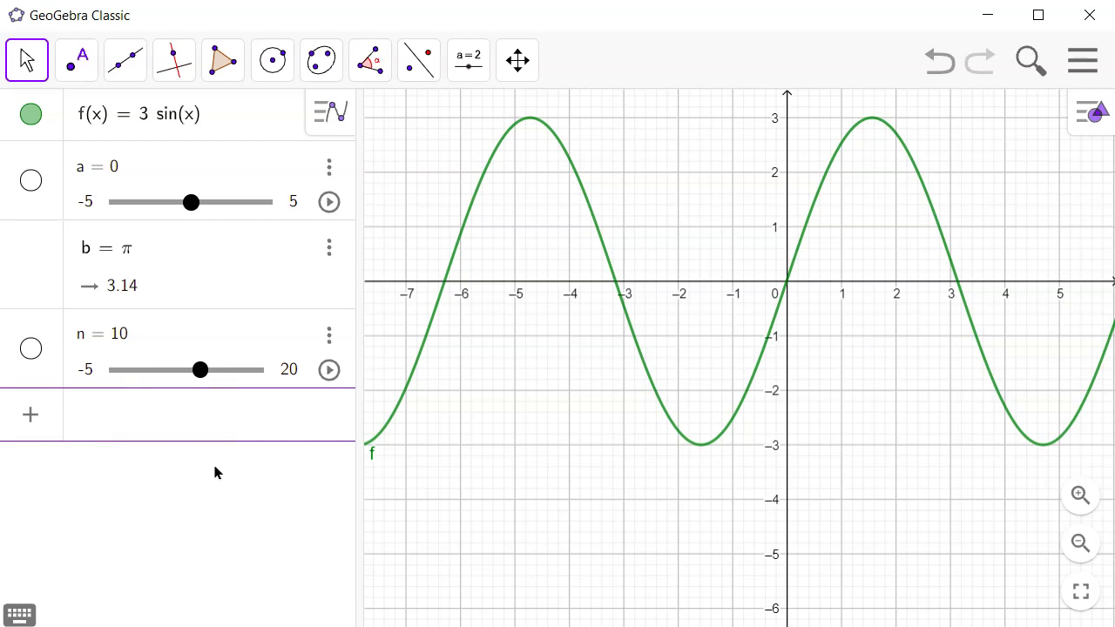
# Enter Δx = (b − a)/n, taking Δ from the Greek keyboard, giving 0.31.
pyautogui.click(19, 615)
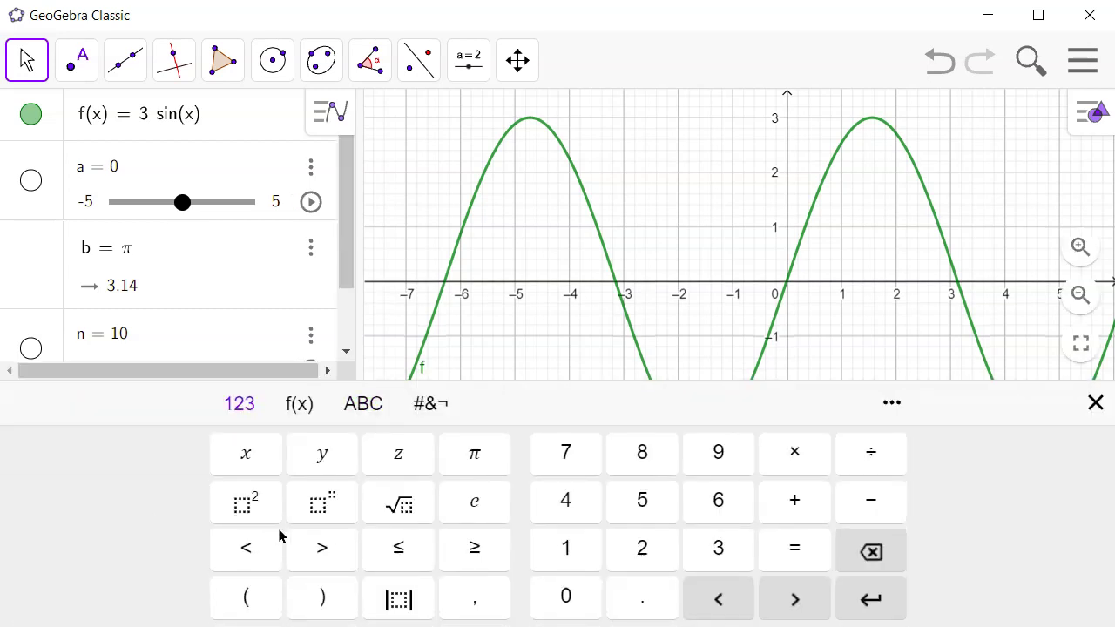
pyautogui.click(366, 407)
pyautogui.click(216, 608)
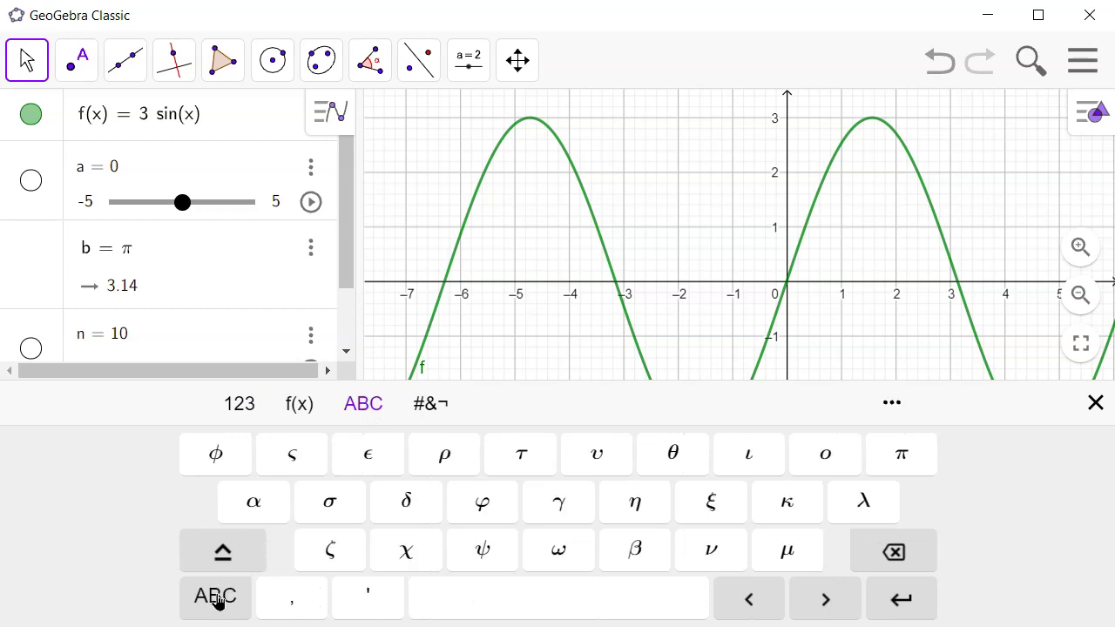
pyautogui.click(214, 603)
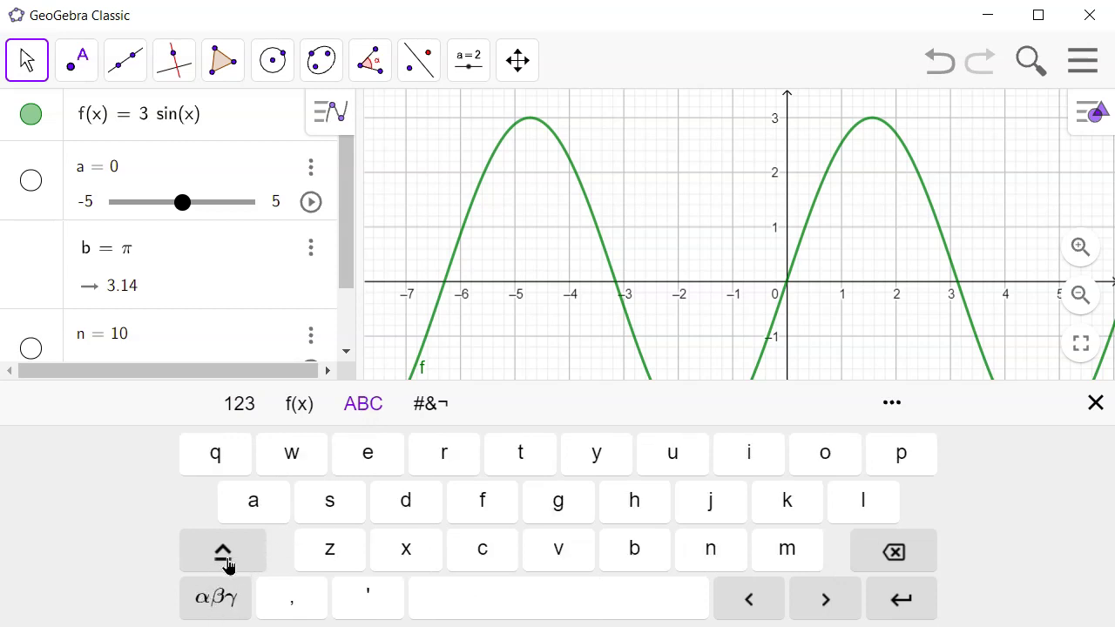
pyautogui.click(221, 556)
pyautogui.click(218, 597)
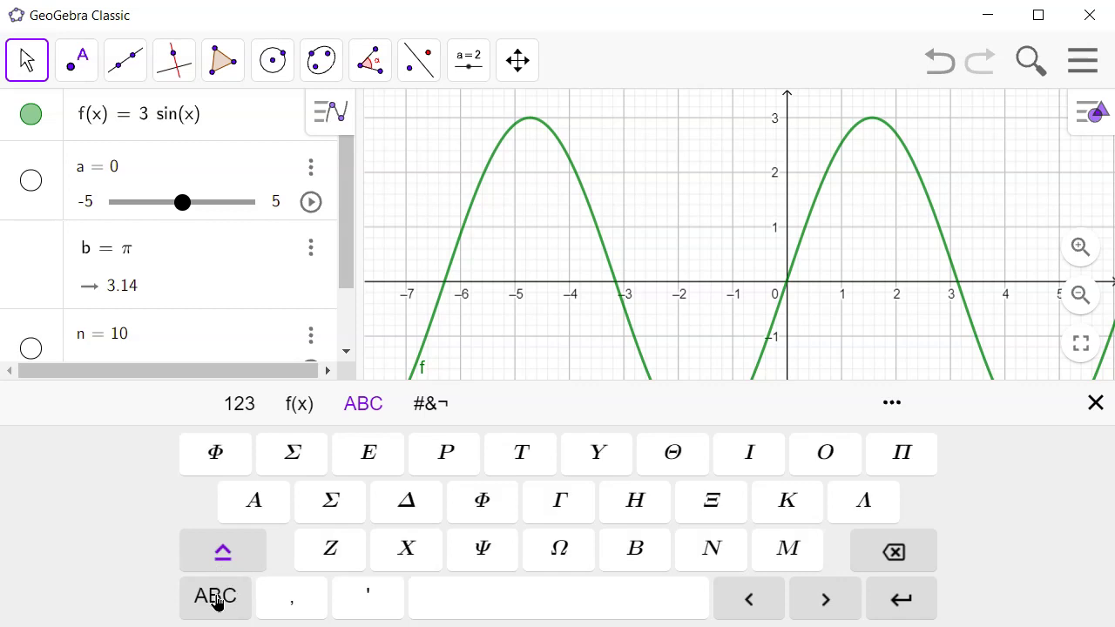
pyautogui.click(416, 504)
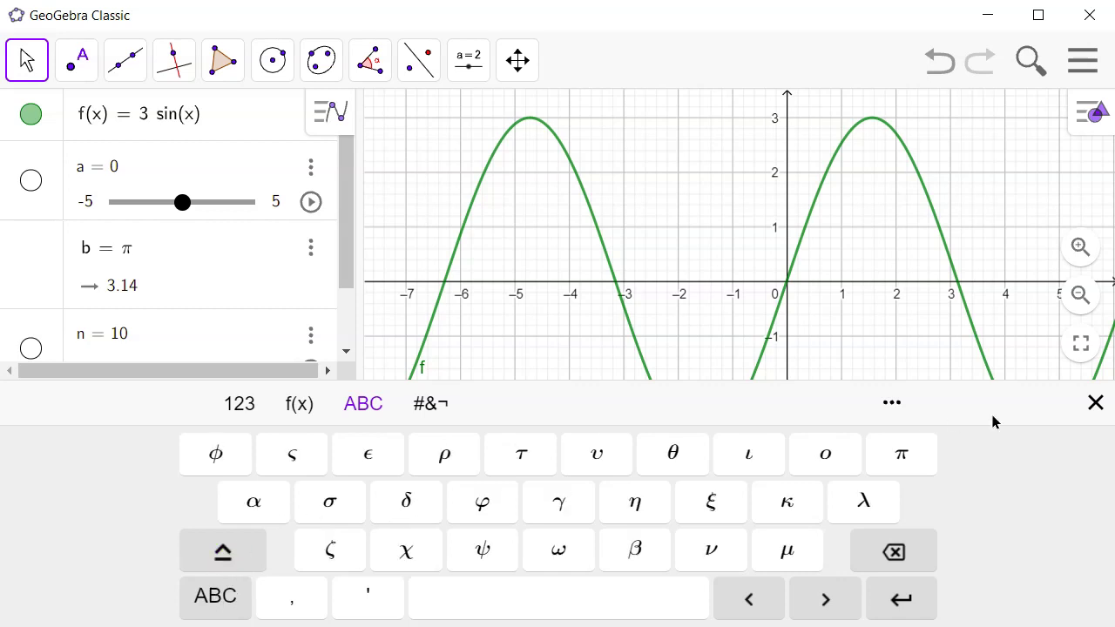
pyautogui.click(1095, 403)
pyautogui.write('x=')
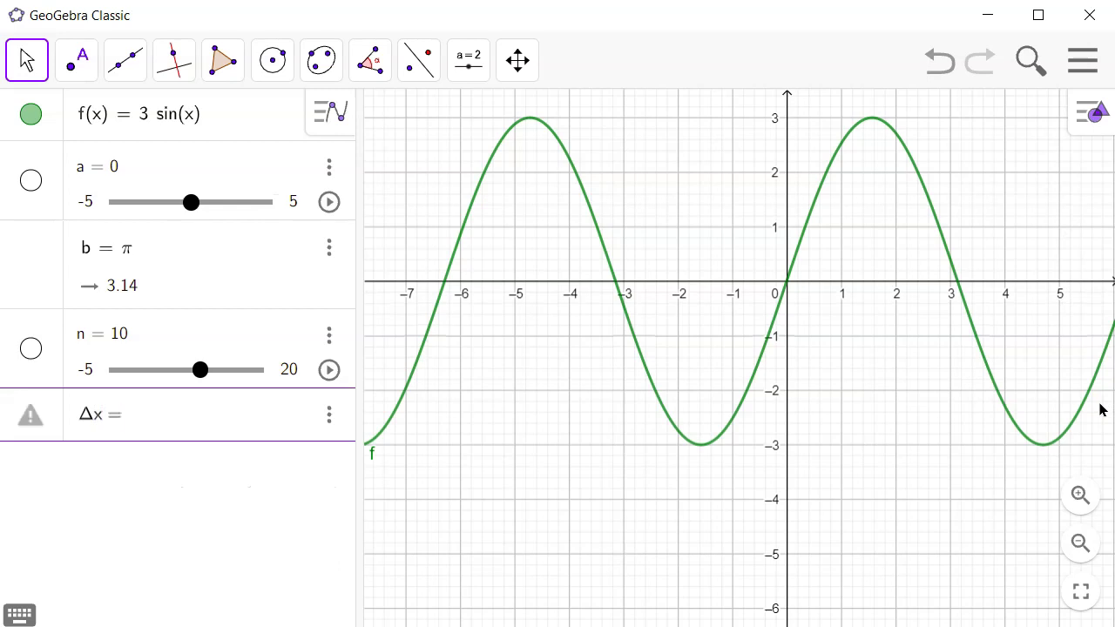
pyautogui.write('(b-a')
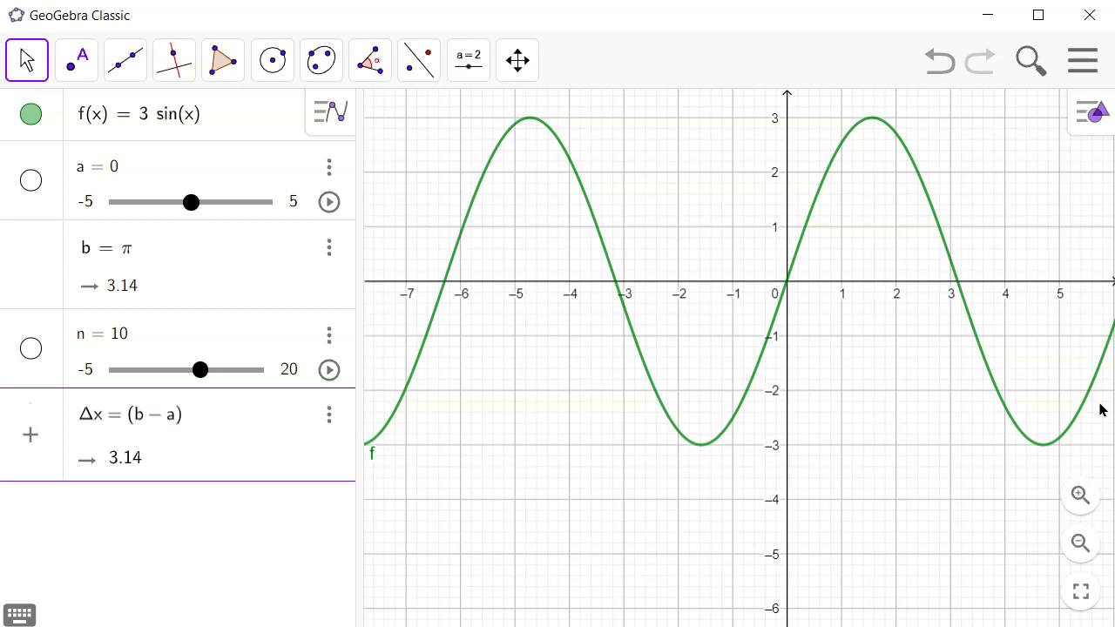
pyautogui.write('/n')
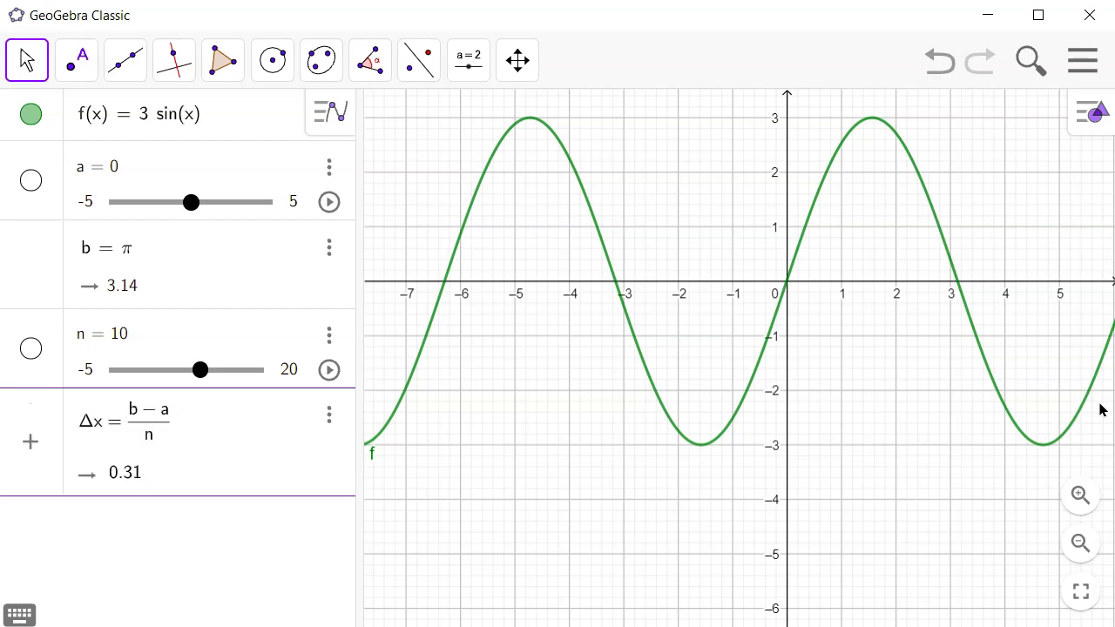
pyautogui.press('Return')
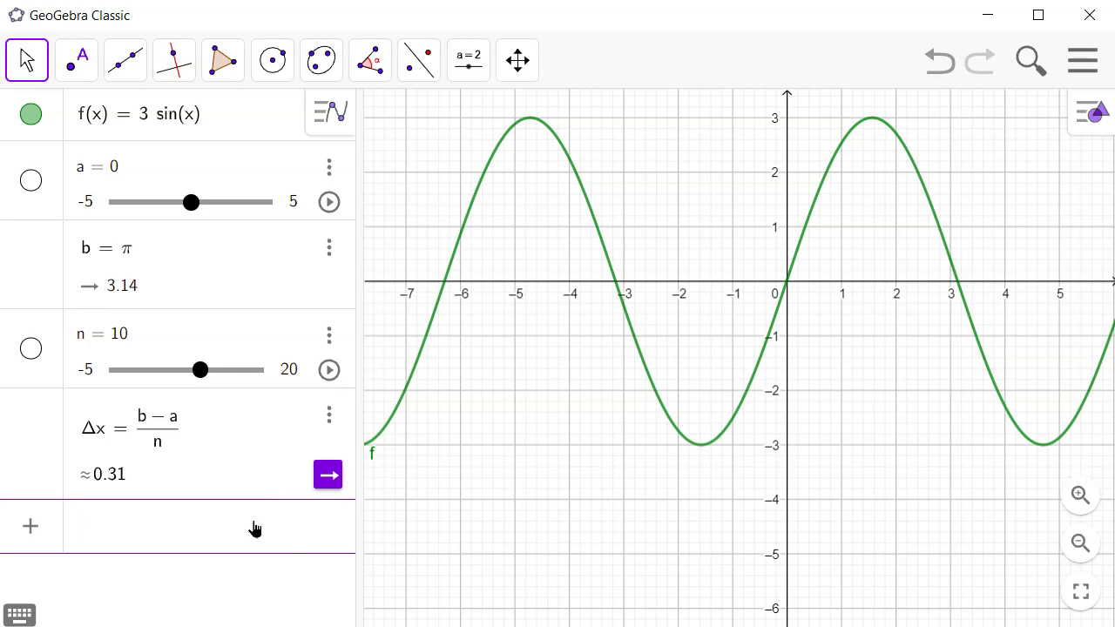
# Enter T_10 = so that T10 is created as a slider with value 1.
pyautogui.write('T_10 =')
pyautogui.click(94, 436)
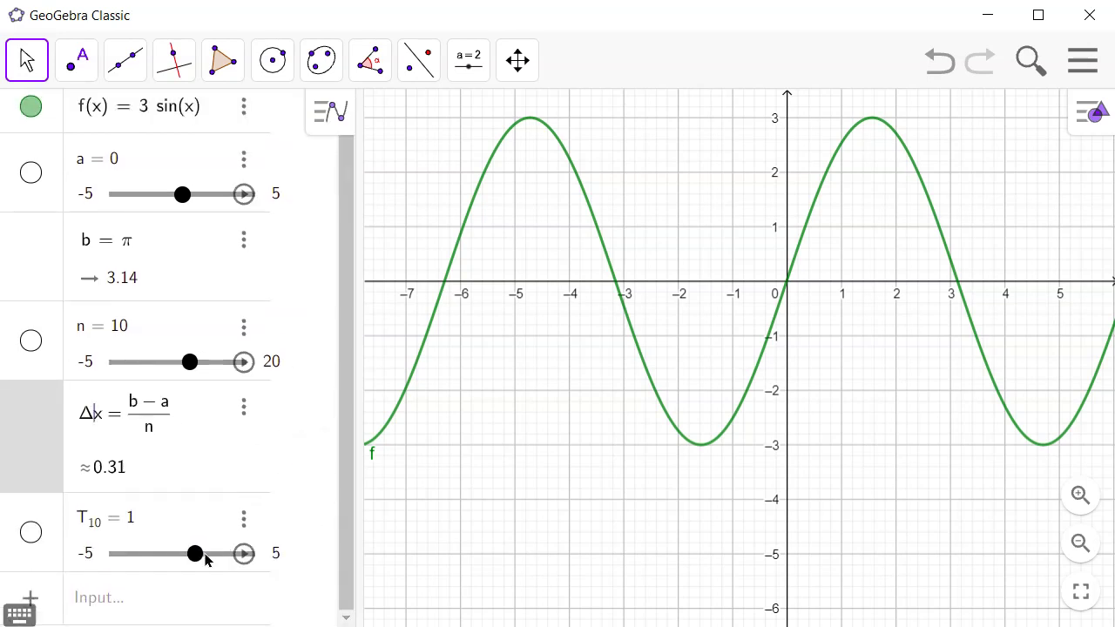
# Replace T10's value 1 with Δx/2 (f(0) + f(π)) as the start of the trapezoid sum.
pyautogui.click(147, 514)
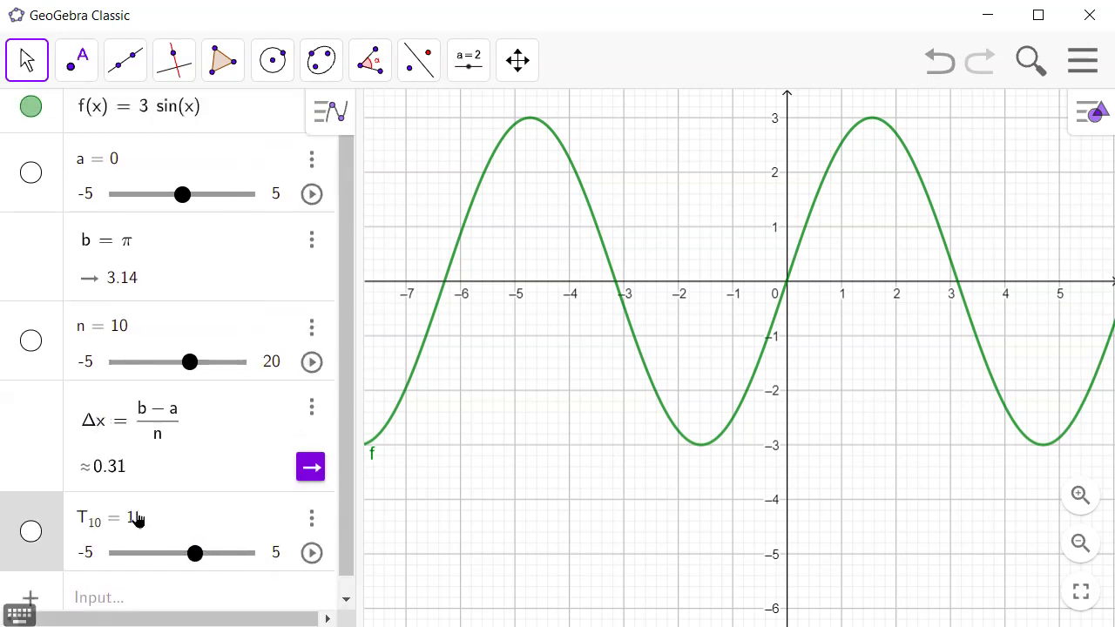
pyautogui.press('BackSpace')
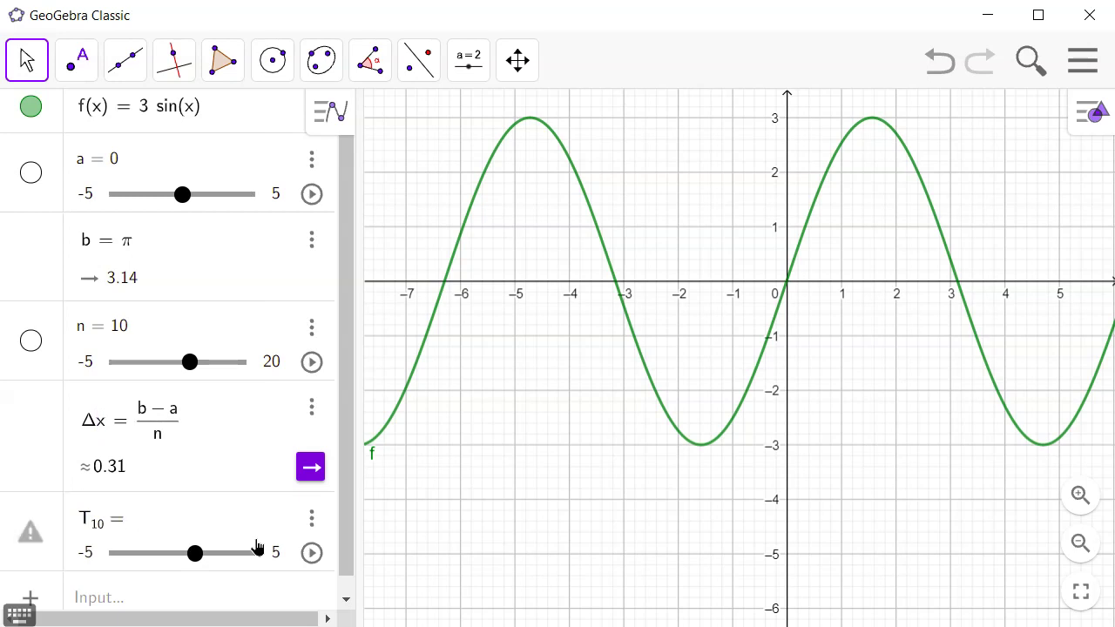
pyautogui.click(19, 614)
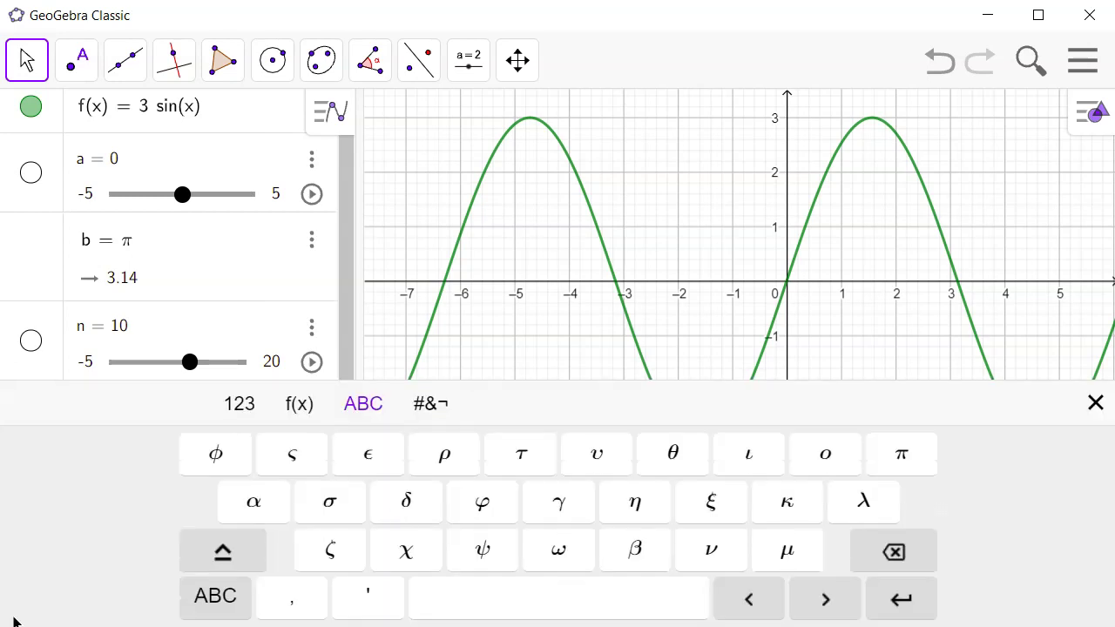
pyautogui.click(223, 567)
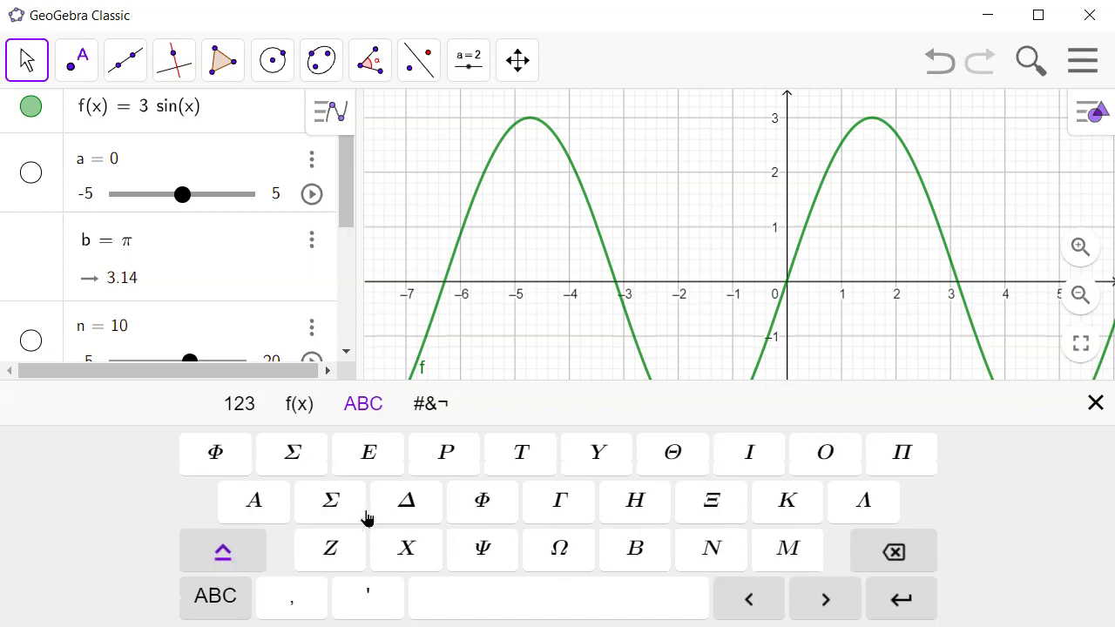
pyautogui.click(425, 498)
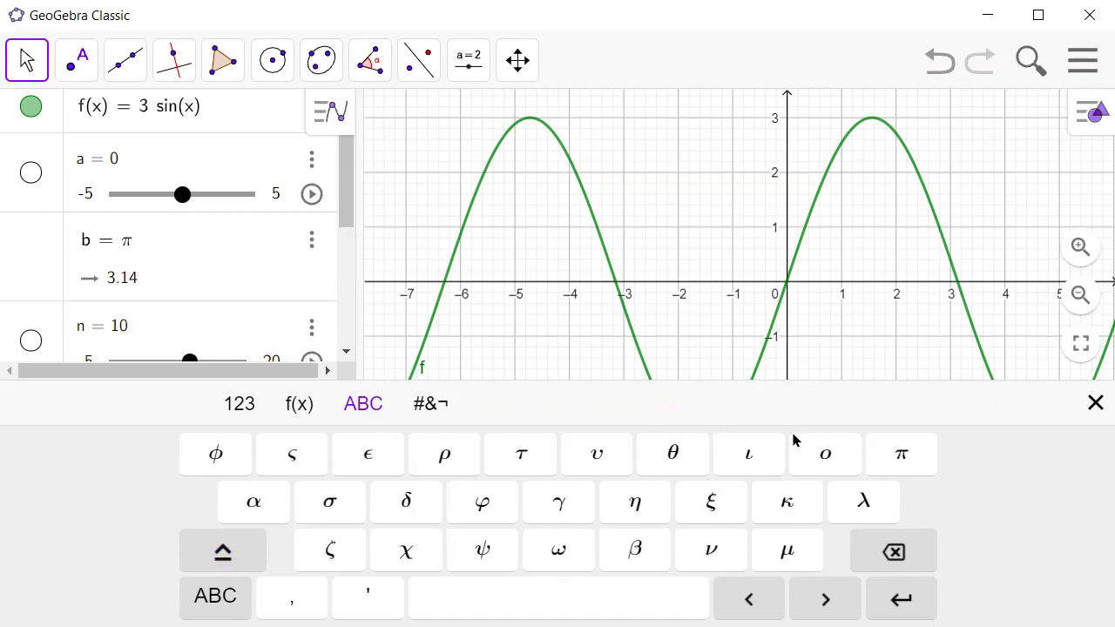
pyautogui.click(1094, 402)
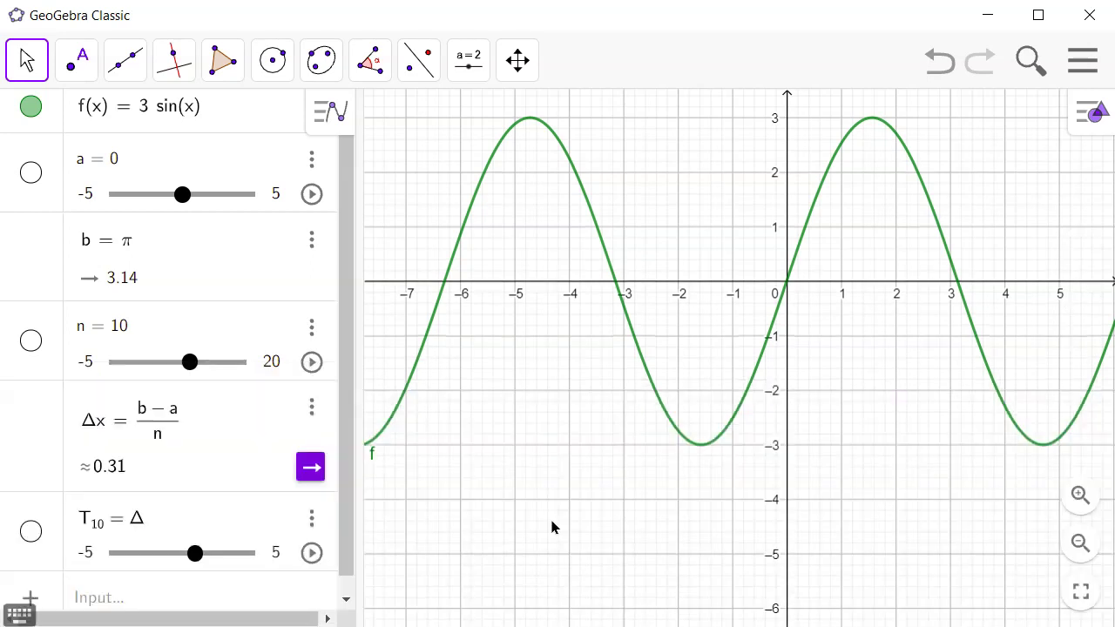
pyautogui.write('/2 ')
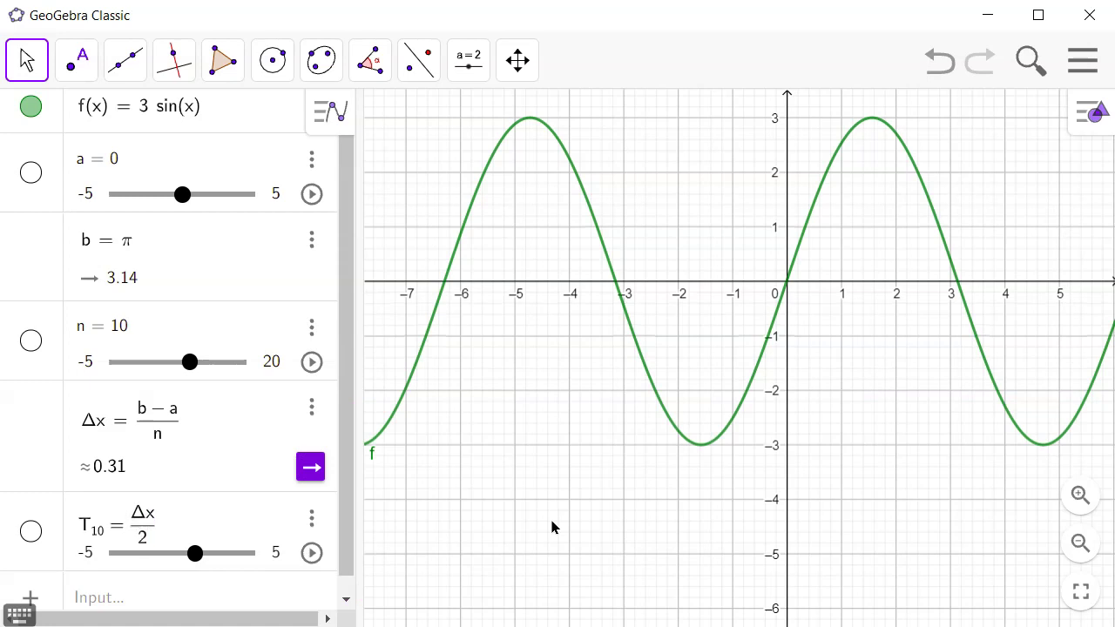
pyautogui.write('(f(')
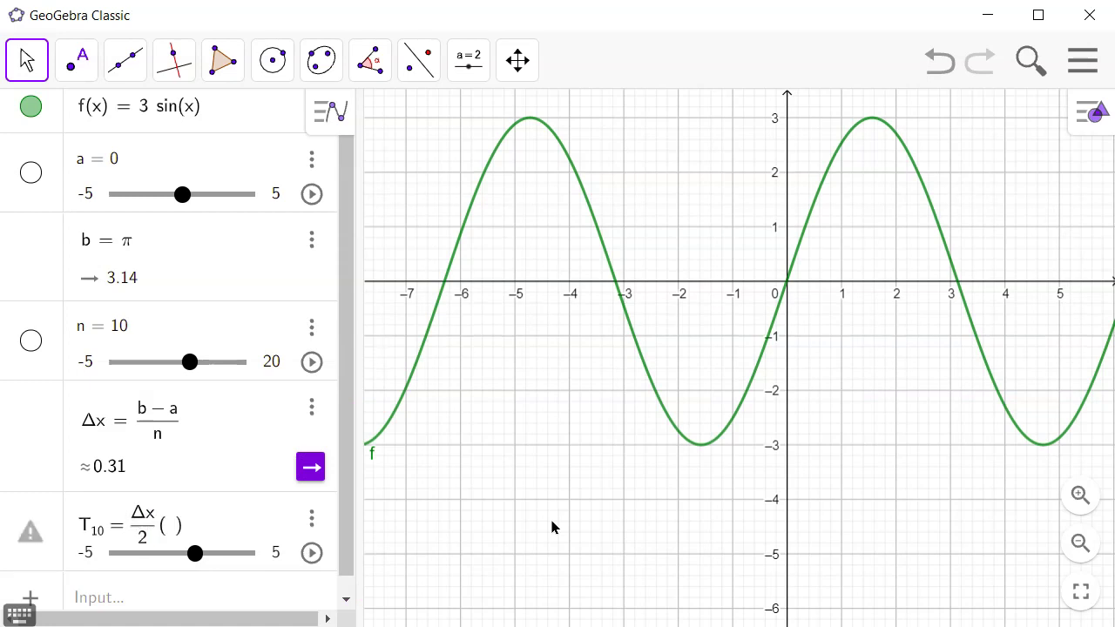
pyautogui.press('Left')
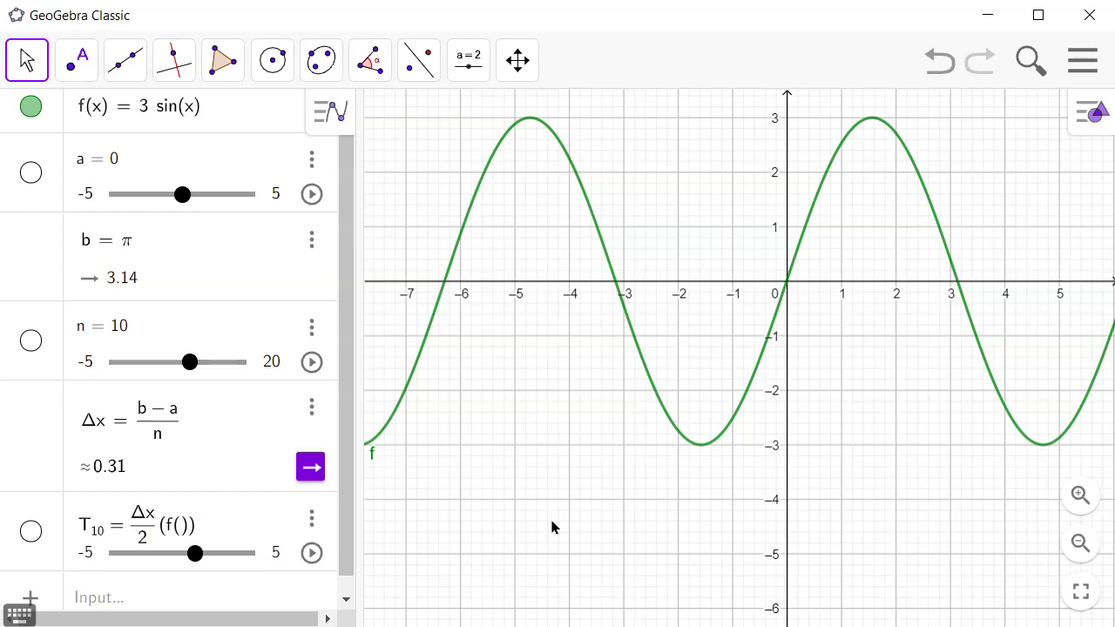
pyautogui.write('0')
pyautogui.press('Right')
pyautogui.write('+ f(pi')
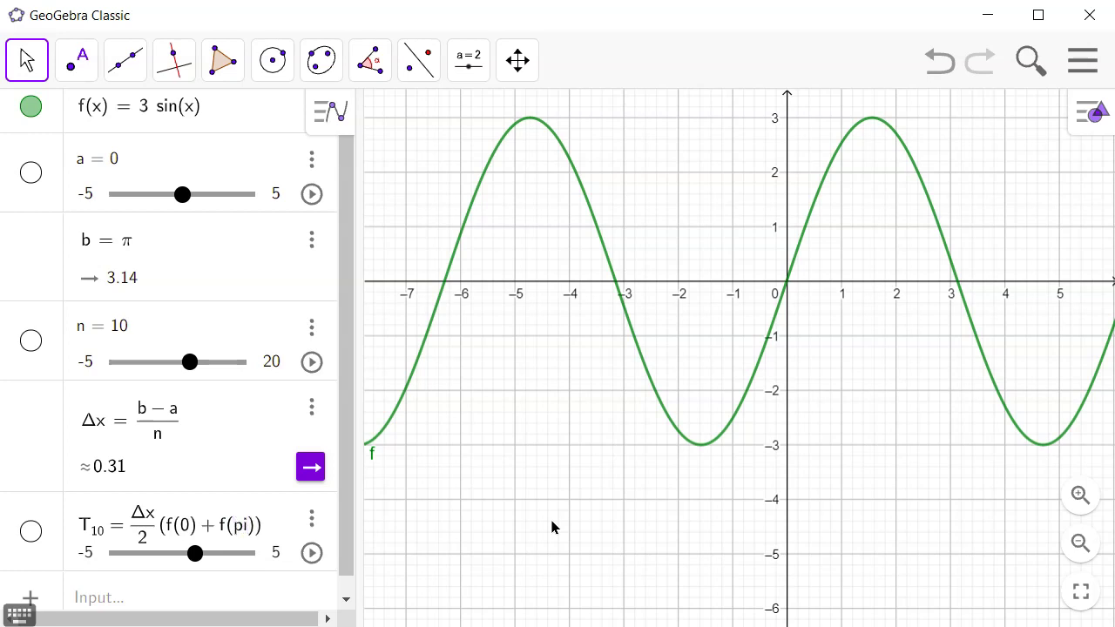
pyautogui.press('Left')
pyautogui.press('Left')
pyautogui.press('Left')
pyautogui.press('Left')
pyautogui.press('Left')
# Insert the terms 2f(π/10) through 2f(5π/10) into T10.
pyautogui.write('+ 2f(')
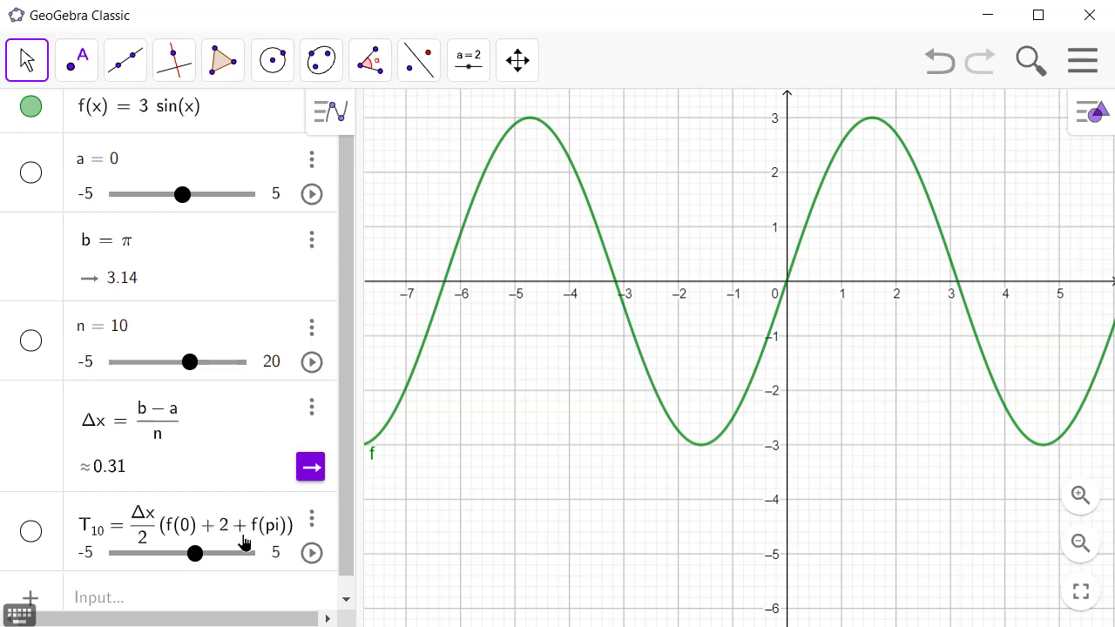
pyautogui.write('pi/10) ')
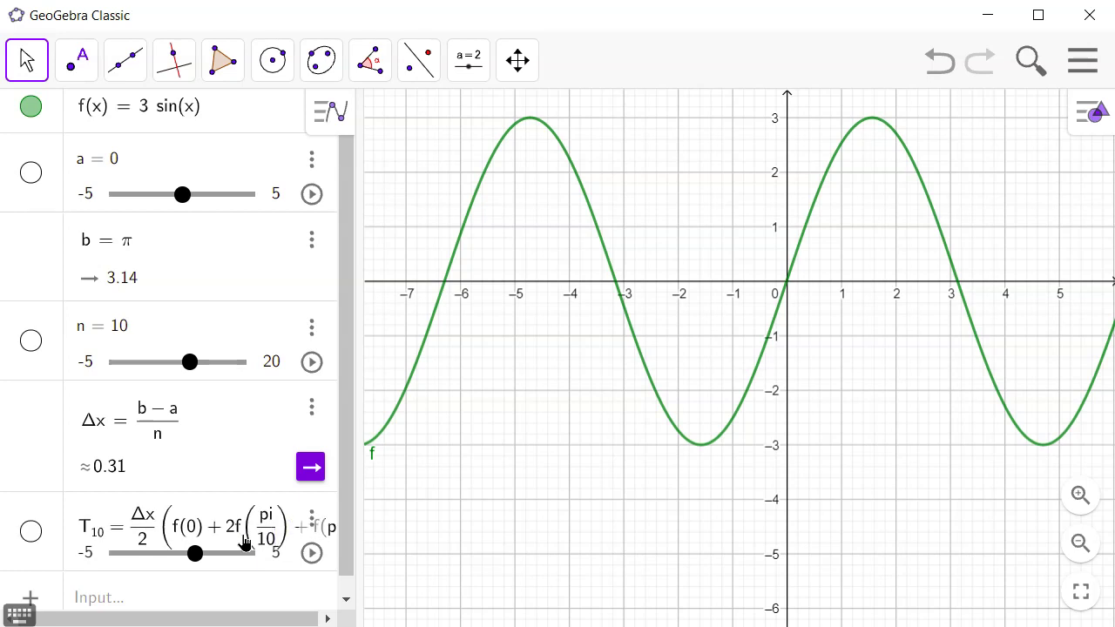
pyautogui.write('+ 2f(')
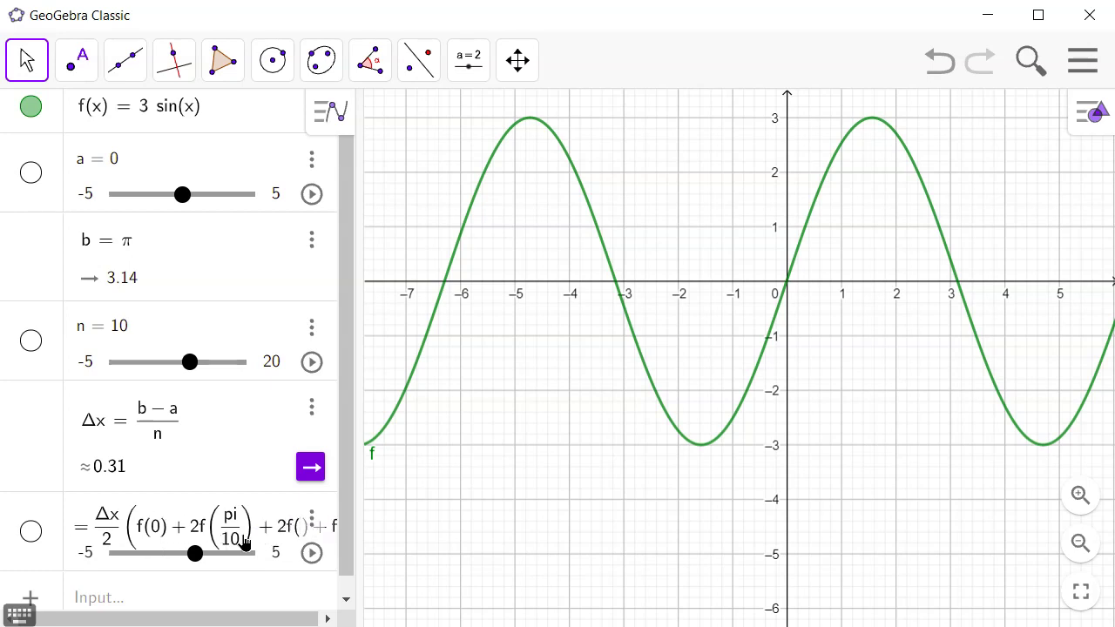
pyautogui.write('2pi/1')
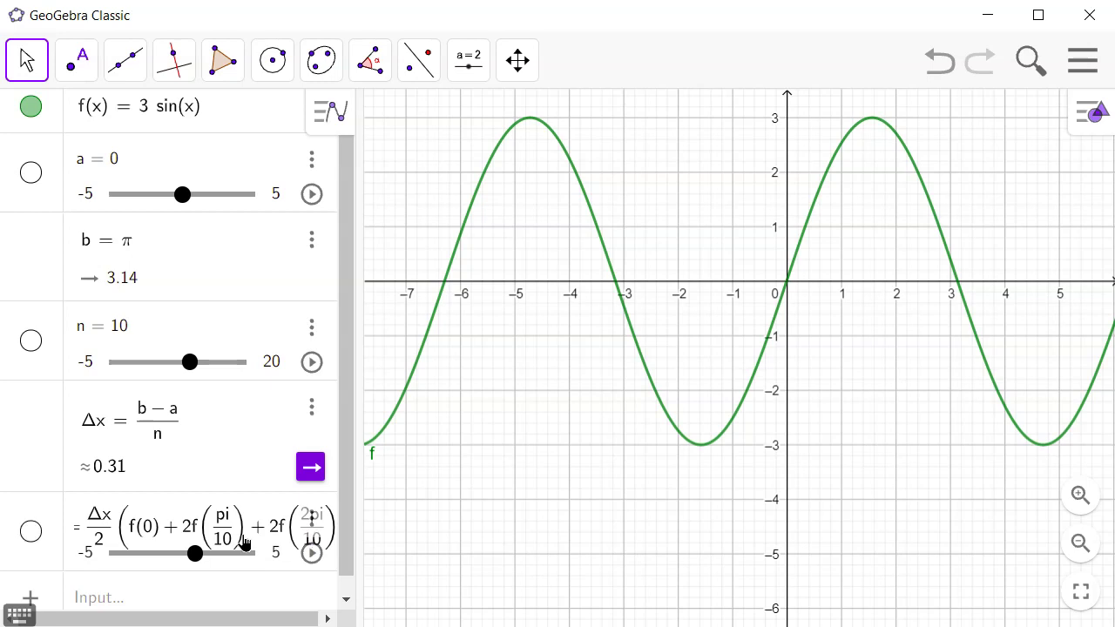
pyautogui.write('0')
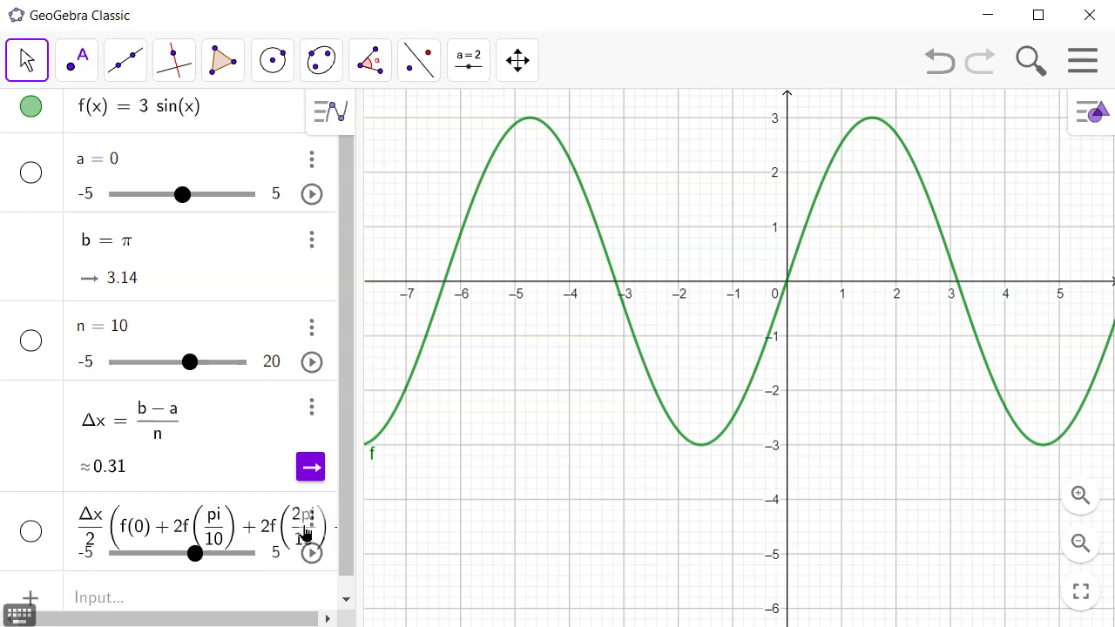
pyautogui.moveTo(358, 511); pyautogui.dragTo(981, 503)
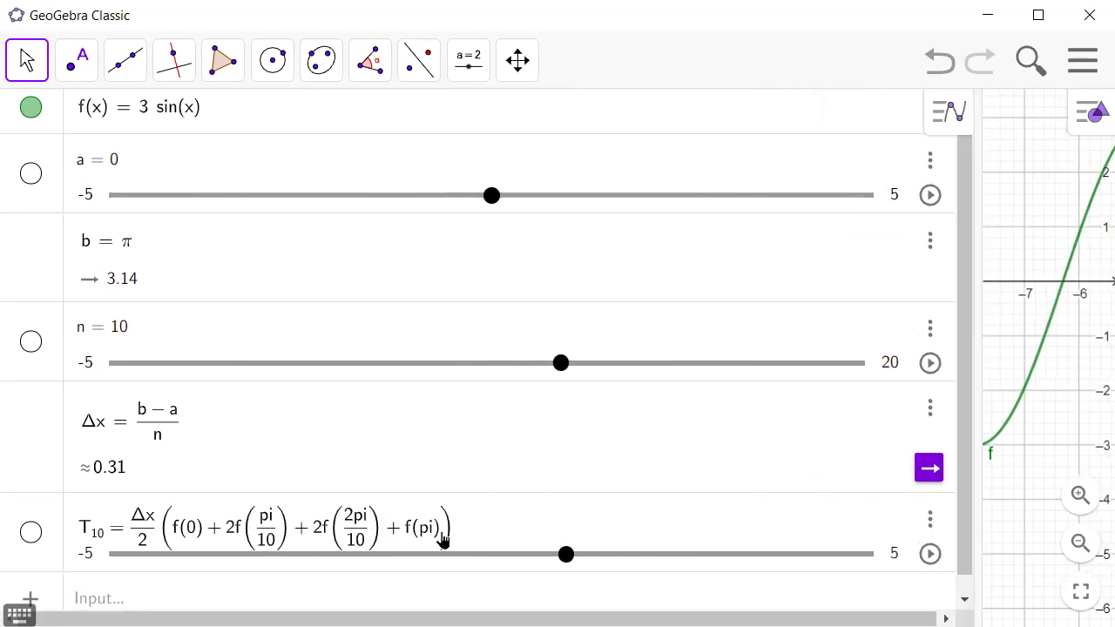
pyautogui.write('+ 2f(3pi/10) +')
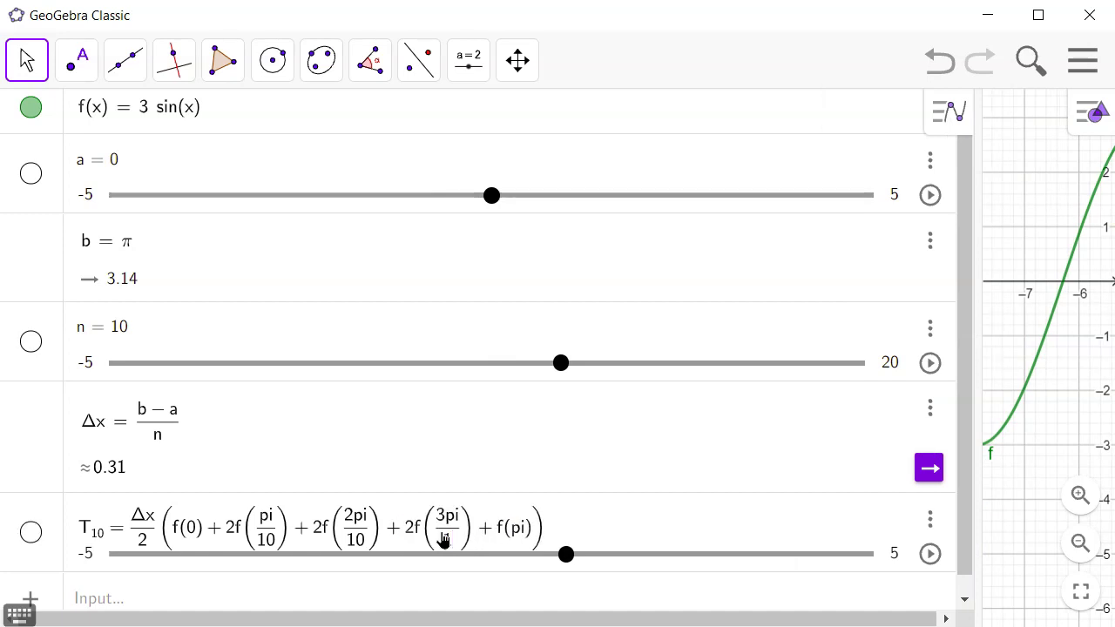
pyautogui.press('Right')
pyautogui.press('Right')
pyautogui.write('+2f()')
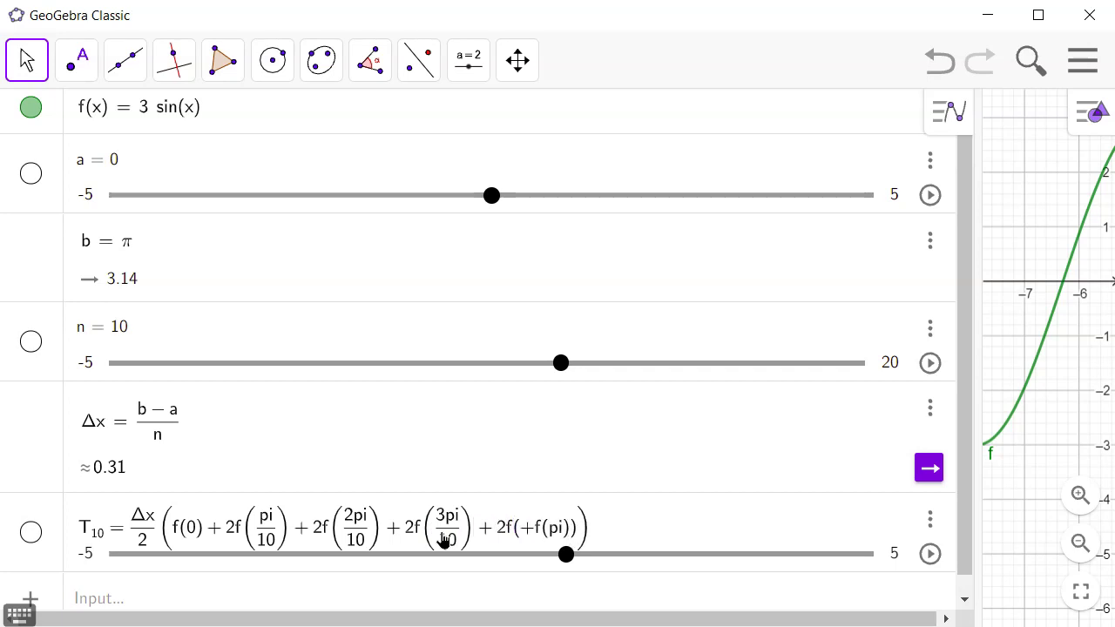
pyautogui.write('4pi/10')
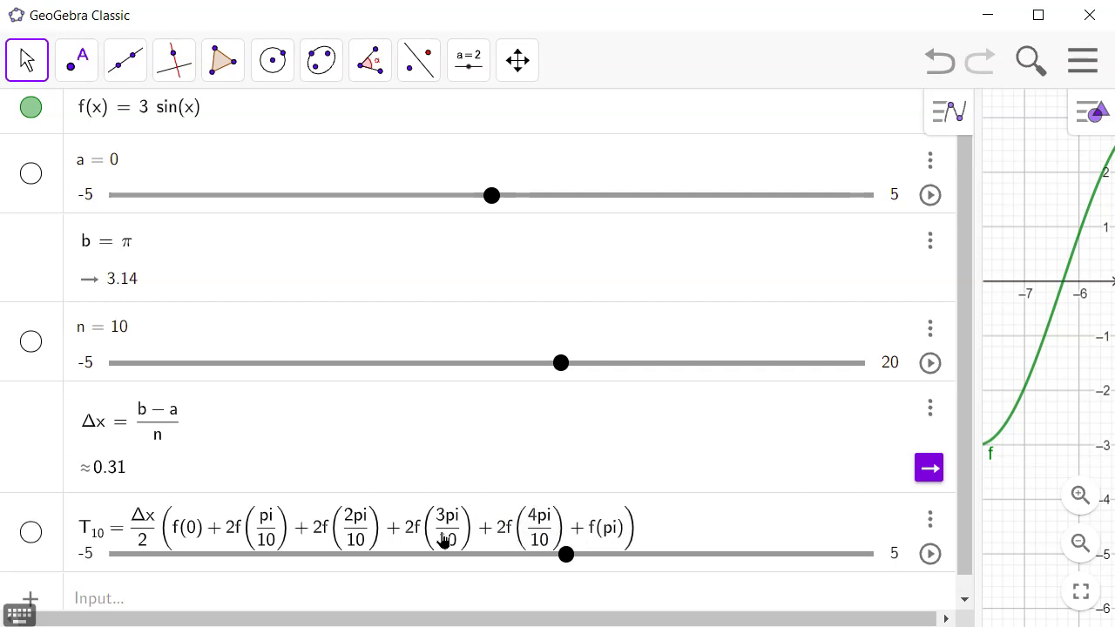
pyautogui.write('+')
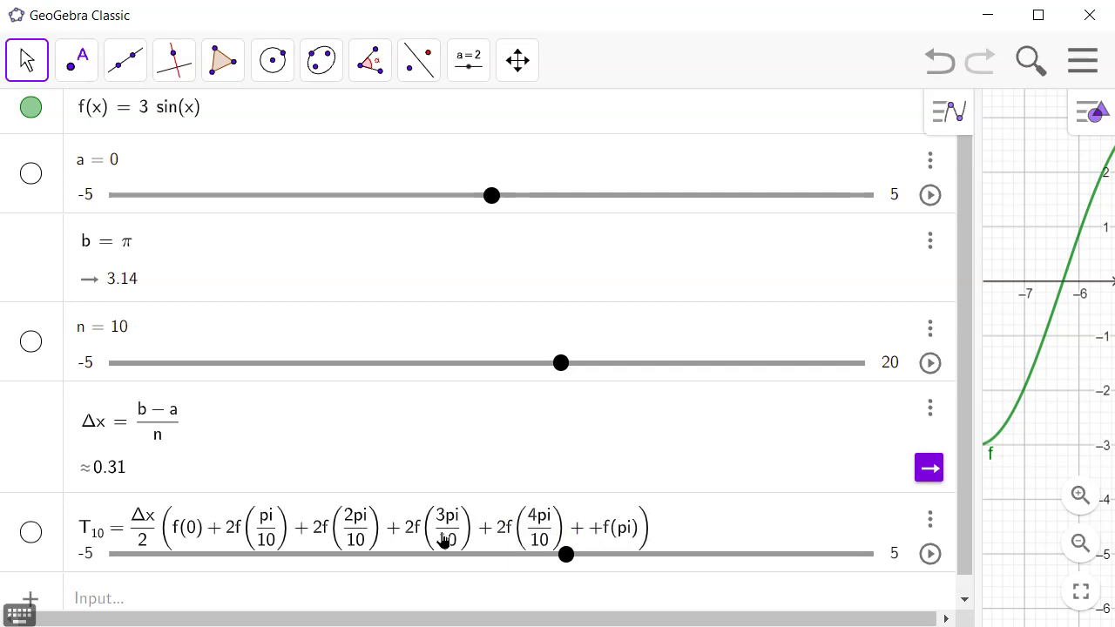
pyautogui.write('2f(')
pyautogui.press('Left')
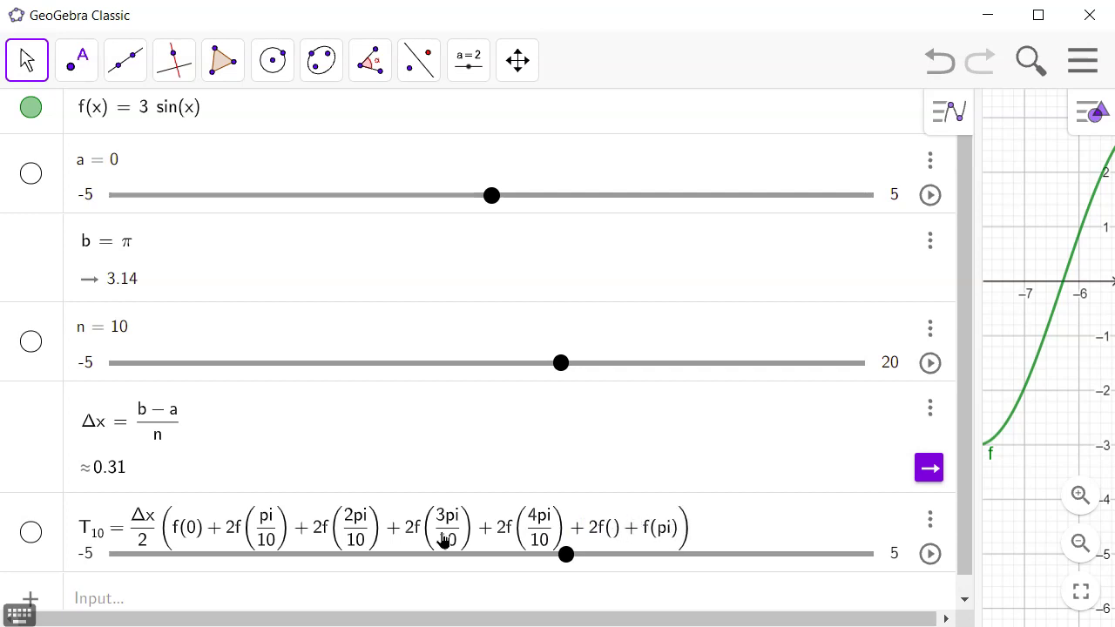
pyautogui.write('5pi')
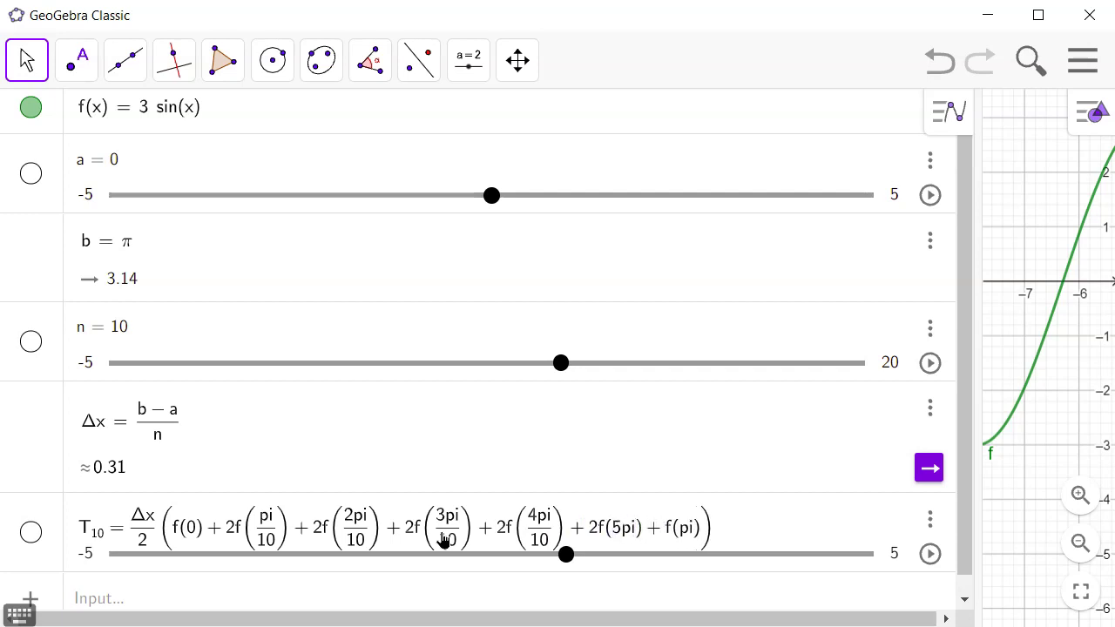
pyautogui.write('/10')
pyautogui.press('Right')
pyautogui.press('Right')
# Add the 2f(6π/10) through 2f(9π/10) terms and a final f(π), making T10 5.95.
pyautogui.write('+ 3f(')
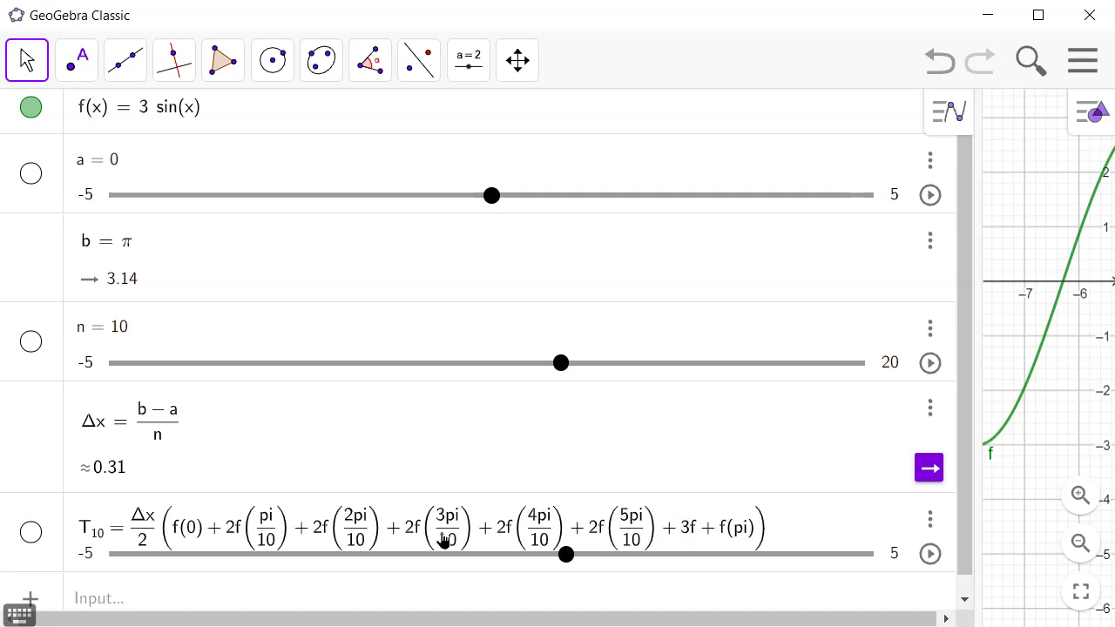
pyautogui.write('6')
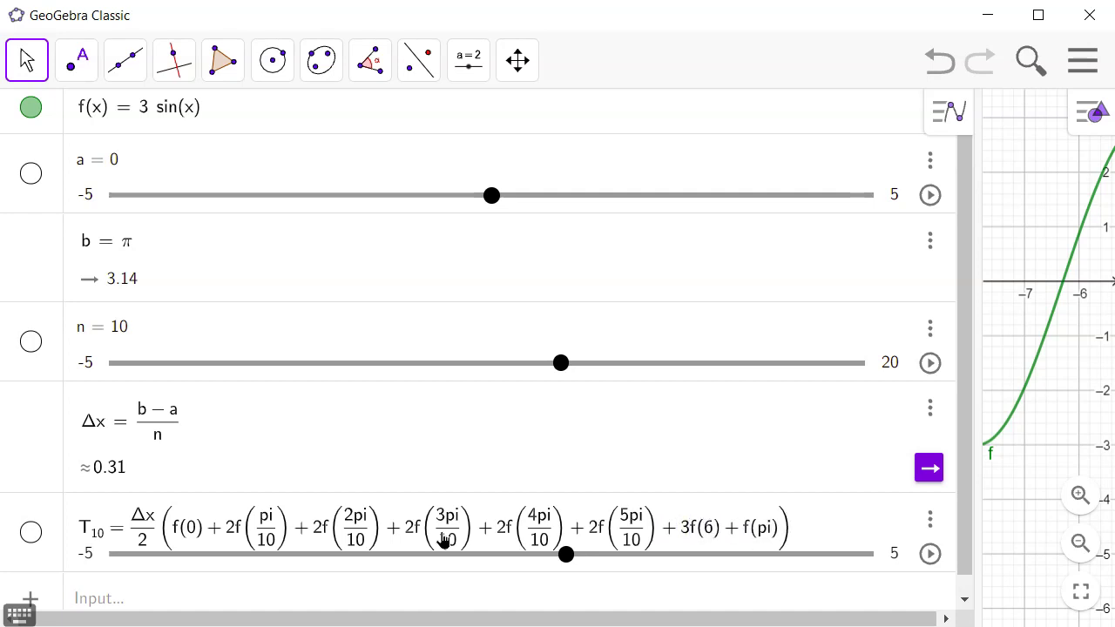
pyautogui.write('pi/10')
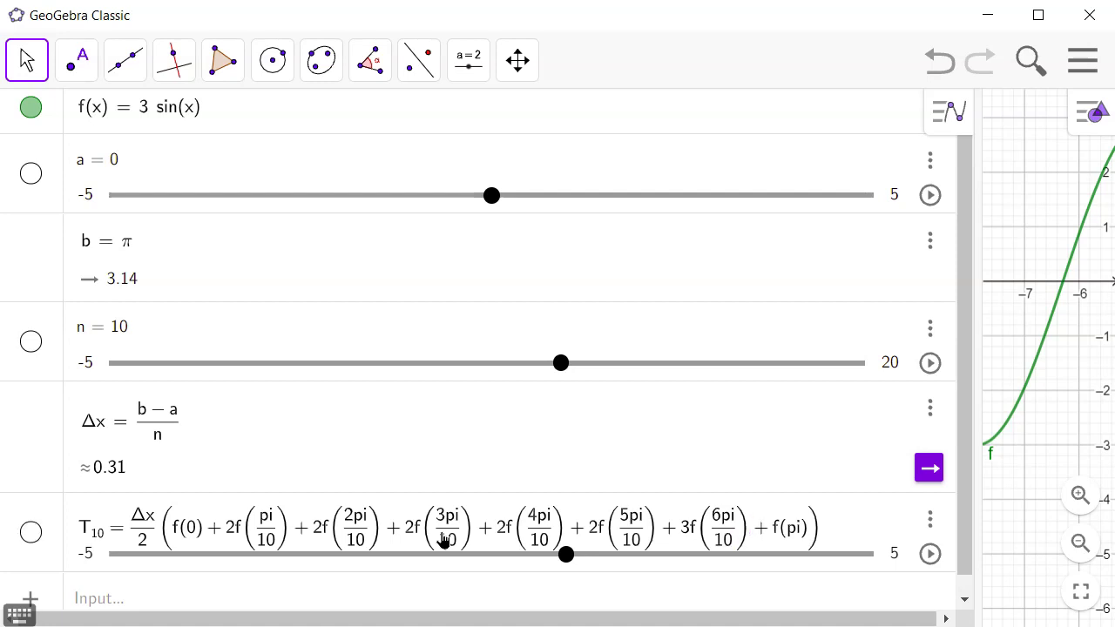
pyautogui.press('Right')
pyautogui.press('Right')
pyautogui.write('+')
pyautogui.press('Left')
pyautogui.press('Left')
pyautogui.press('Left')
pyautogui.press('Left')
pyautogui.press('Left')
pyautogui.press('Left')
pyautogui.press('Left')
pyautogui.press('Left')
pyautogui.press('Left')
pyautogui.press('Left')
pyautogui.press('BackSpace')
pyautogui.write('2')
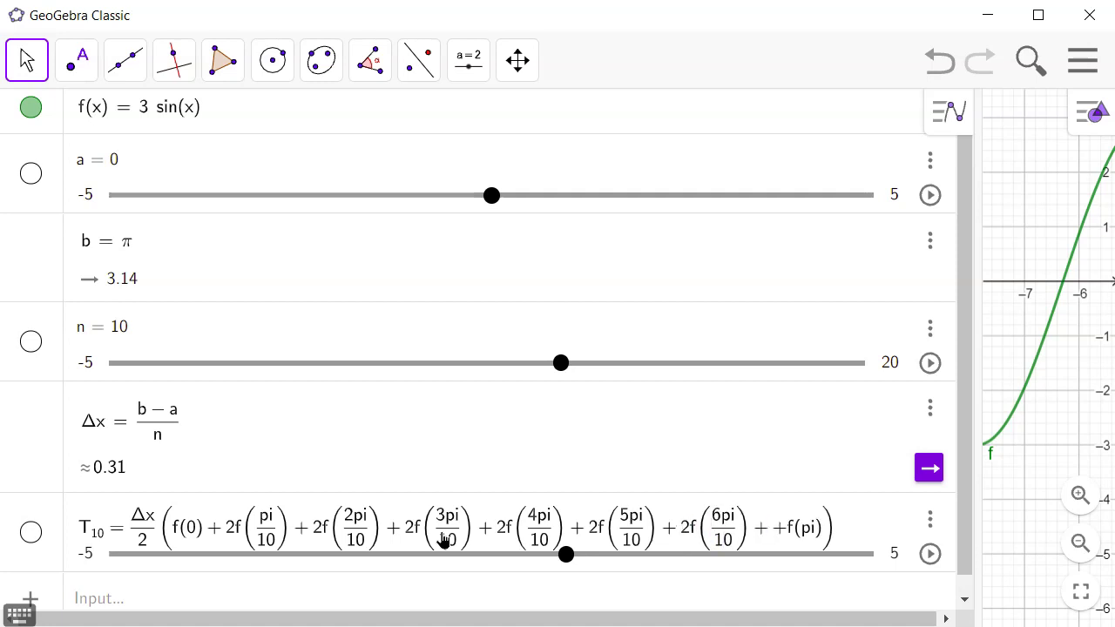
pyautogui.write('2f()')
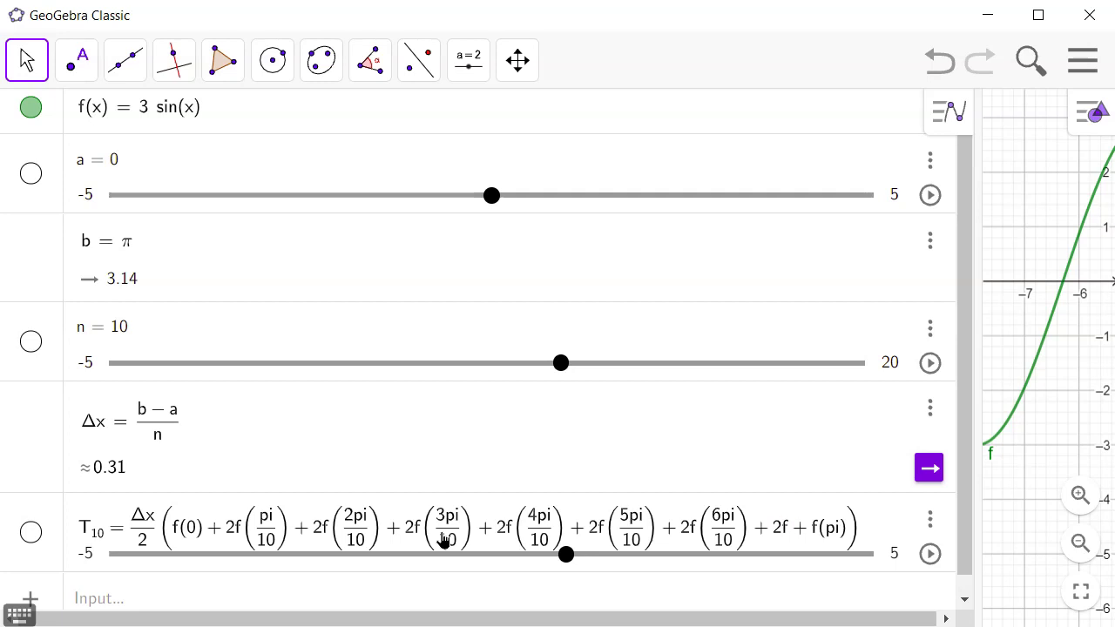
pyautogui.write('7pi/')
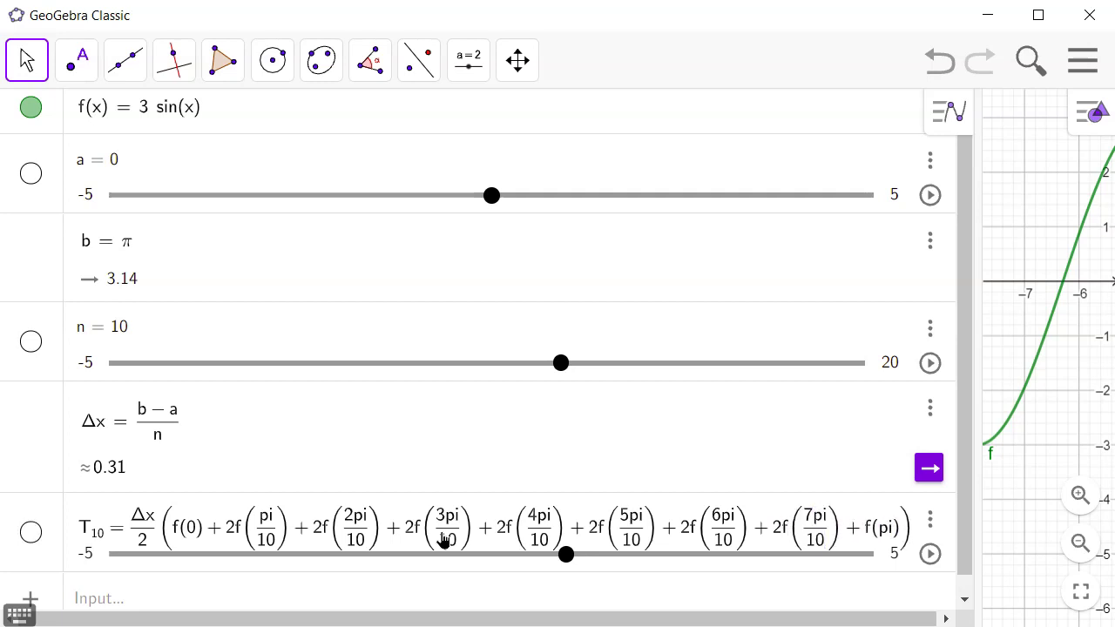
pyautogui.write('10')
pyautogui.press('Right')
pyautogui.press('Right')
pyautogui.write('+')
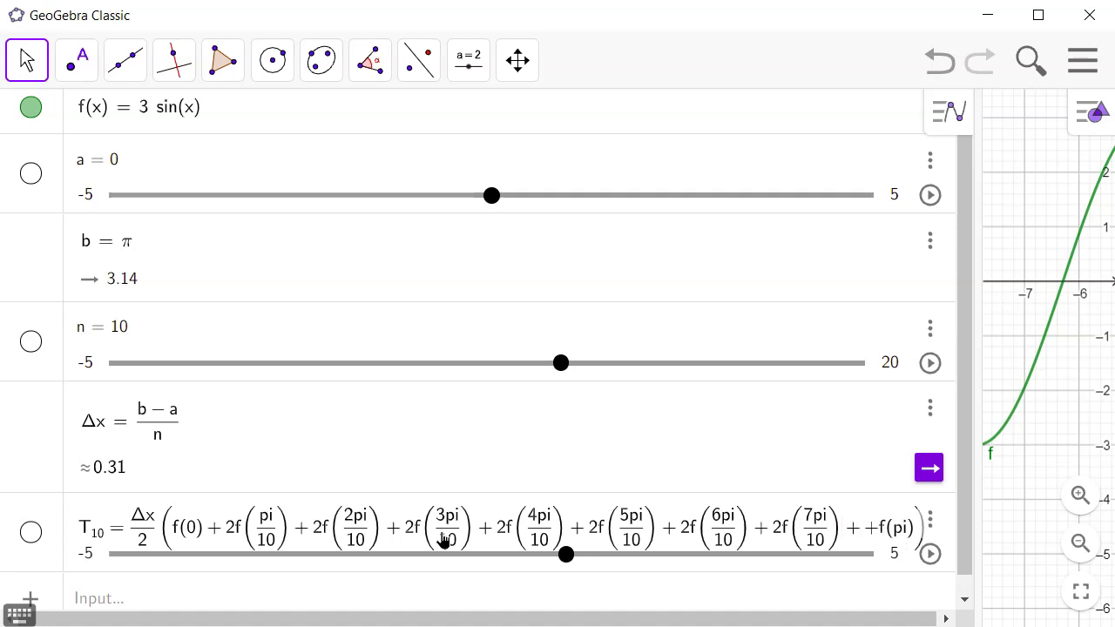
pyautogui.write('2f(')
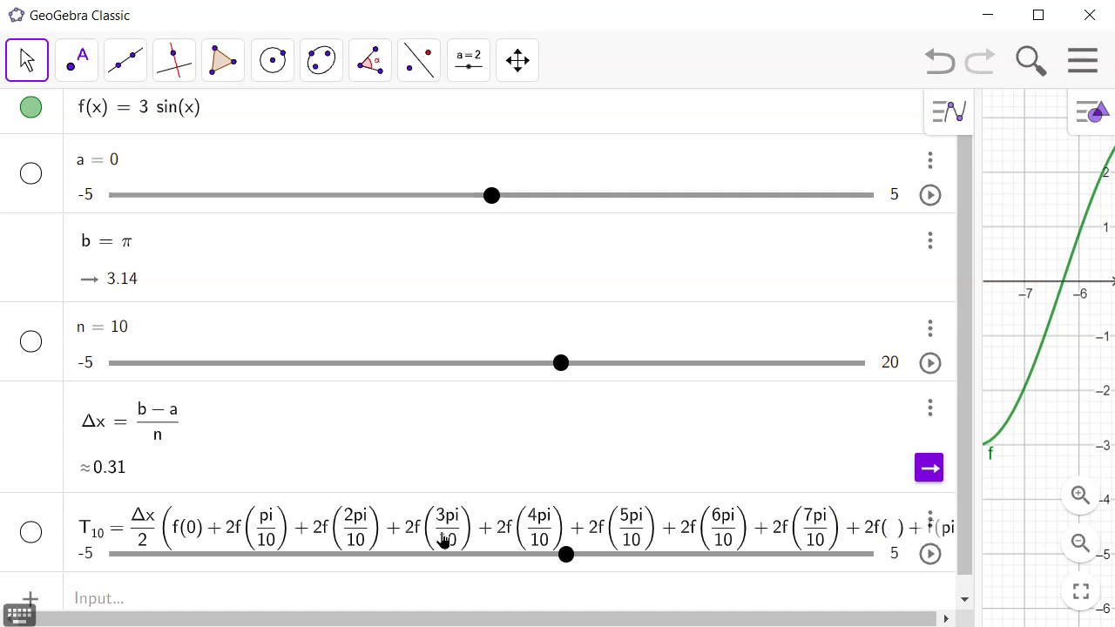
pyautogui.write('8pi/10')
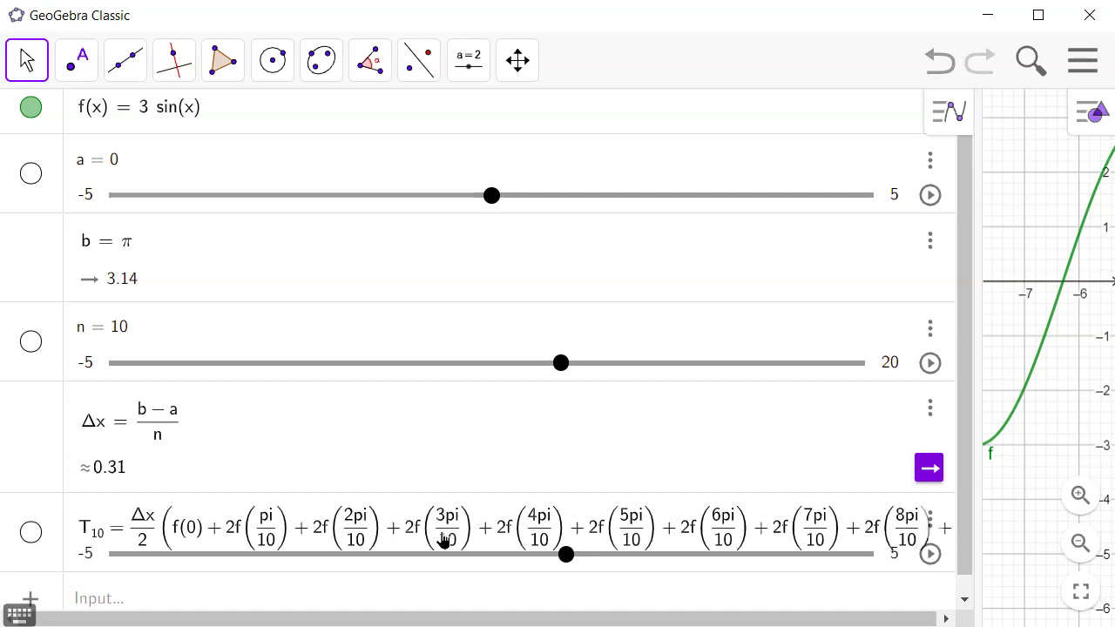
pyautogui.press('Right')
pyautogui.press('Right')
pyautogui.write('+ 2f(9pi/10')
pyautogui.press('Right')
pyautogui.press('Right')
pyautogui.write('+f(pi)')
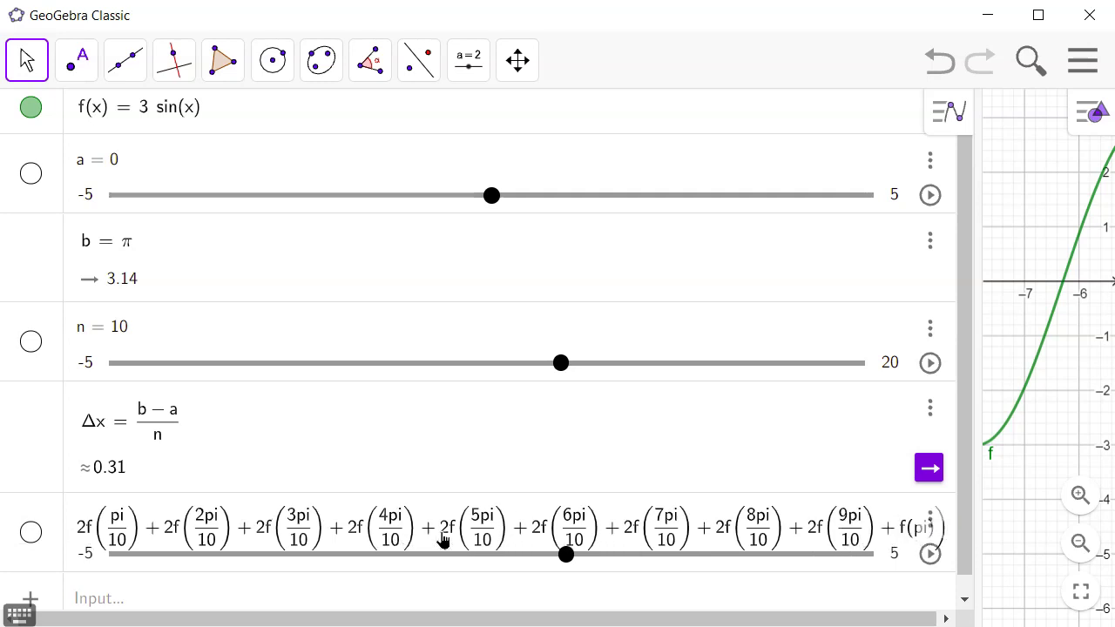
pyautogui.press('Return')
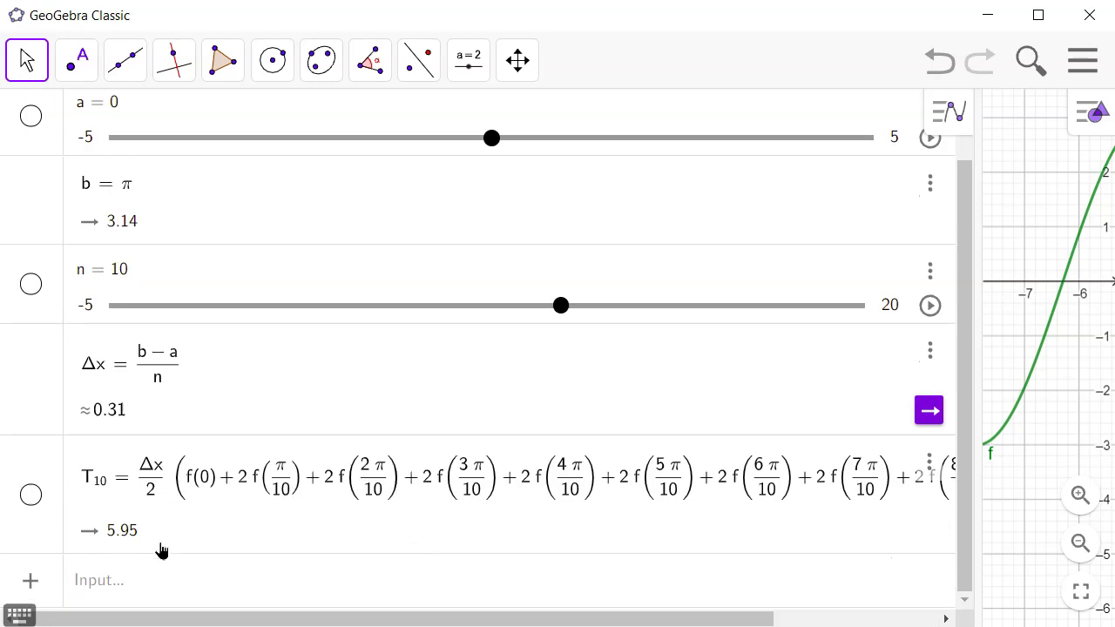
# Set rounding to 10 decimal places so T10 reads 5.9505706125, then switch to WebAssign.
pyautogui.click(1089, 68)
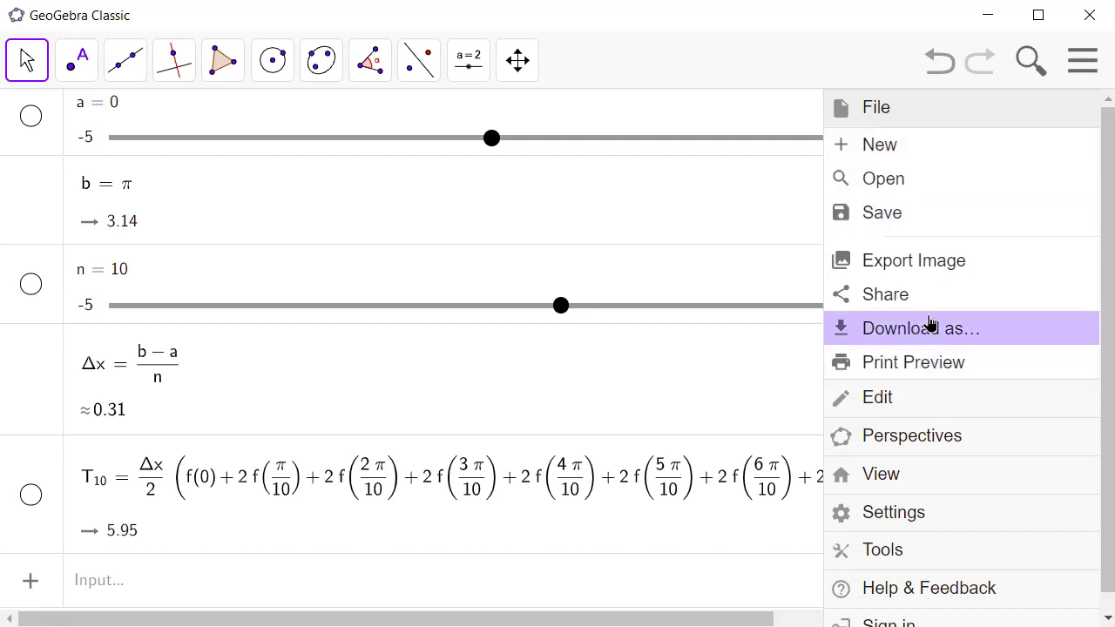
pyautogui.click(920, 522)
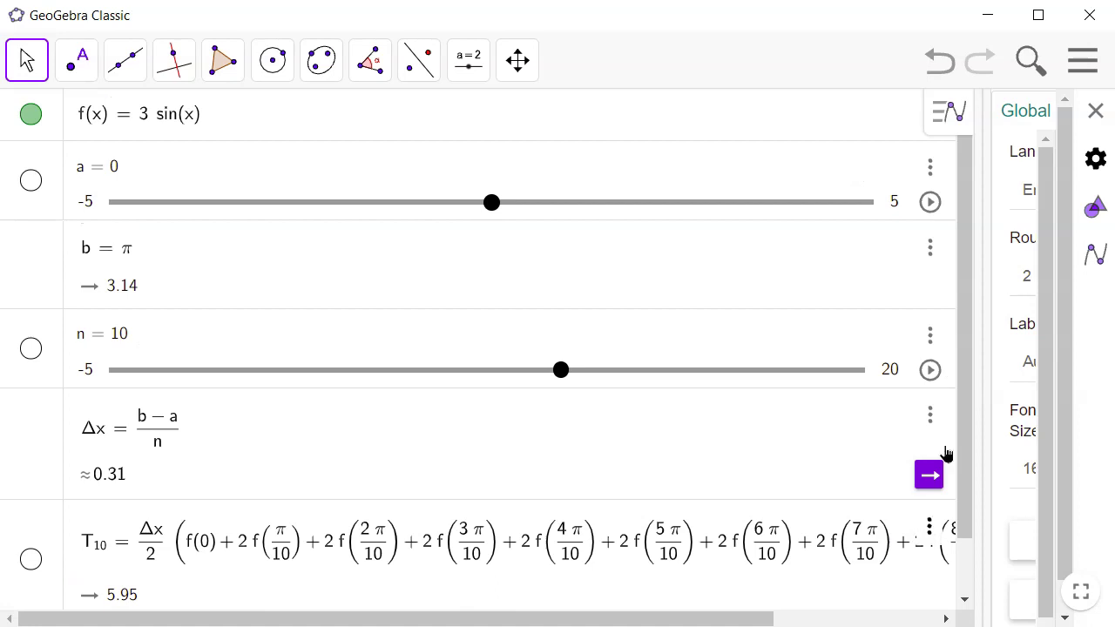
pyautogui.moveTo(977, 189); pyautogui.dragTo(801, 207)
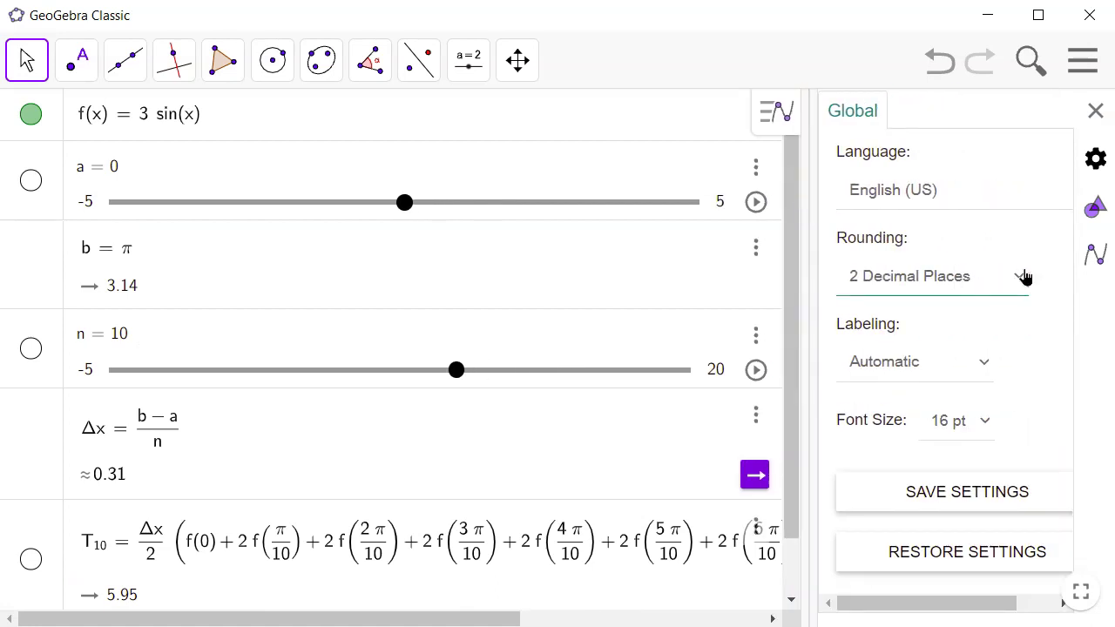
pyautogui.click(1021, 277)
pyautogui.click(945, 438)
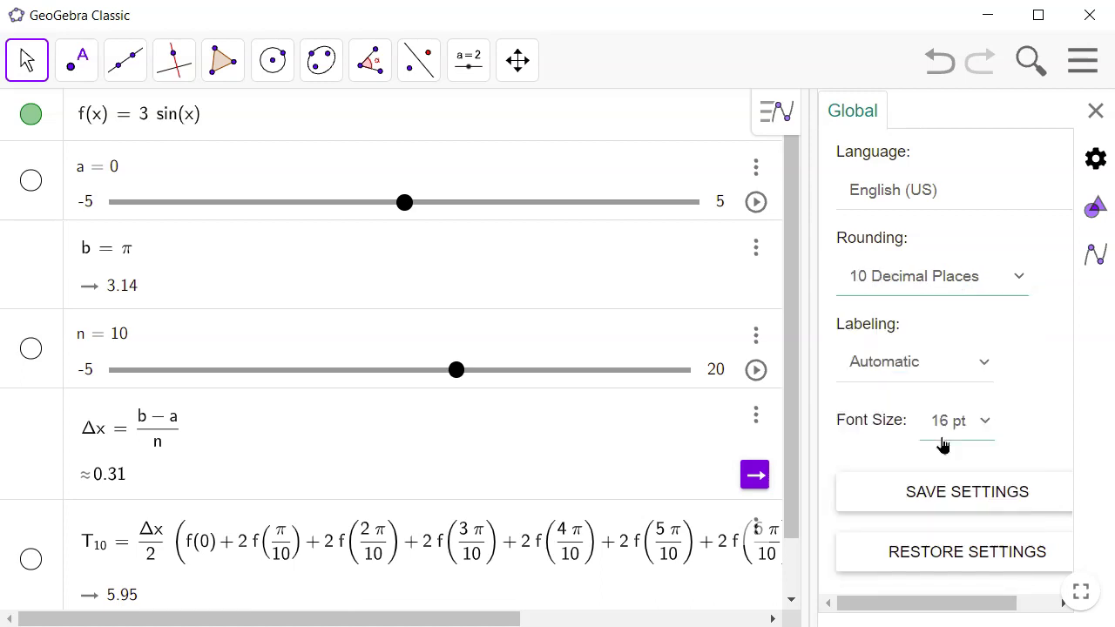
pyautogui.click(288, 592)
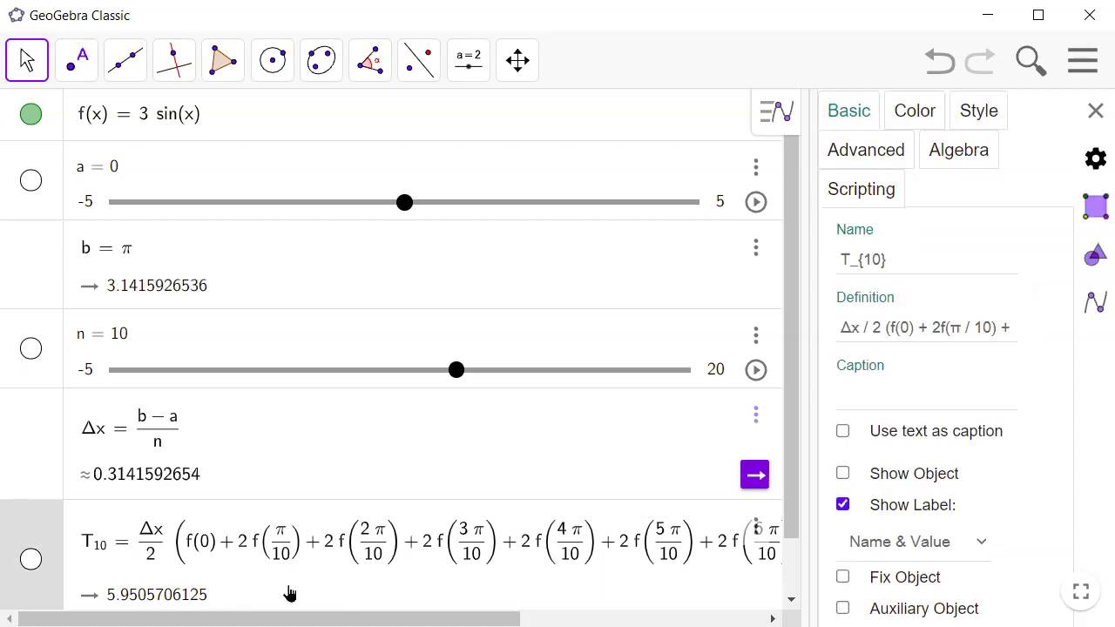
pyautogui.press('Escape')
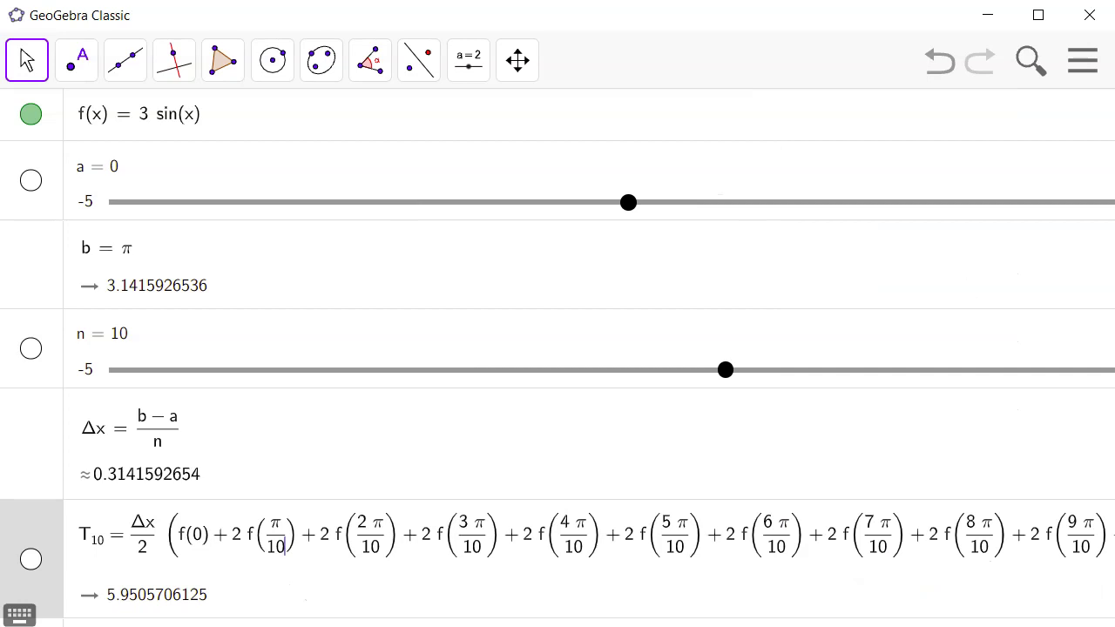
pyautogui.click(987, 18)
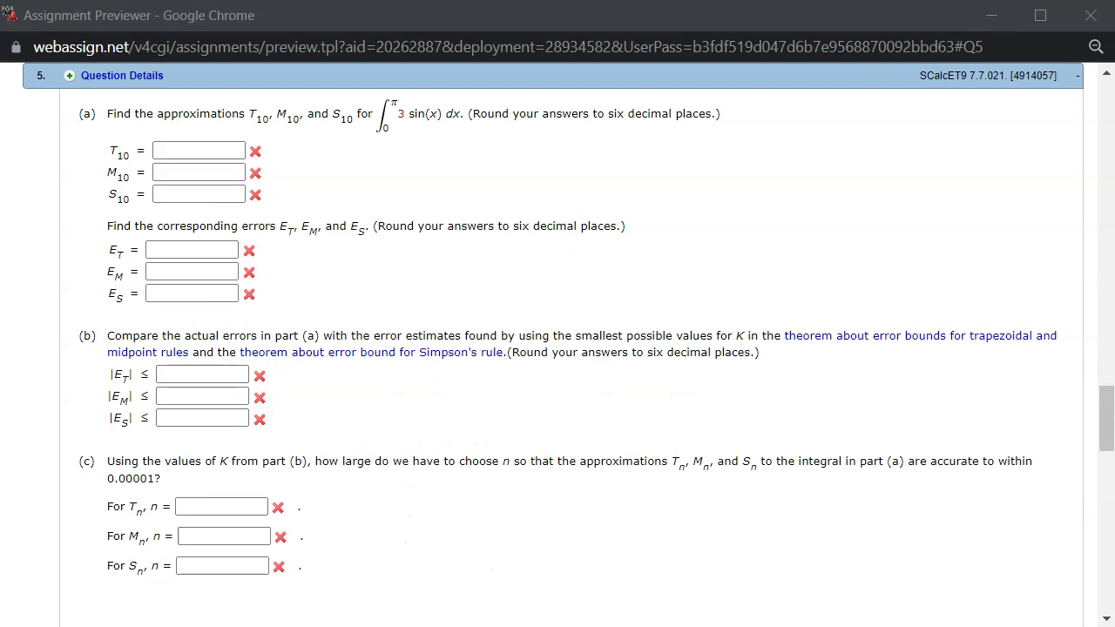
# Enter 5.950571 in the WebAssign T10 answer box.
pyautogui.hotkey('alt', 'Tab')
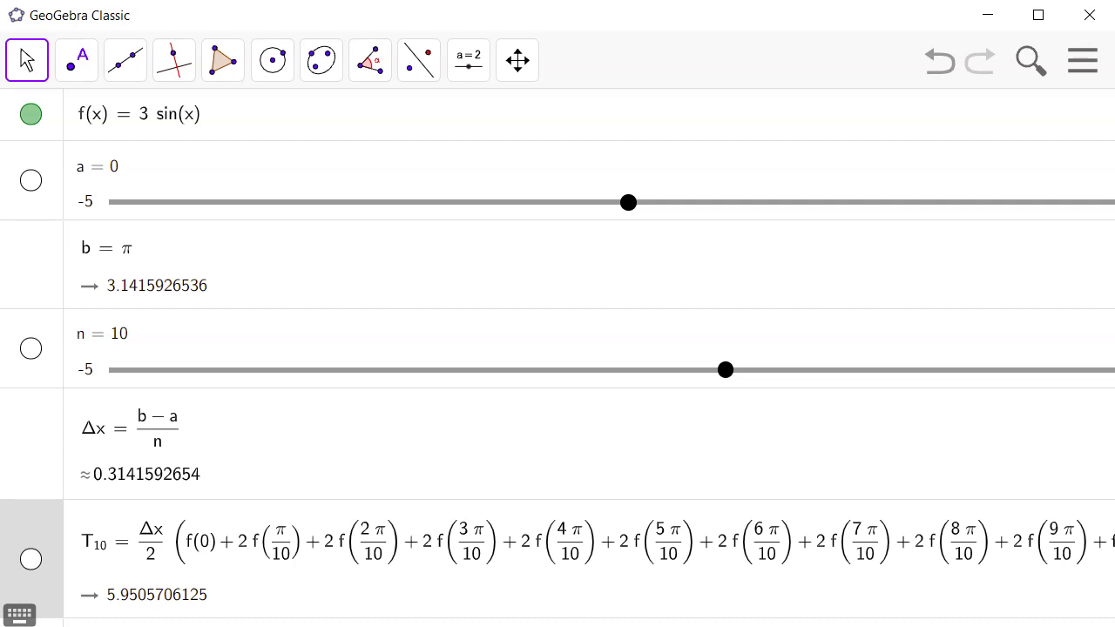
pyautogui.click(973, 17)
pyautogui.click(190, 151)
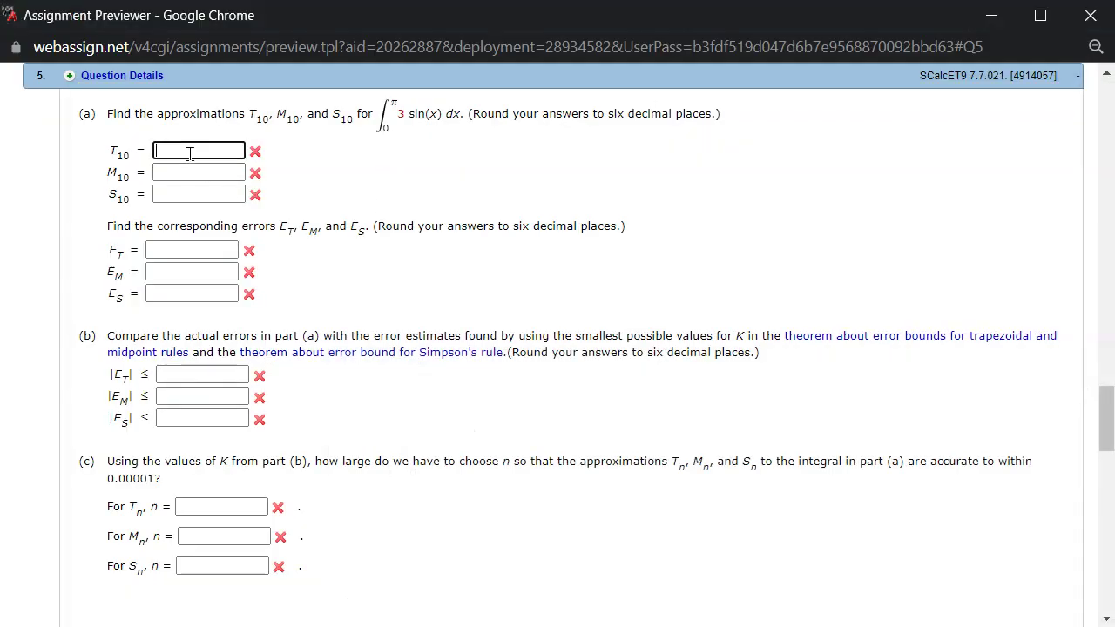
pyautogui.write('5.950571')
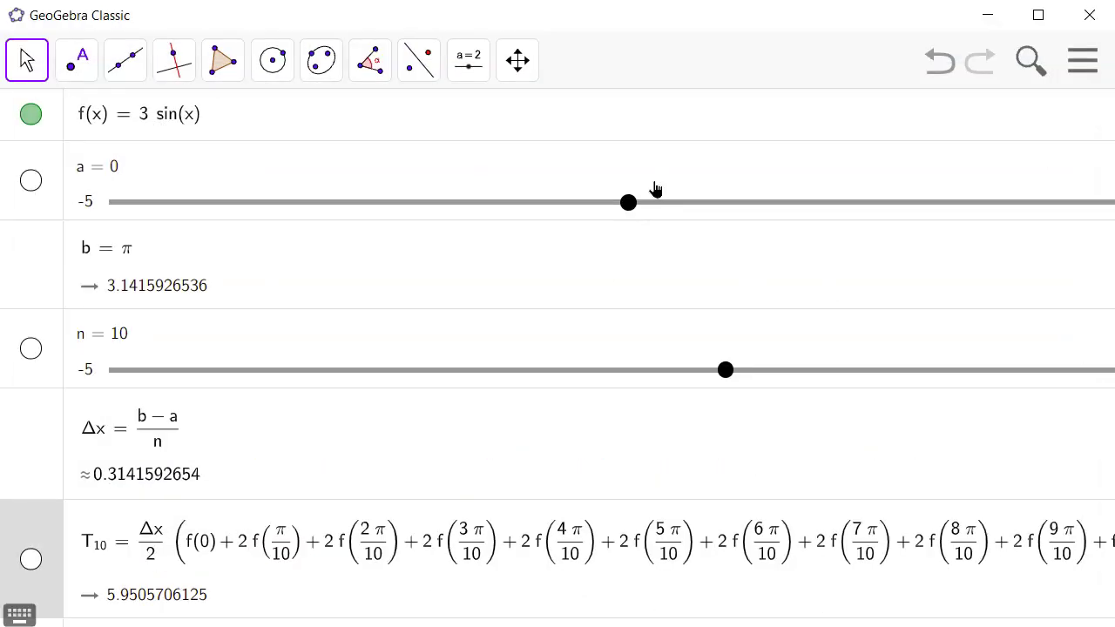
# Start M10 = LeftSum(f(x+ …)) in a new algebra entry.
pyautogui.scroll(-1, 512, 293)
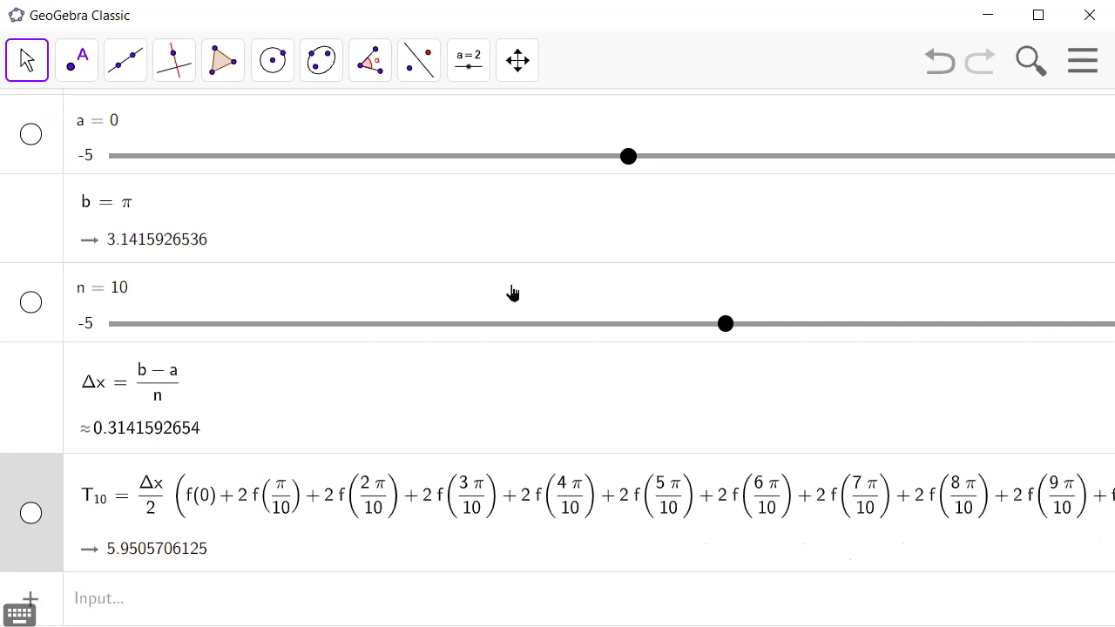
pyautogui.click(119, 600)
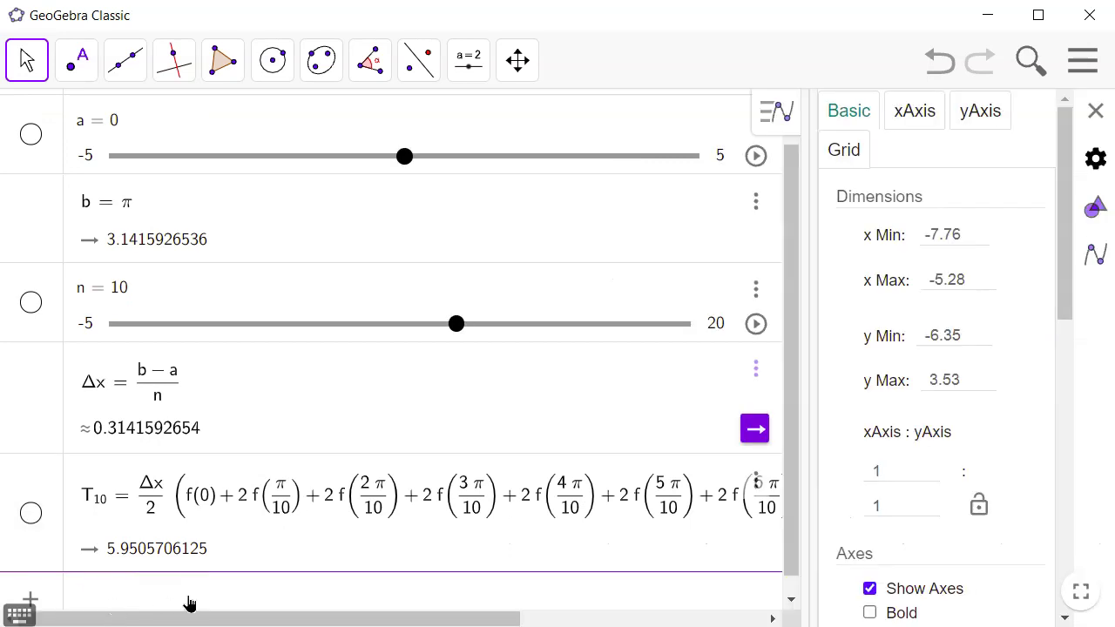
pyautogui.write('M_10 =')
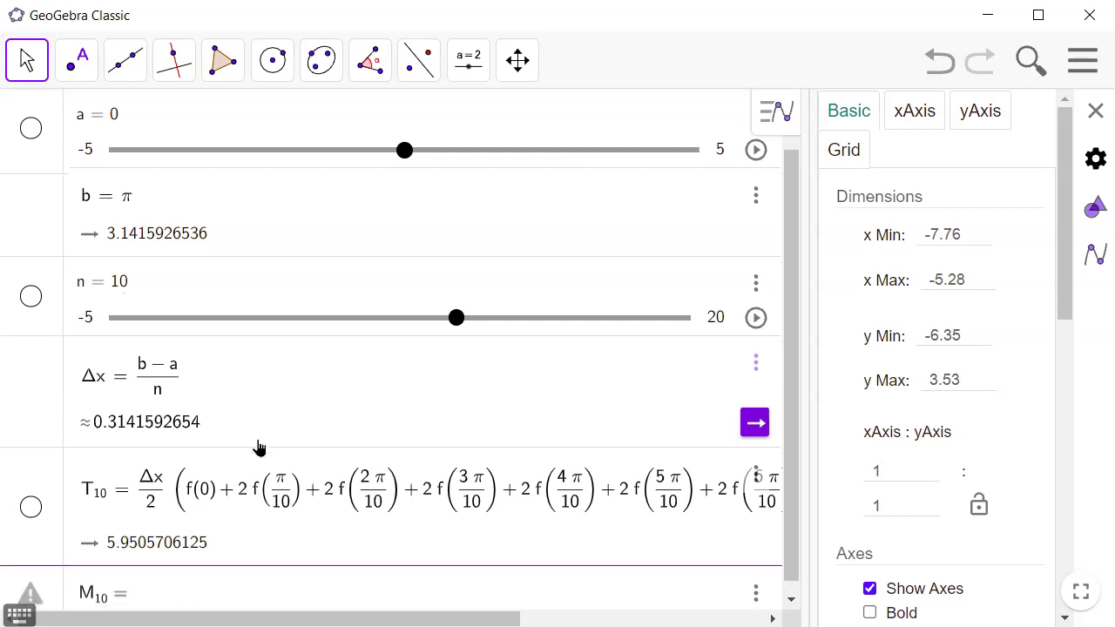
pyautogui.scroll(-1, 259, 448)
pyautogui.write('Left')
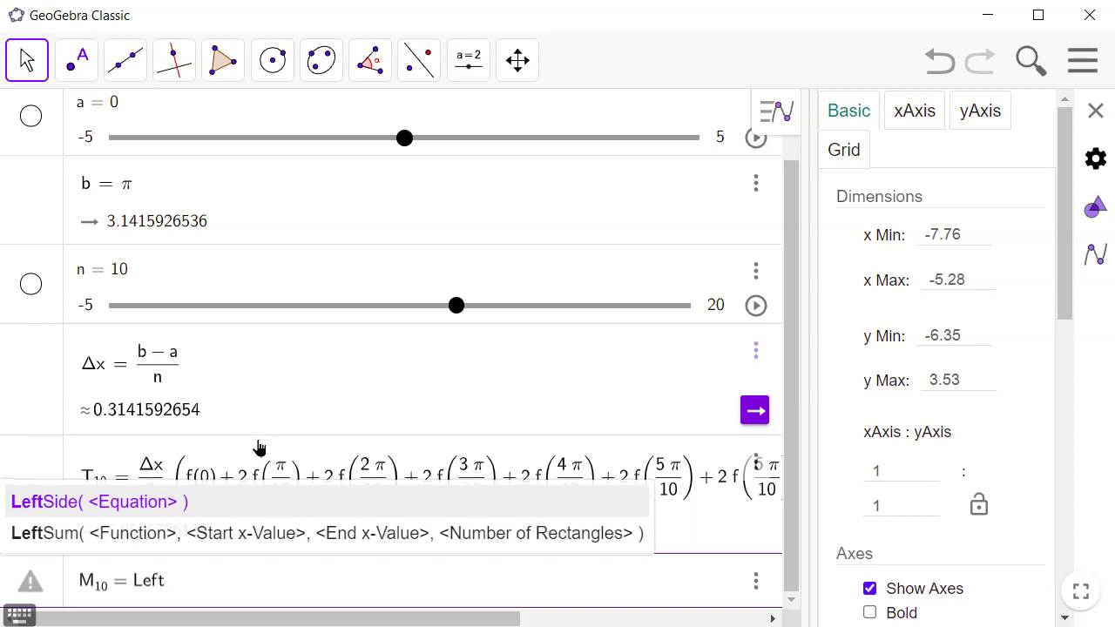
pyautogui.click(139, 533)
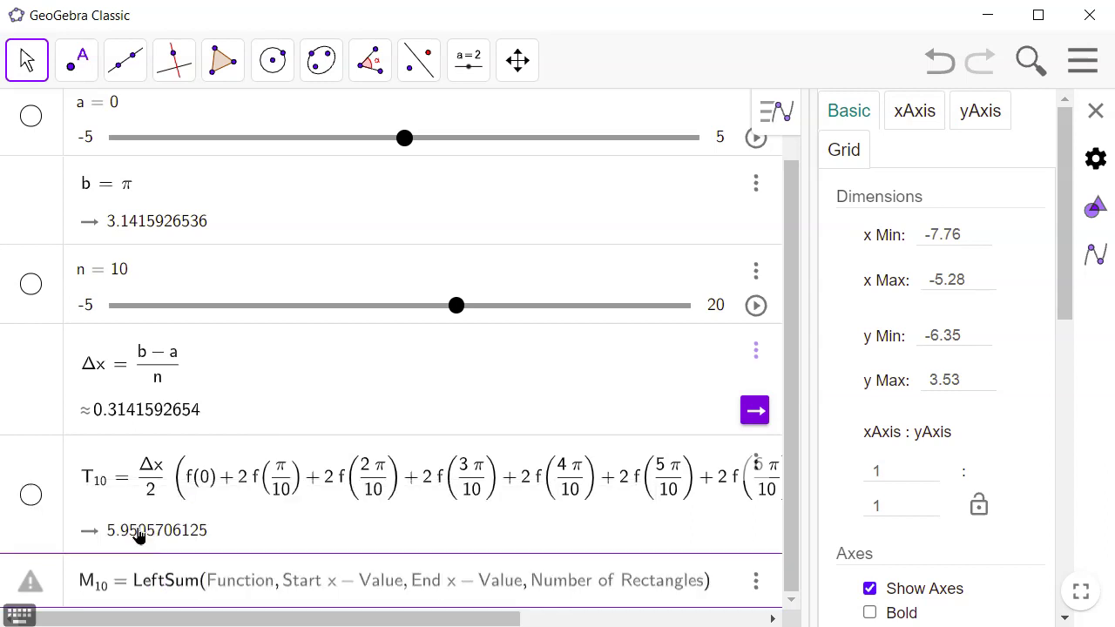
pyautogui.write('f')
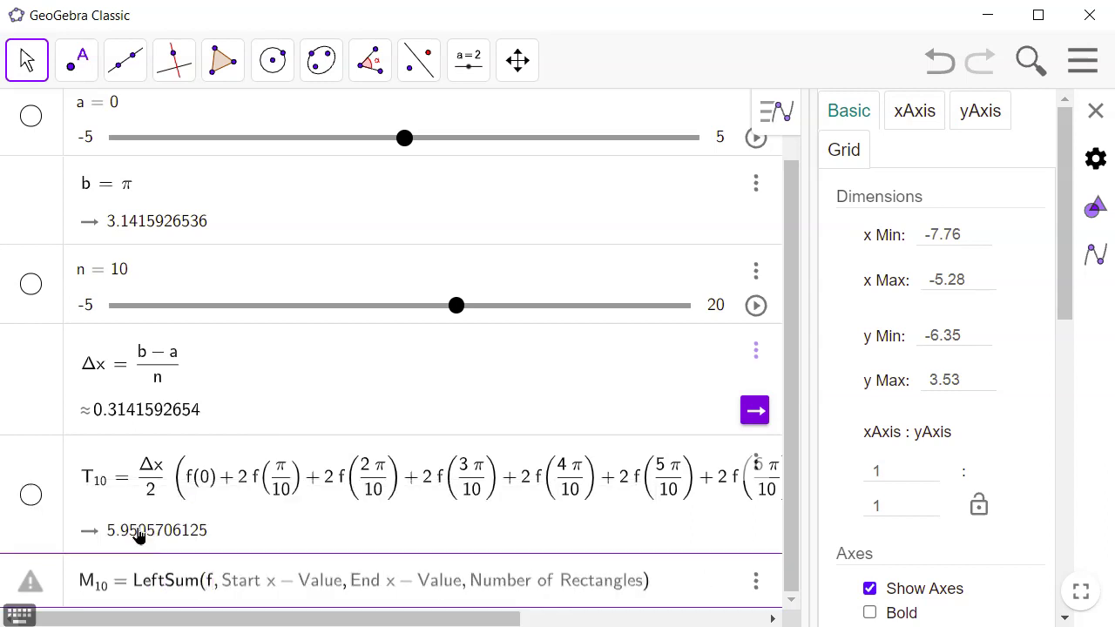
pyautogui.write('()')
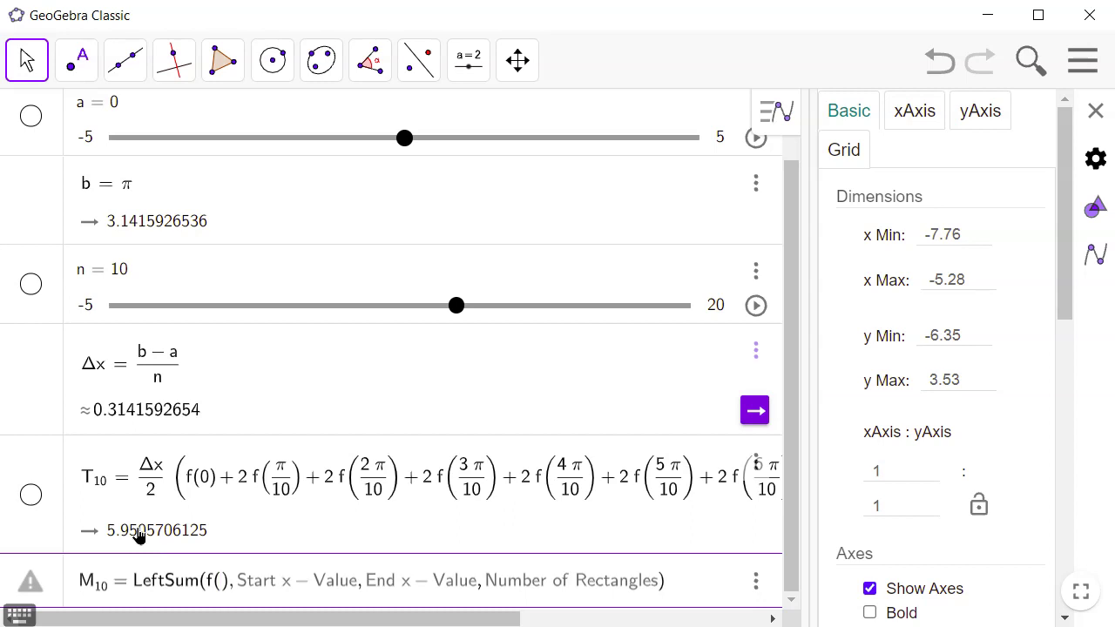
pyautogui.write('x')
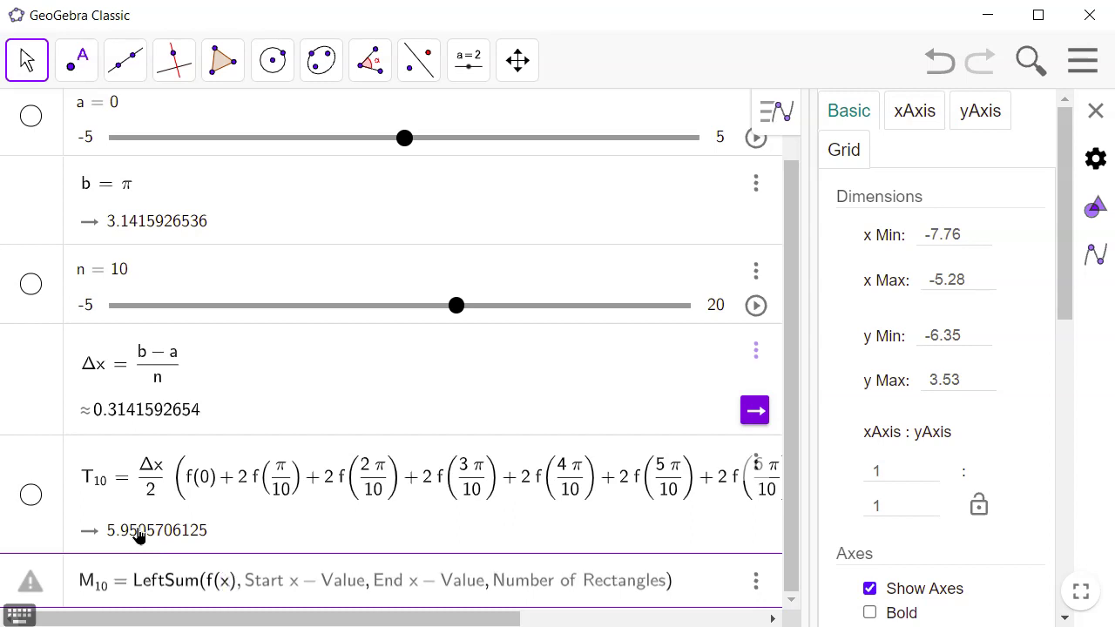
pyautogui.write('+')
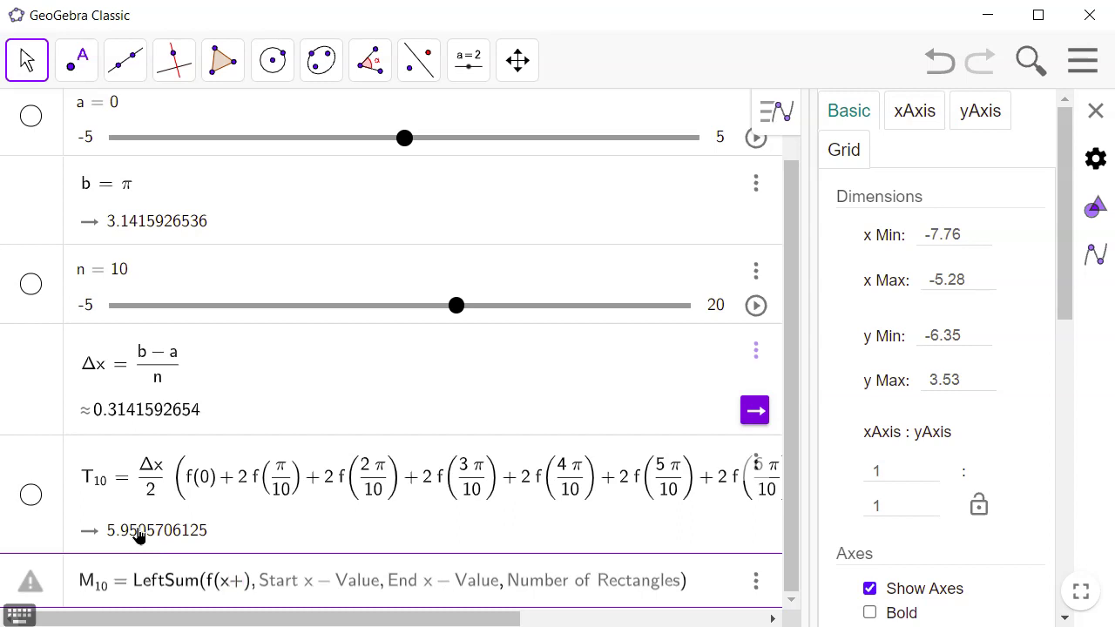
# Complete the LeftSum arguments with Δx/2, a, b and n, so M10 evaluates to 6.0247452237.
pyautogui.click(19, 616)
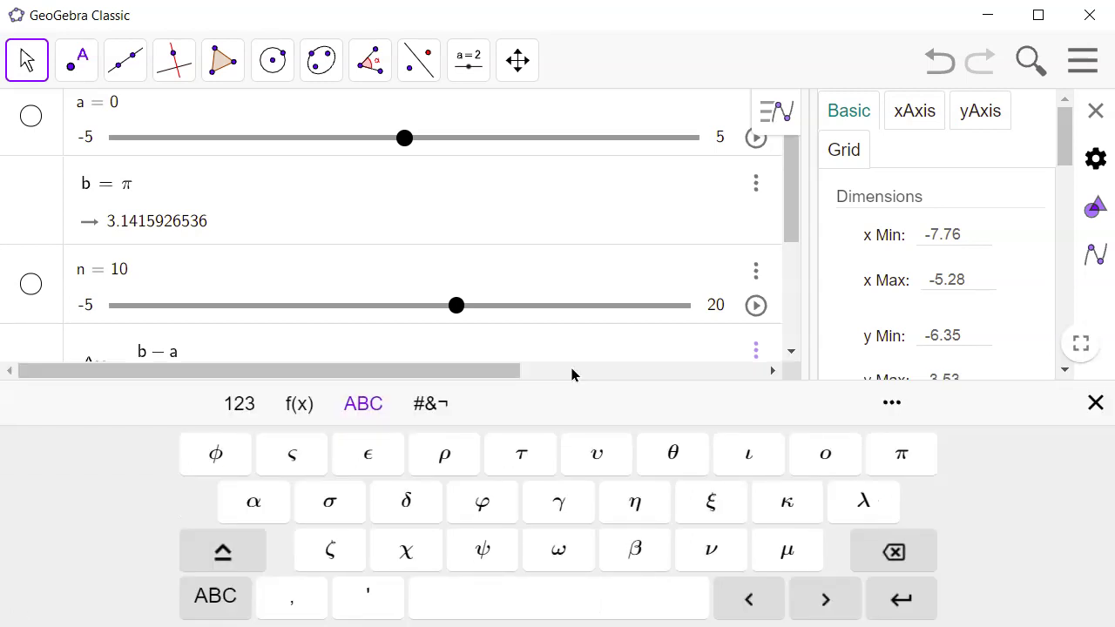
pyautogui.click(240, 556)
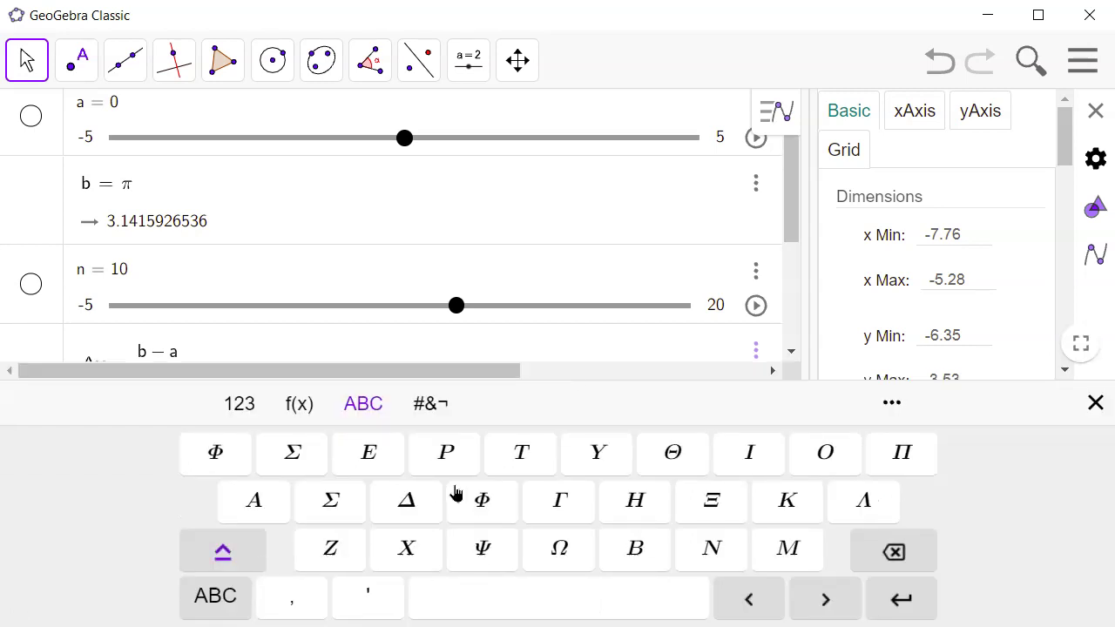
pyautogui.click(406, 512)
pyautogui.click(1095, 402)
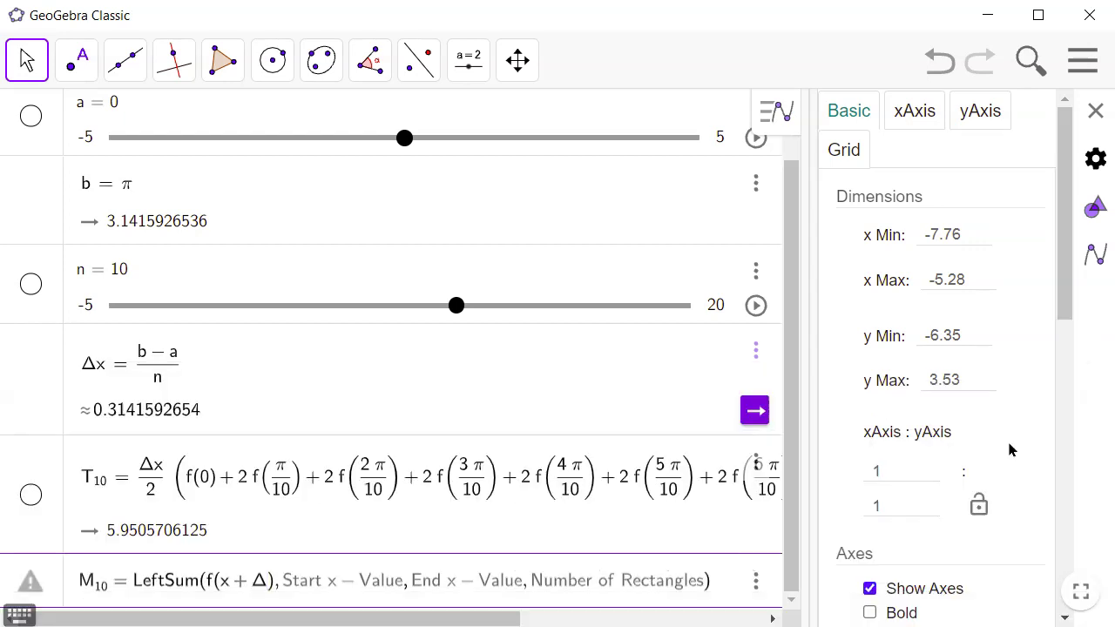
pyautogui.write('x/2')
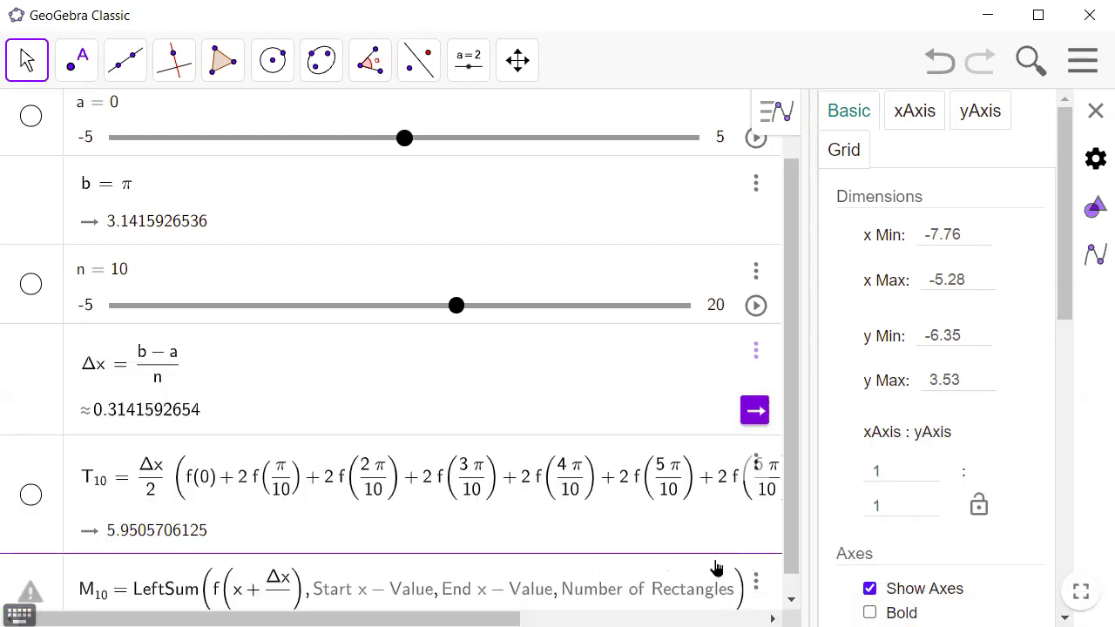
pyautogui.press('Right')
pyautogui.press('Right')
pyautogui.write('a')
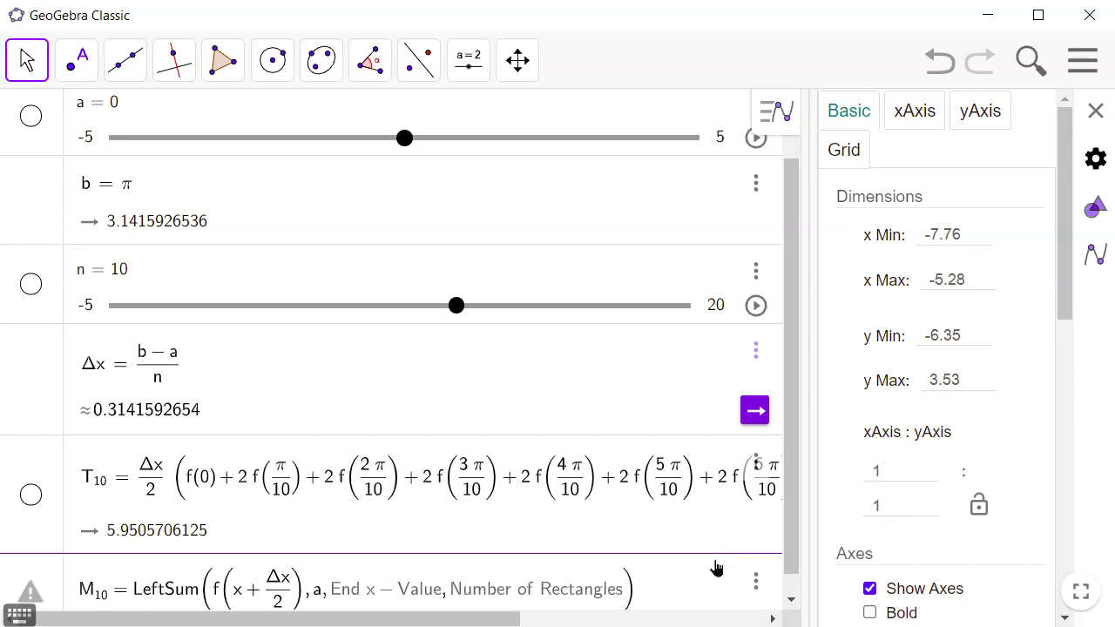
pyautogui.press('Right')
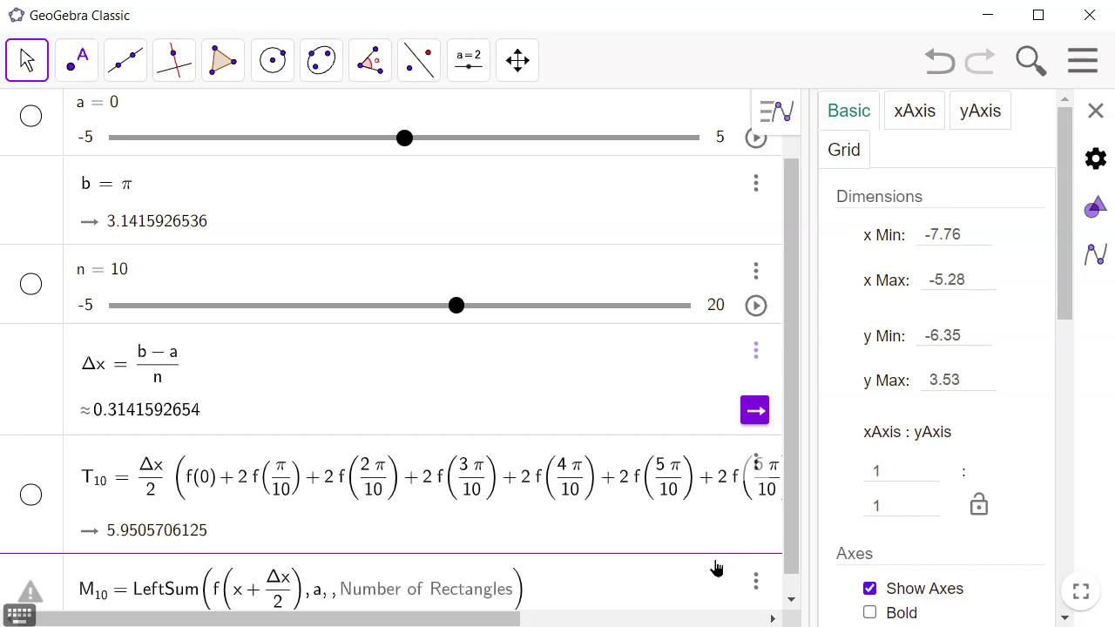
pyautogui.write('b')
pyautogui.press('Right')
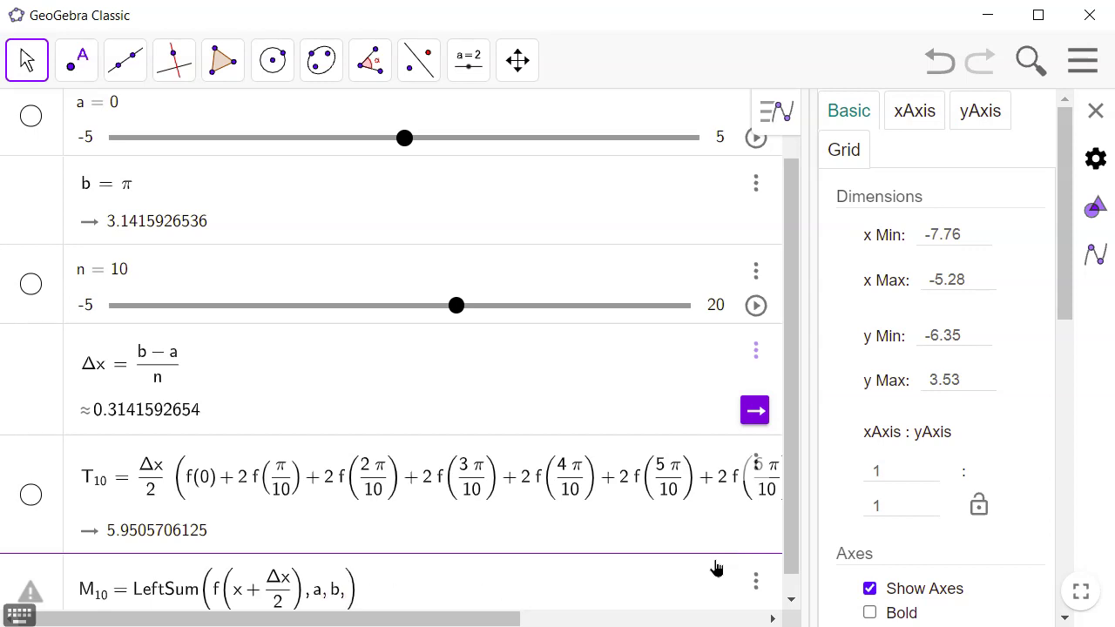
pyautogui.write('n')
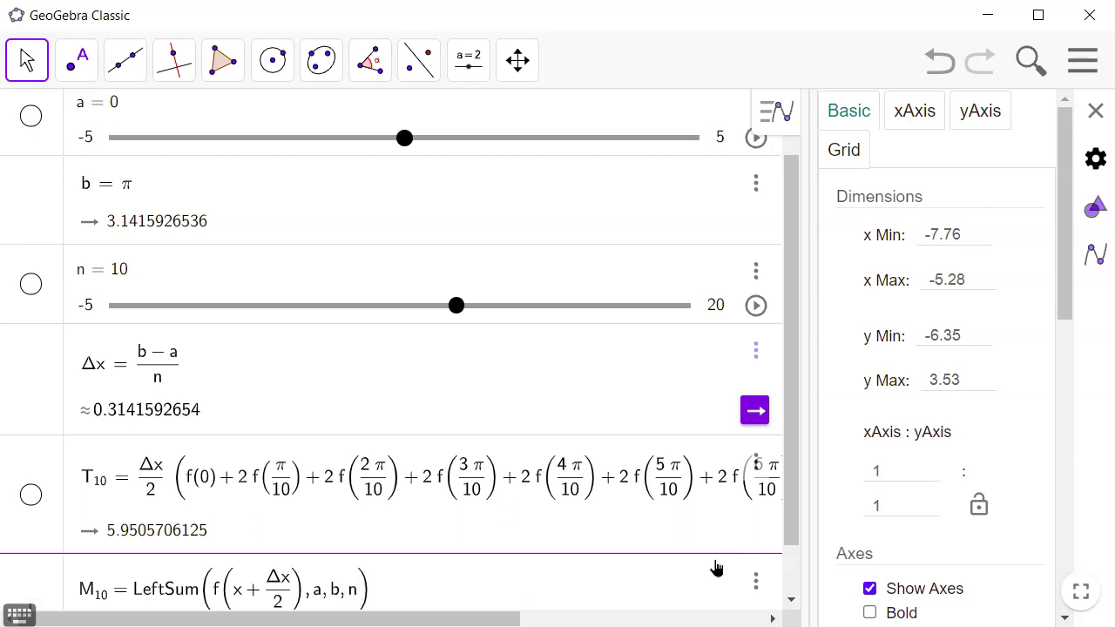
pyautogui.press('Return')
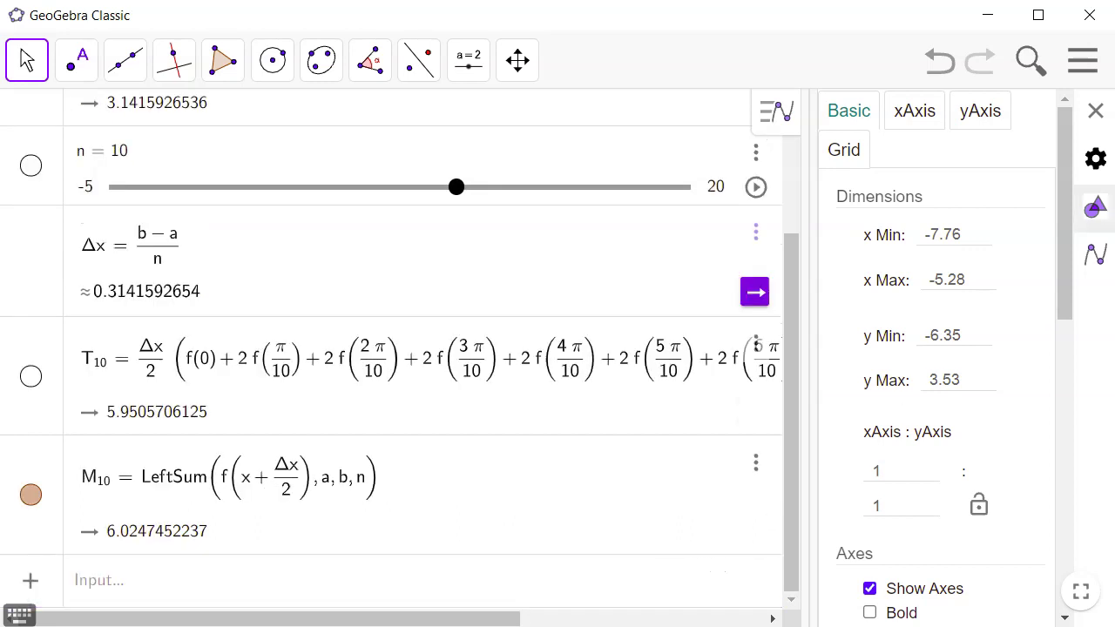
# Widen and rescale the graph so the ten midpoint rectangles over 0 to π are clearly visible.
pyautogui.click(1095, 109)
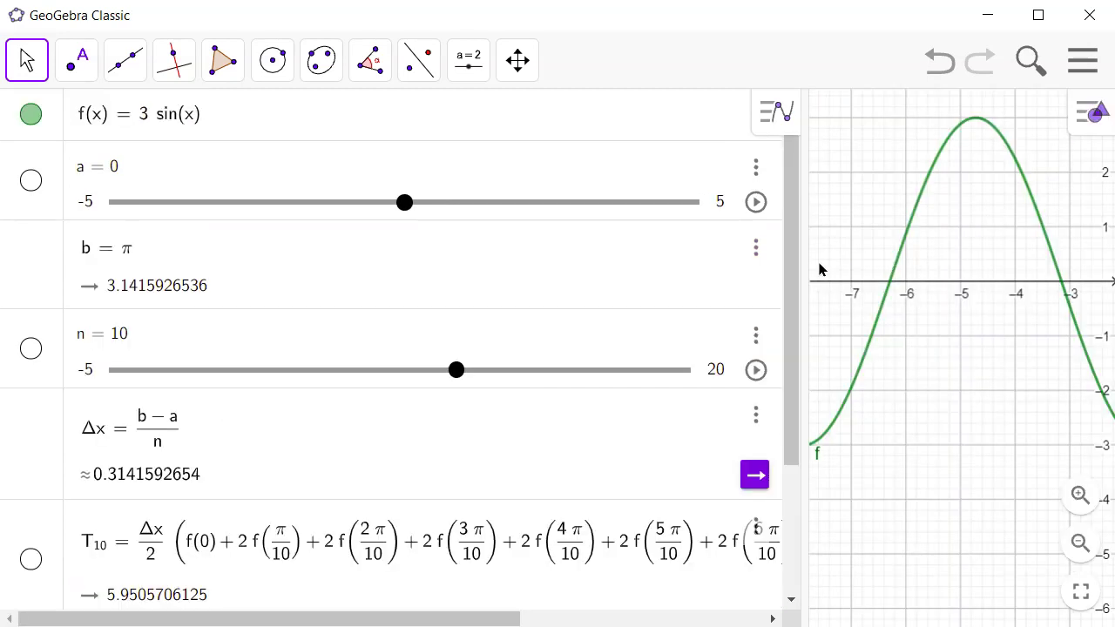
pyautogui.moveTo(801, 268); pyautogui.dragTo(349, 319)
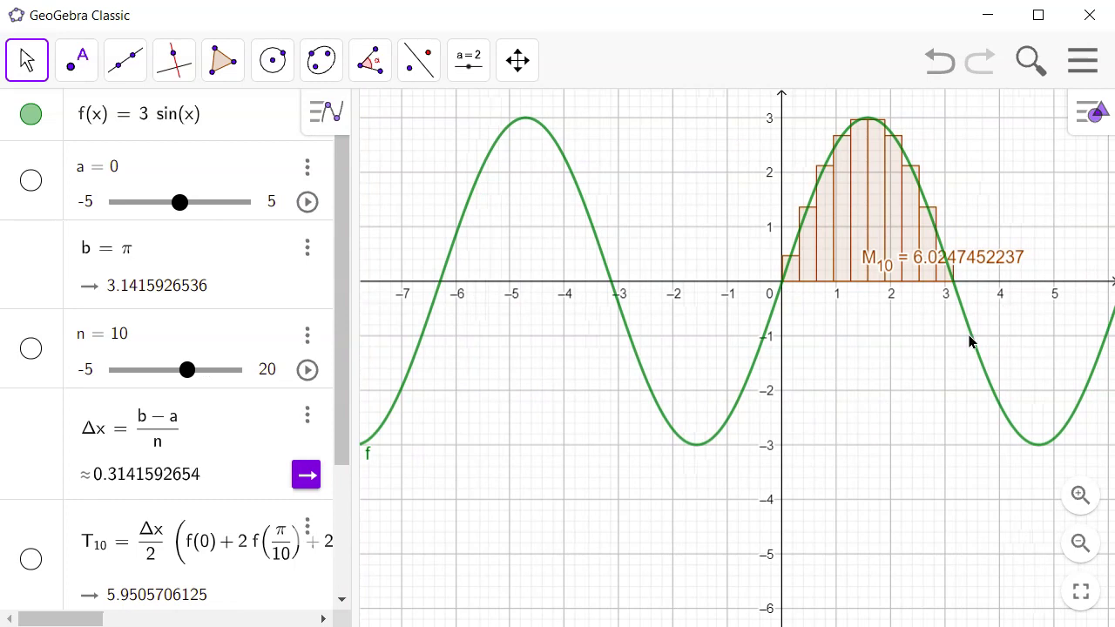
pyautogui.click(518, 60)
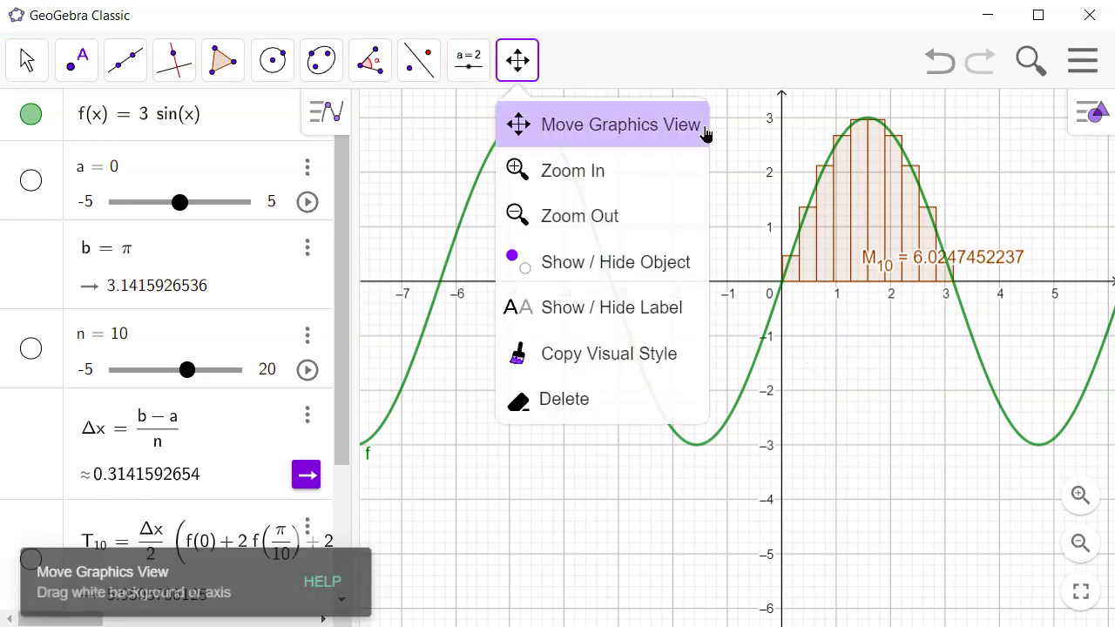
pyautogui.moveTo(749, 161); pyautogui.dragTo(512, 314)
pyautogui.moveTo(787, 435); pyautogui.dragTo(1042, 431)
pyautogui.moveTo(534, 240); pyautogui.dragTo(531, 168)
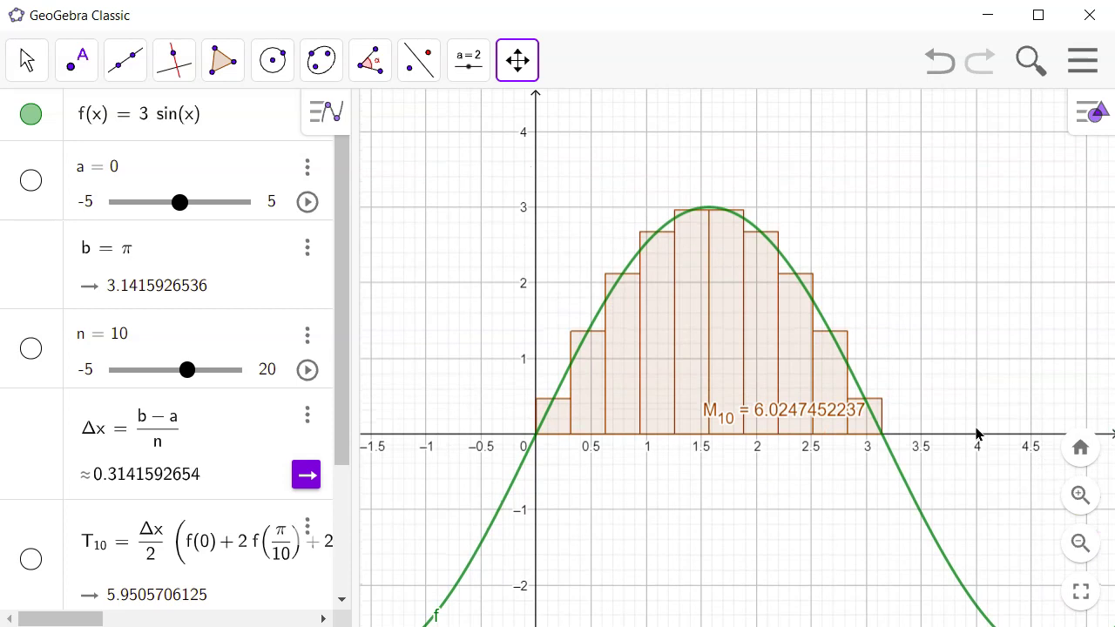
pyautogui.moveTo(971, 432); pyautogui.dragTo(1030, 429)
pyautogui.moveTo(946, 259)
pyautogui.mouseDown()
pyautogui.moveTo(941, 289)
pyautogui.moveTo(928, 291)
pyautogui.moveTo(933, 264)
pyautogui.mouseUp()
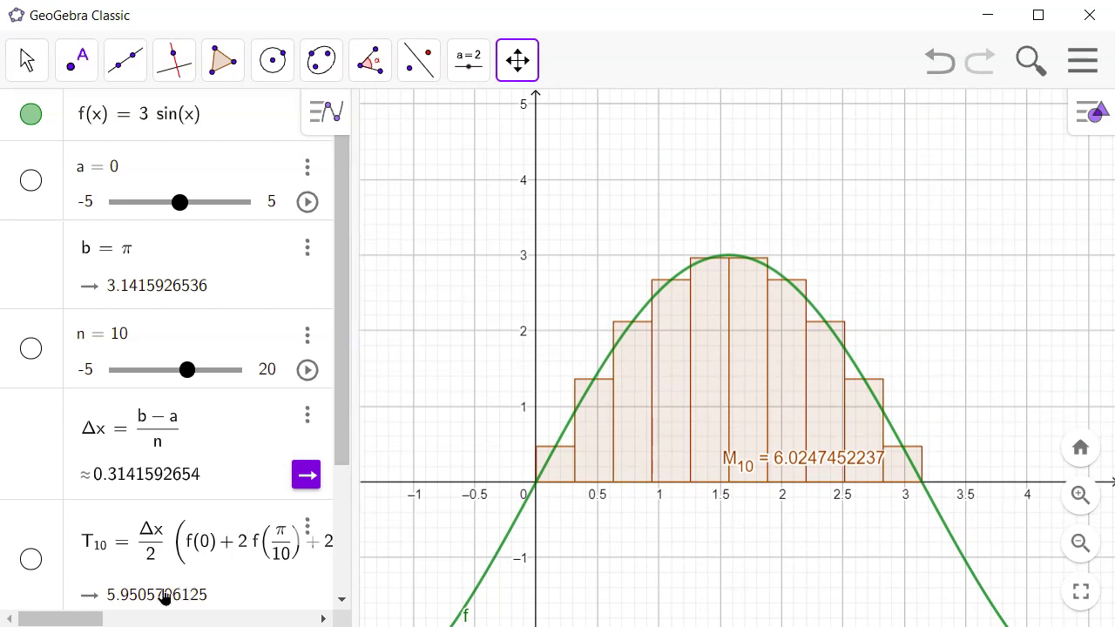
pyautogui.moveTo(339, 374); pyautogui.dragTo(340, 498)
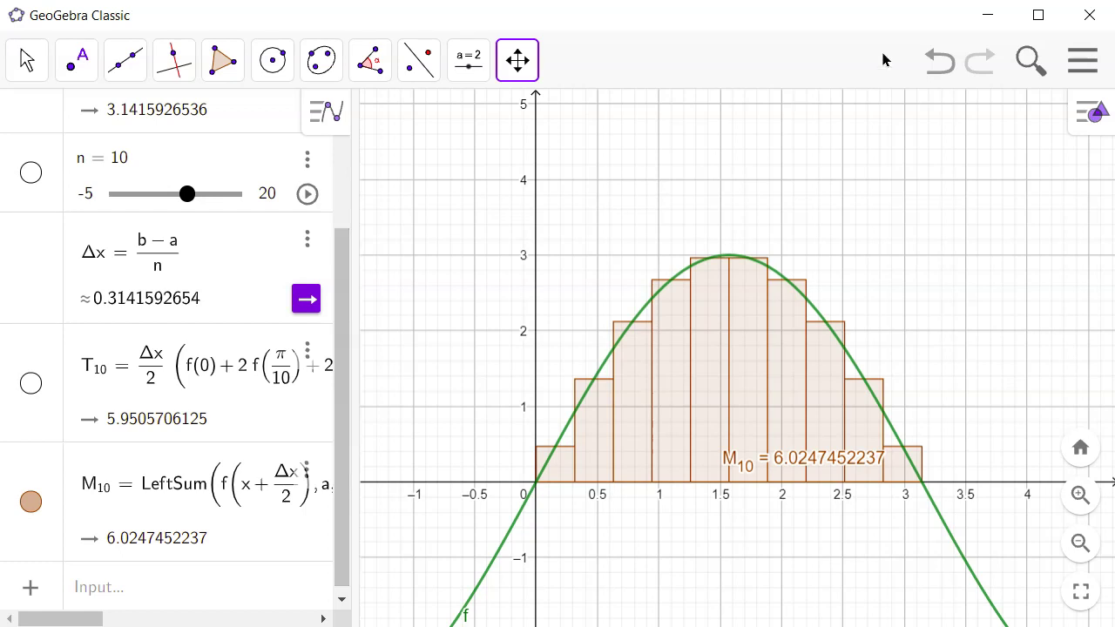
pyautogui.click(987, 19)
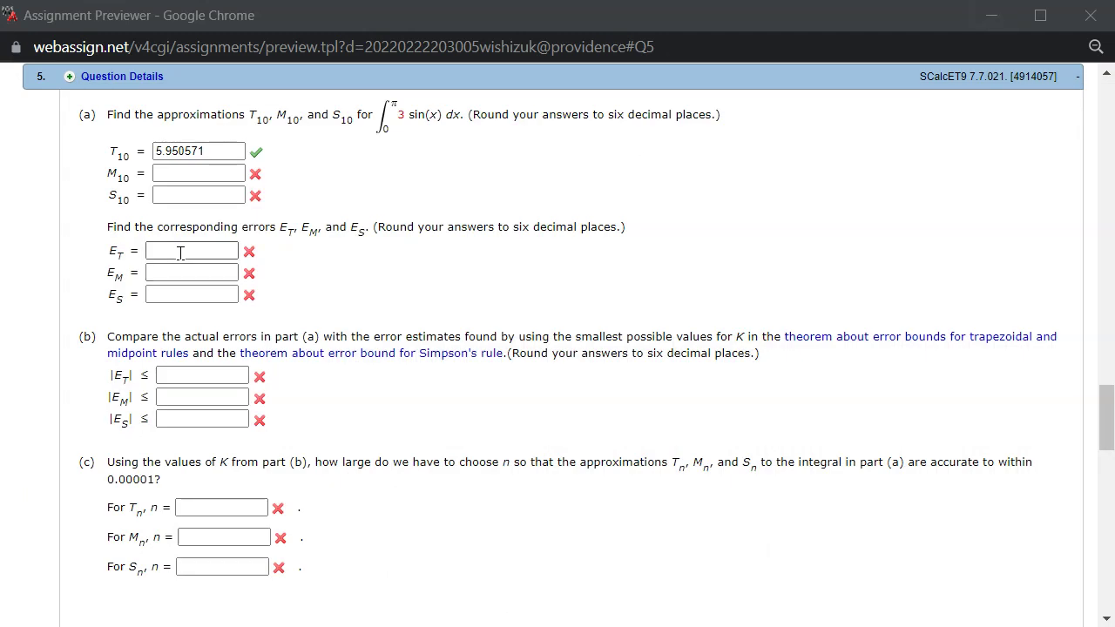
# Enter 6.024745 as the M10 answer and submit it.
pyautogui.click(172, 172)
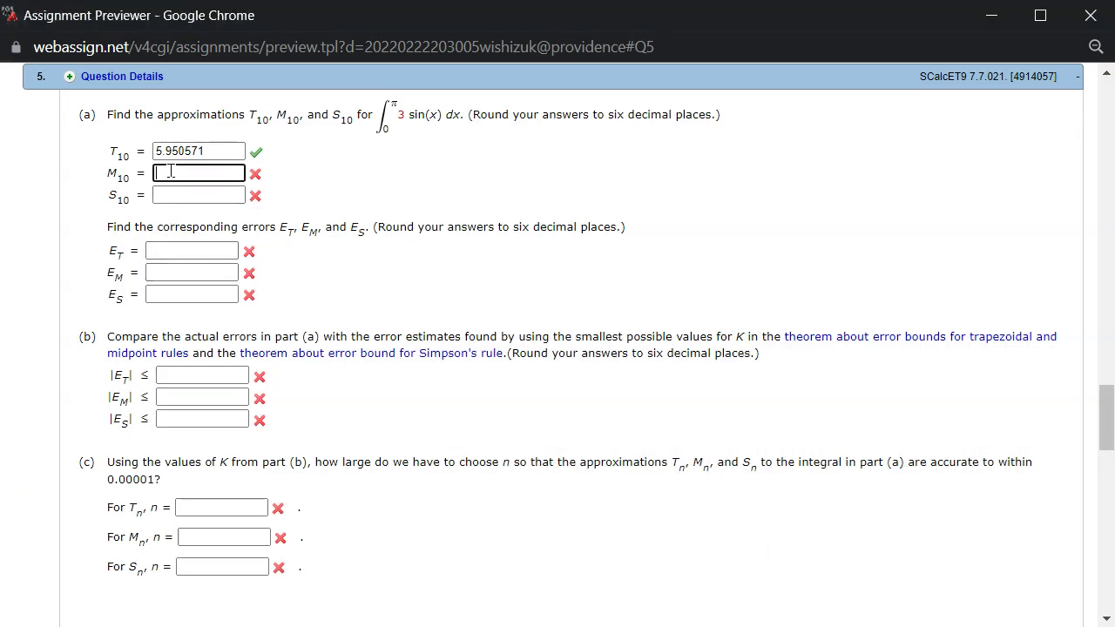
pyautogui.write('6.024745')
pyautogui.press('Return')
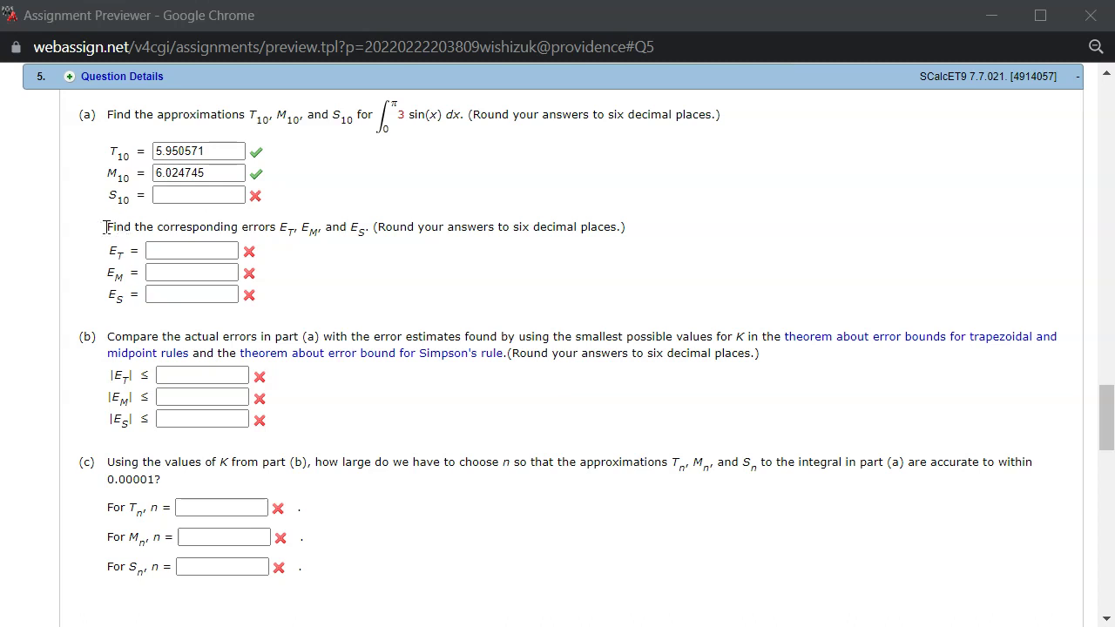
pyautogui.click(992, 16)
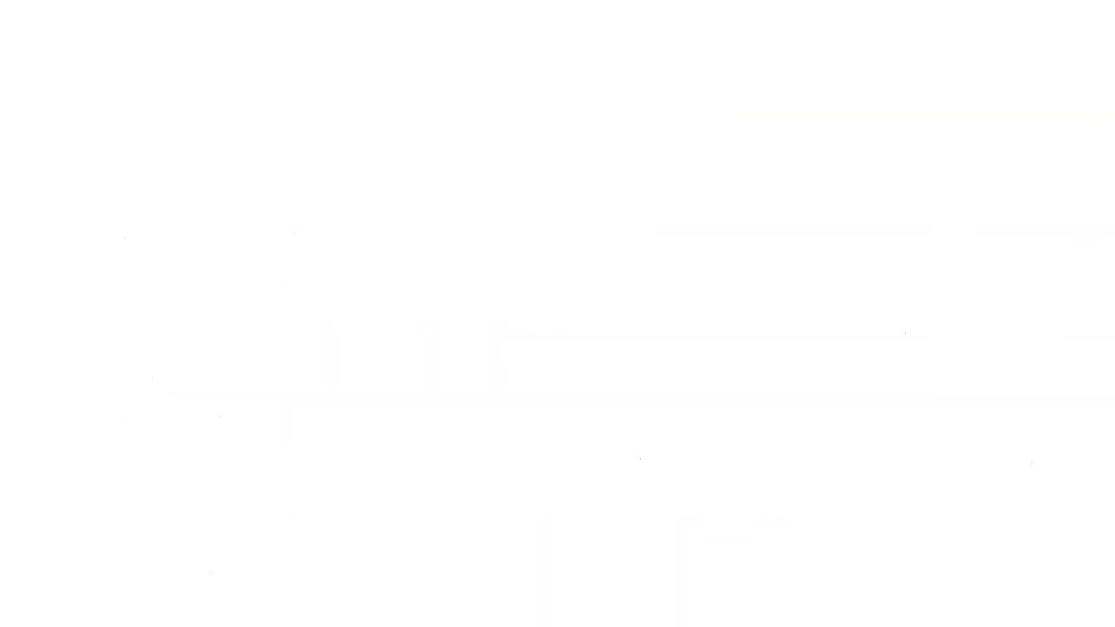
# Start a new S_10 entry as Δx/3, taking Δ from the uppercase Greek keyboard.
pyautogui.scroll(-1, 319, 448)
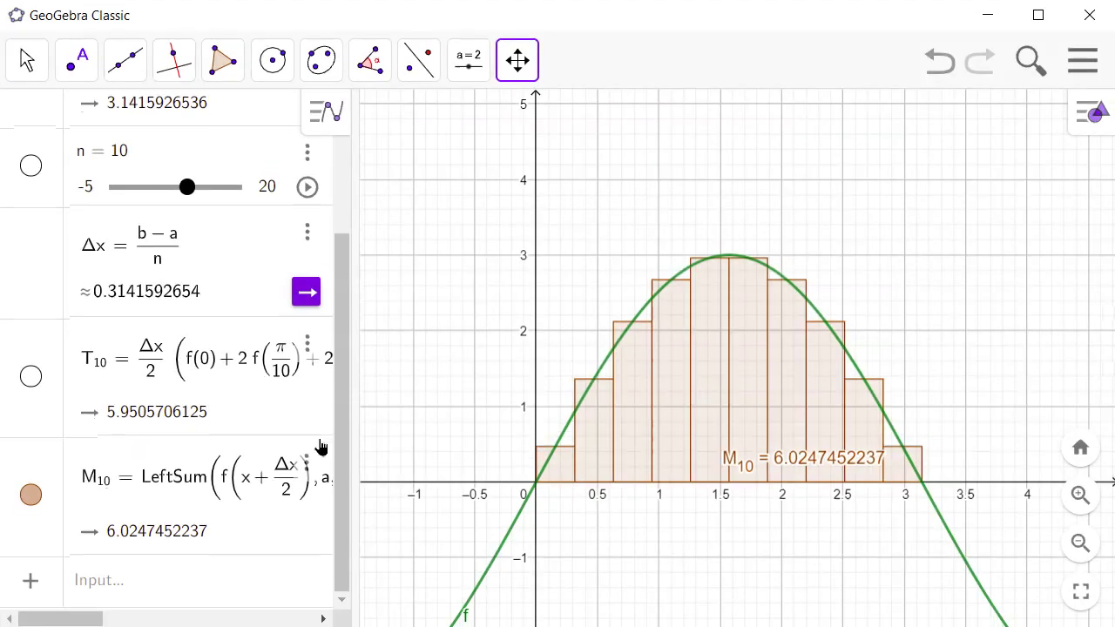
pyautogui.click(100, 583)
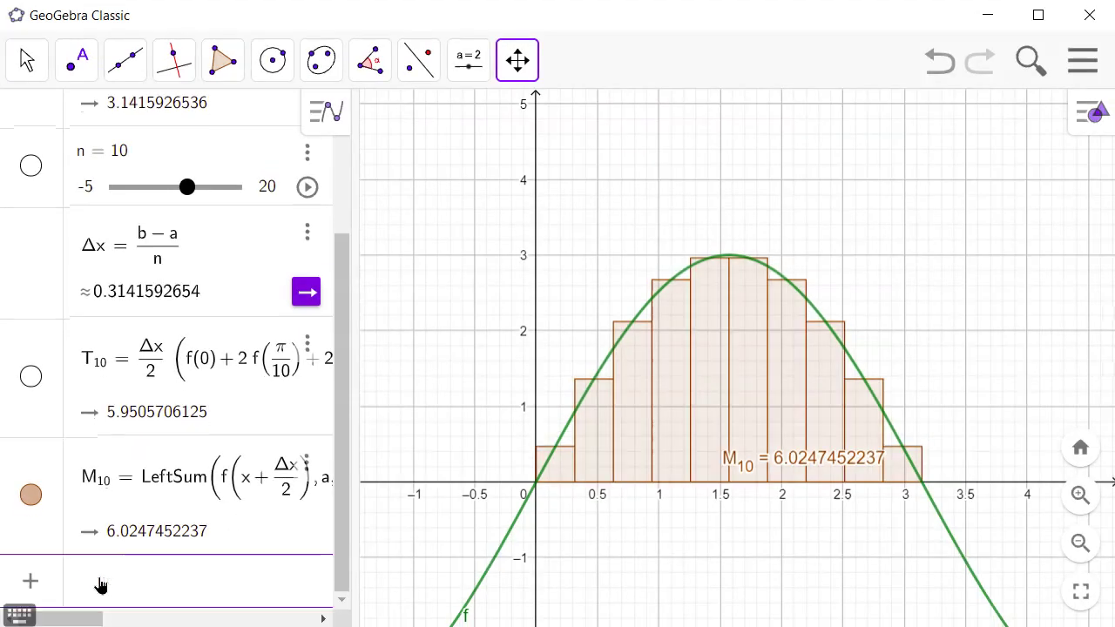
pyautogui.write('S')
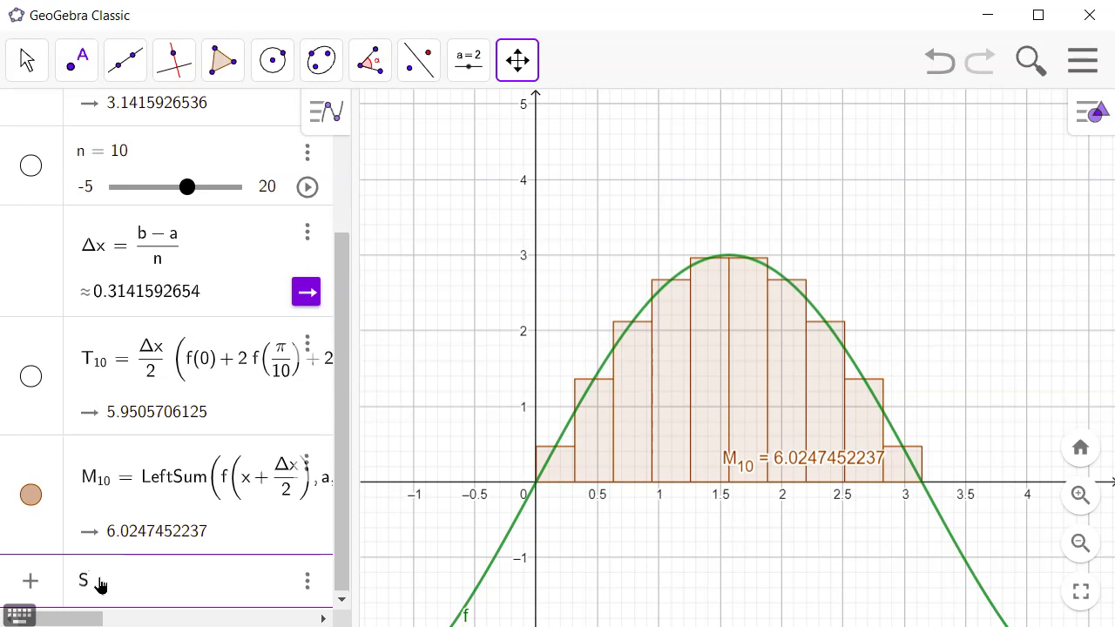
pyautogui.write('_10=')
pyautogui.click(19, 616)
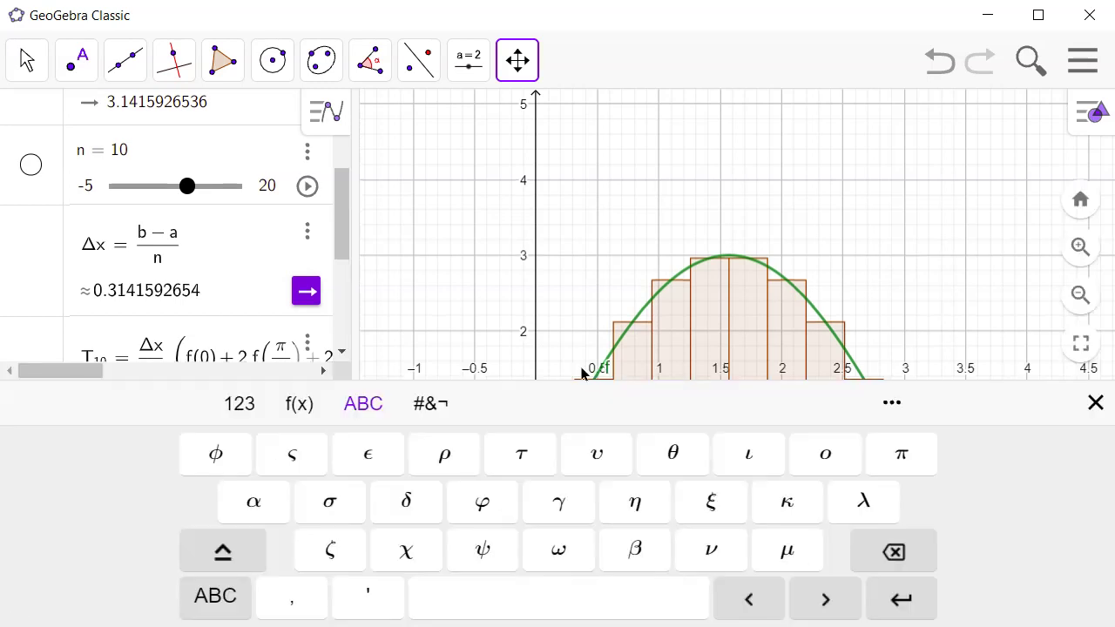
pyautogui.click(232, 556)
pyautogui.click(408, 504)
pyautogui.click(1095, 403)
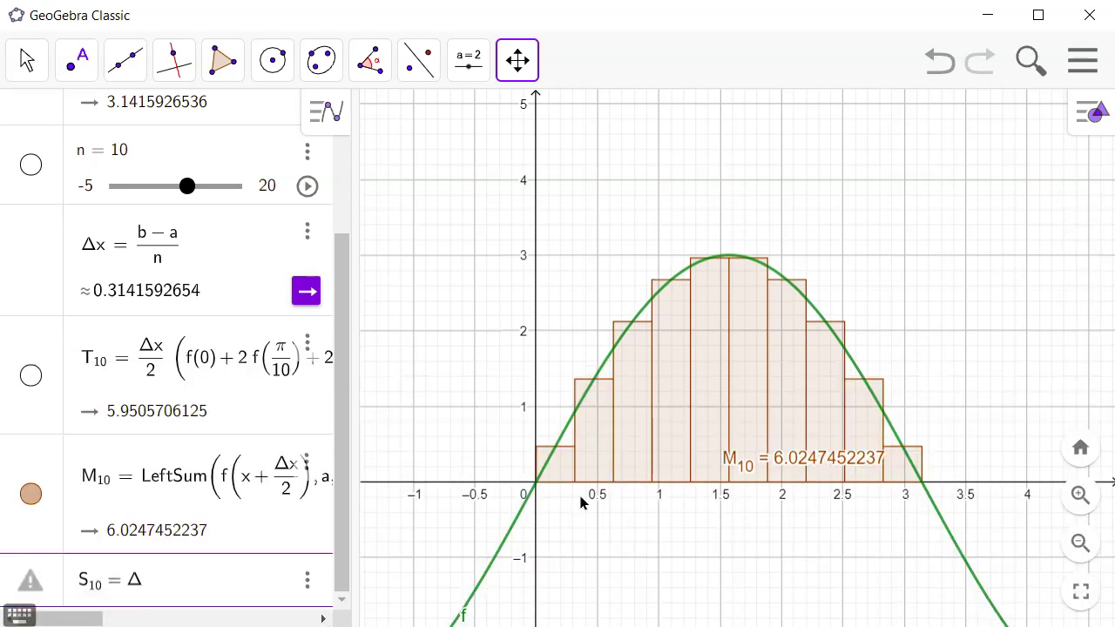
pyautogui.write('x/3')
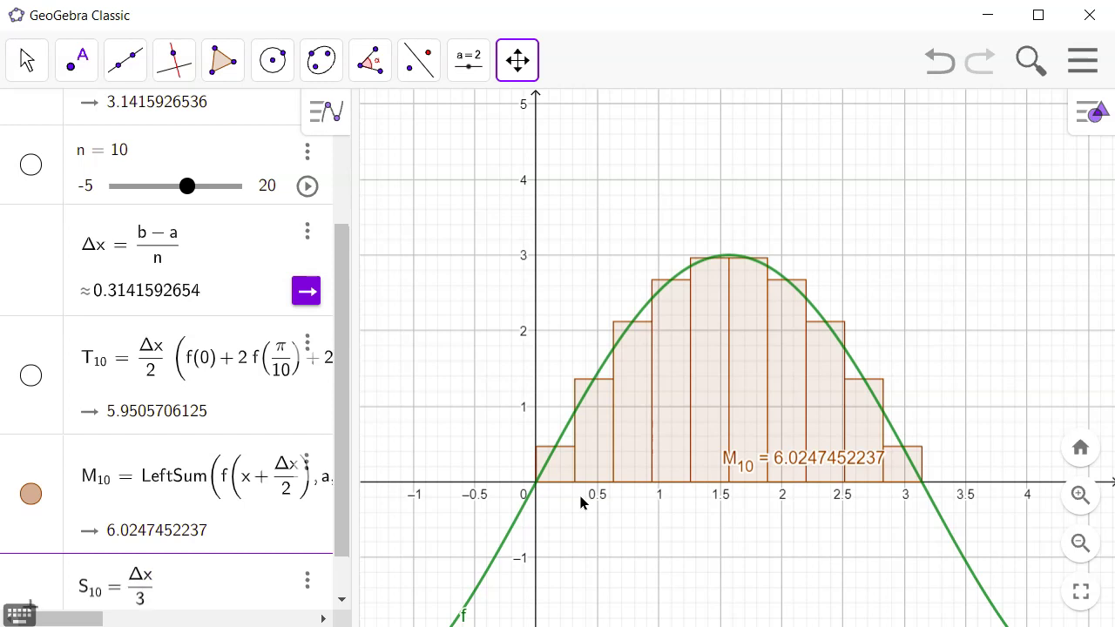
# Add the bracketed terms f(0), 4f(π/10), 2f(2π/10), 4f(3π/10) and 2f(4π/10).
pyautogui.press('Right')
pyautogui.write('(')
pyautogui.write('f(0) ')
pyautogui.write('+ ')
pyautogui.write('f(p')
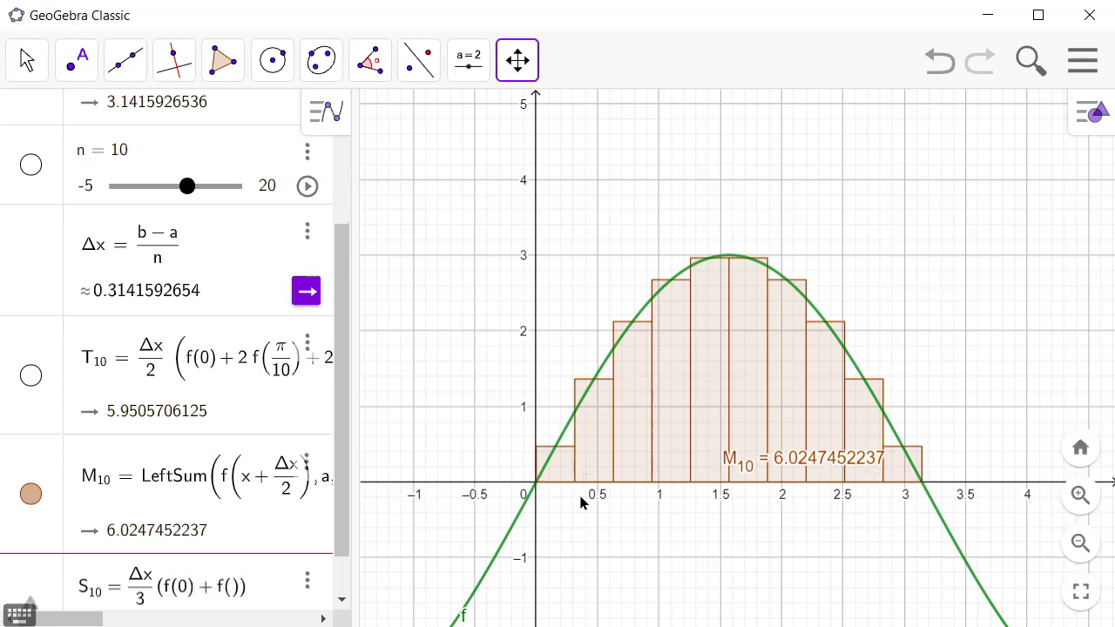
pyautogui.write('i')
pyautogui.write('4')
pyautogui.write('f(')
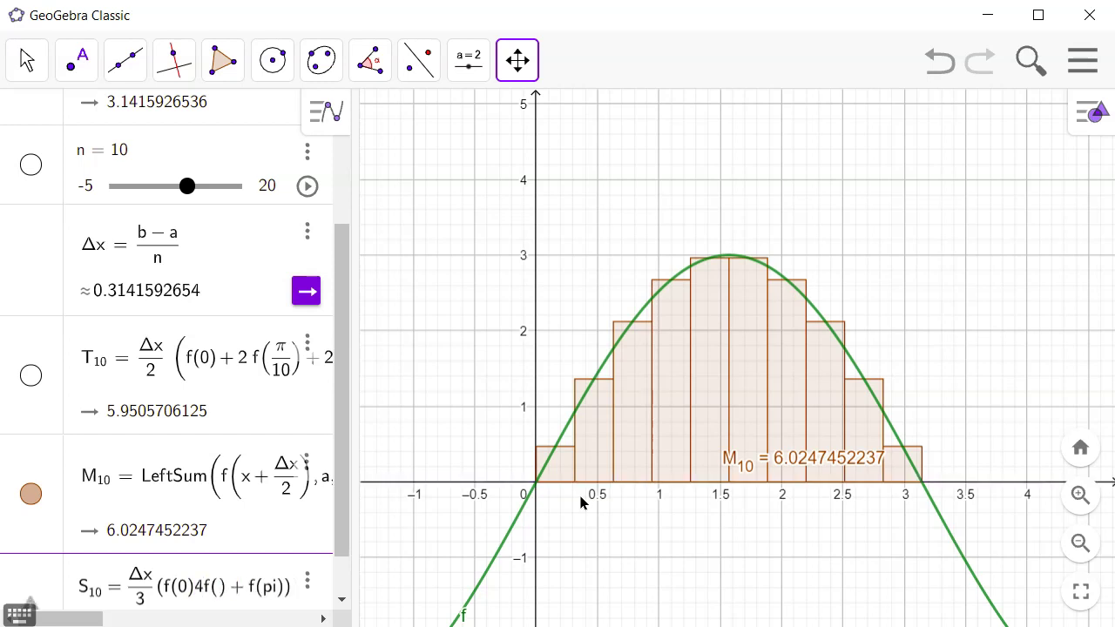
pyautogui.press('Left')
pyautogui.press('Left')
pyautogui.press('Left')
pyautogui.write('+')
pyautogui.press('Right')
pyautogui.press('Right')
pyautogui.press('Right')
pyautogui.write('pi/10')
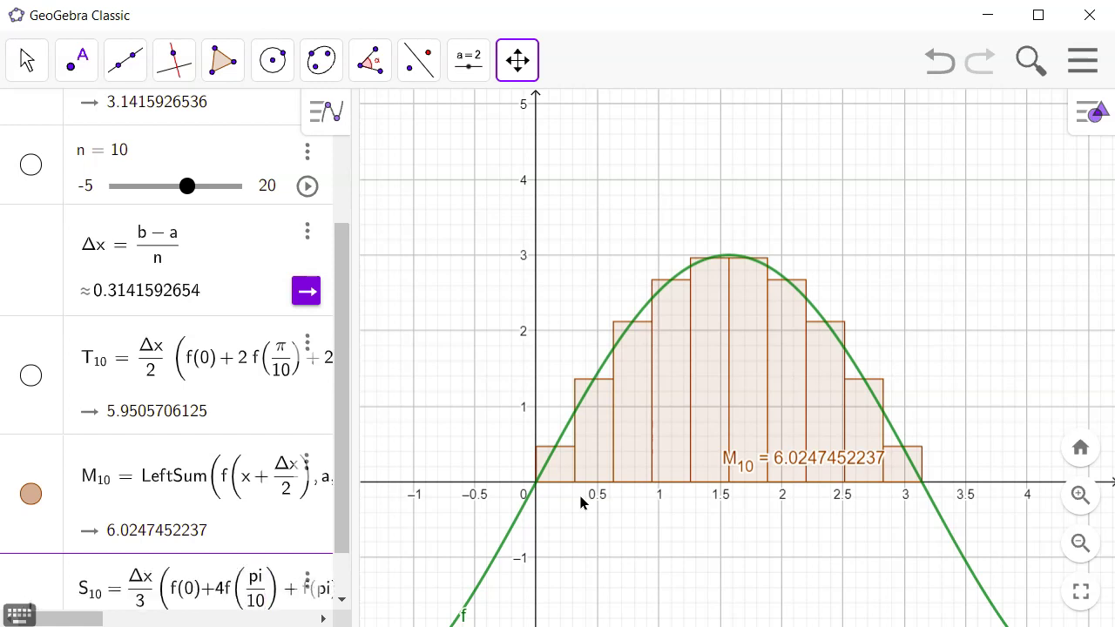
pyautogui.write('+2(f')
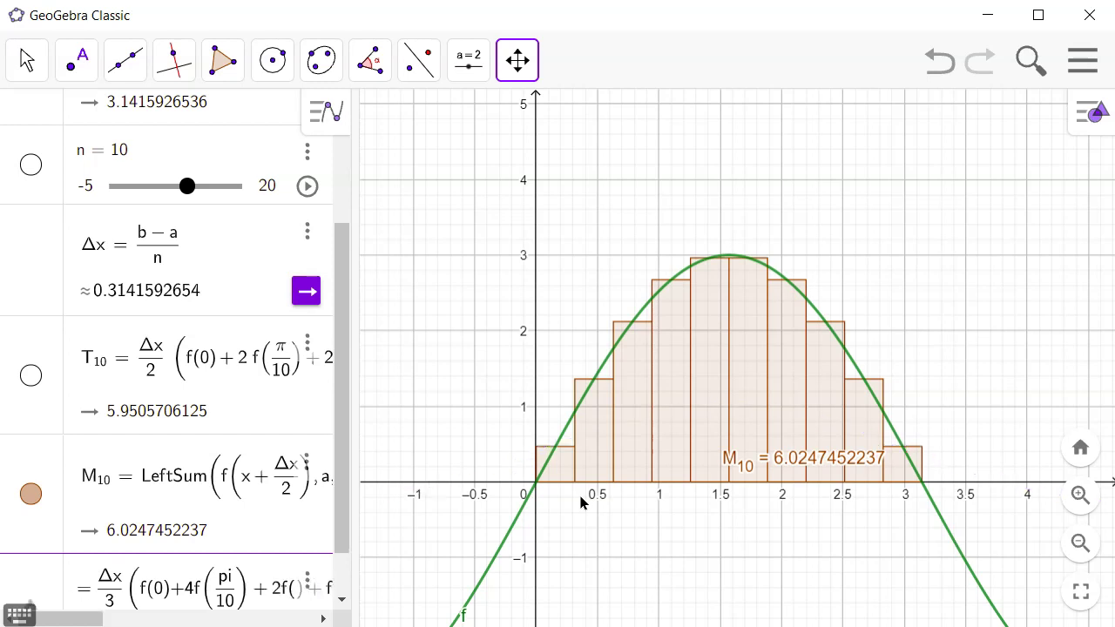
pyautogui.write('2pi')
pyautogui.write('/10')
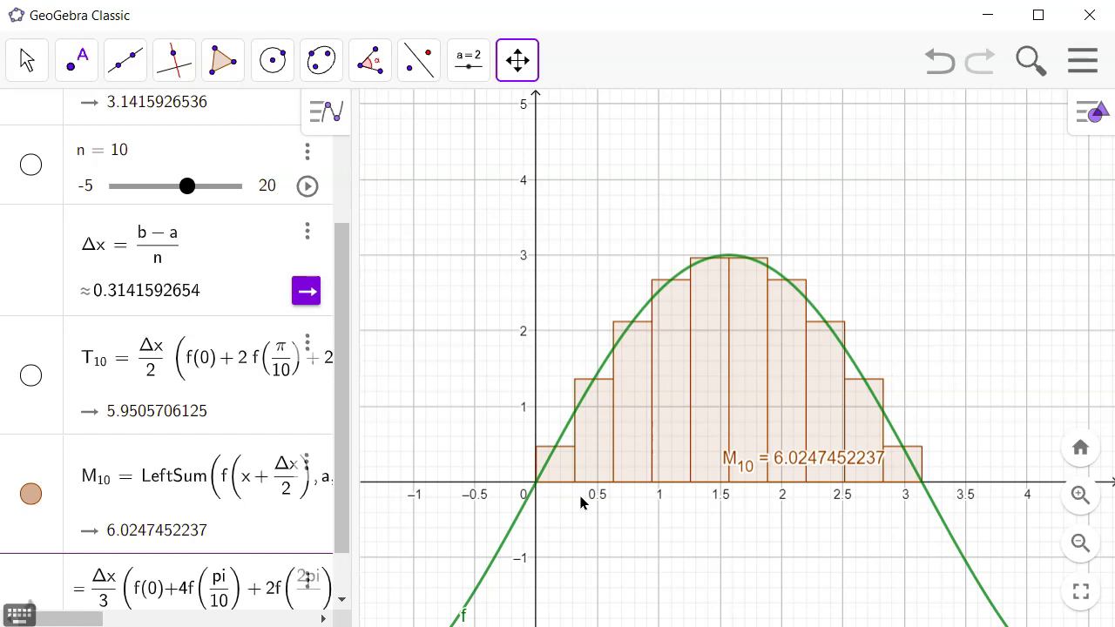
pyautogui.press('Right')
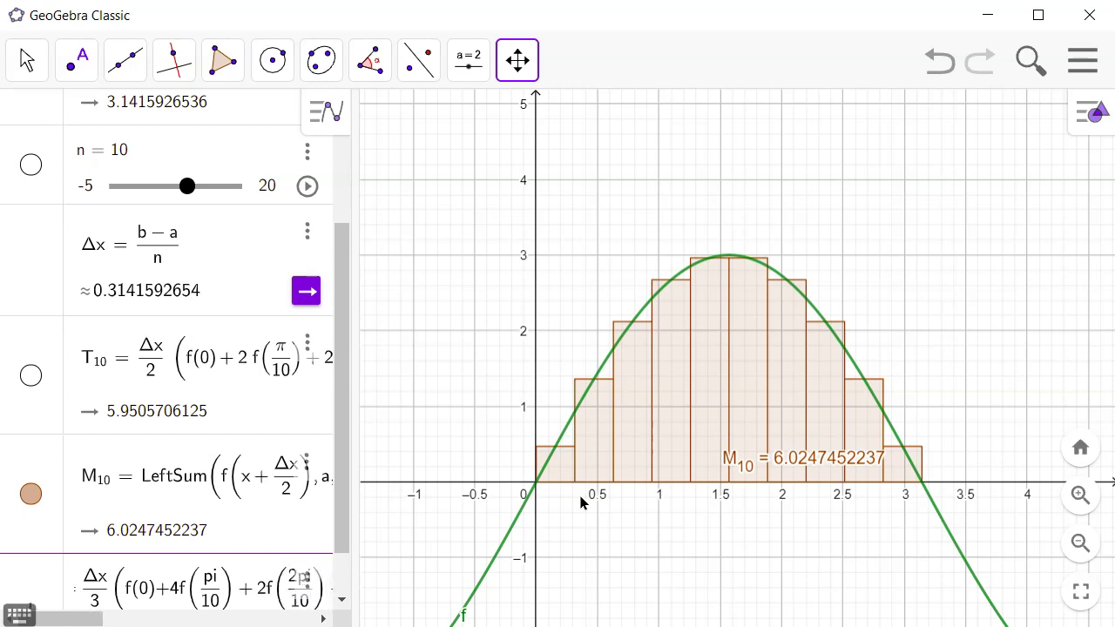
pyautogui.write('+')
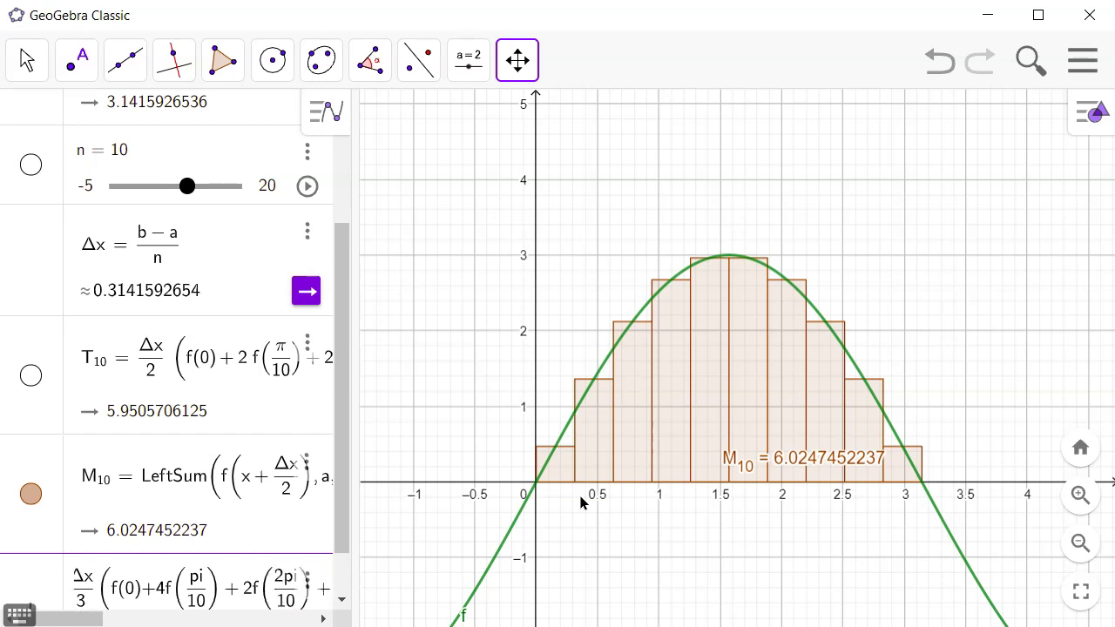
pyautogui.write('4f(')
pyautogui.write('3pi')
pyautogui.write('/10')
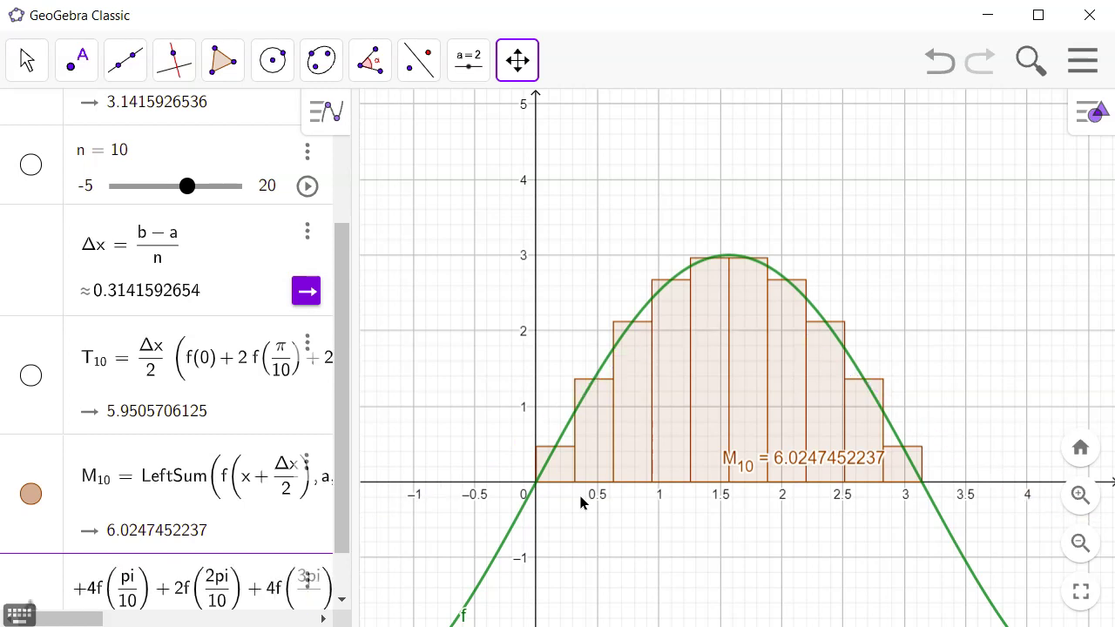
pyautogui.press('Right')
pyautogui.press('Right')
pyautogui.write('+2f(')
pyautogui.press('Right')
pyautogui.write('+f')
pyautogui.press('Left')
pyautogui.press('Left')
pyautogui.press('Left')
pyautogui.write('4pi/10')
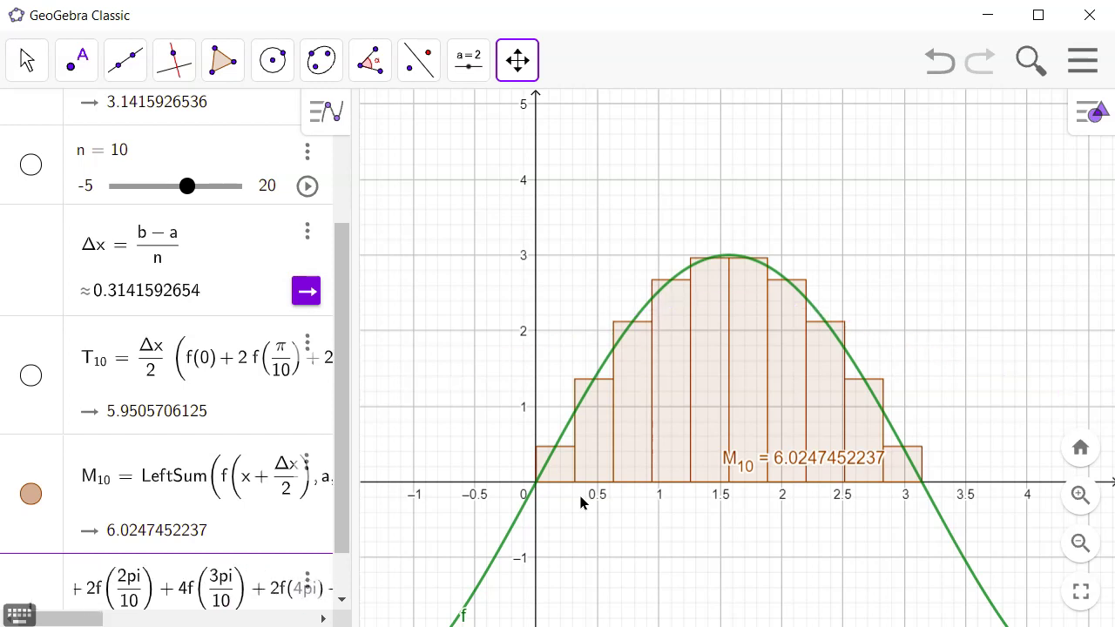
# Append 4f(5π/10) through 4f(9π/10) plus f(π), giving S10 = 6.0003285519.
pyautogui.press('Right')
pyautogui.press('Right')
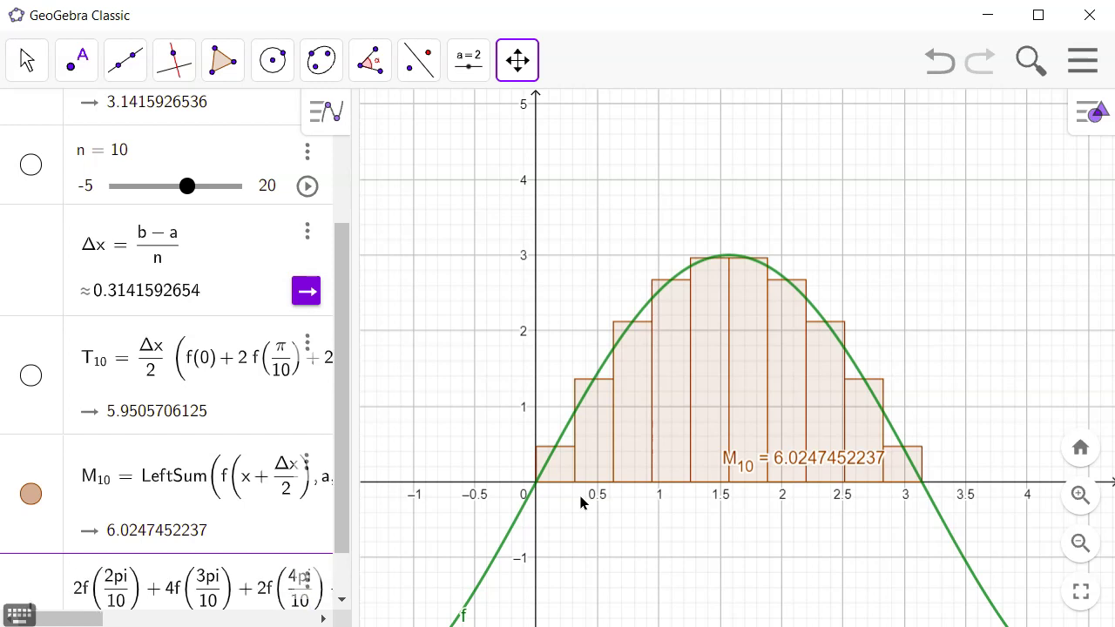
pyautogui.press('Right')
pyautogui.write('4f(')
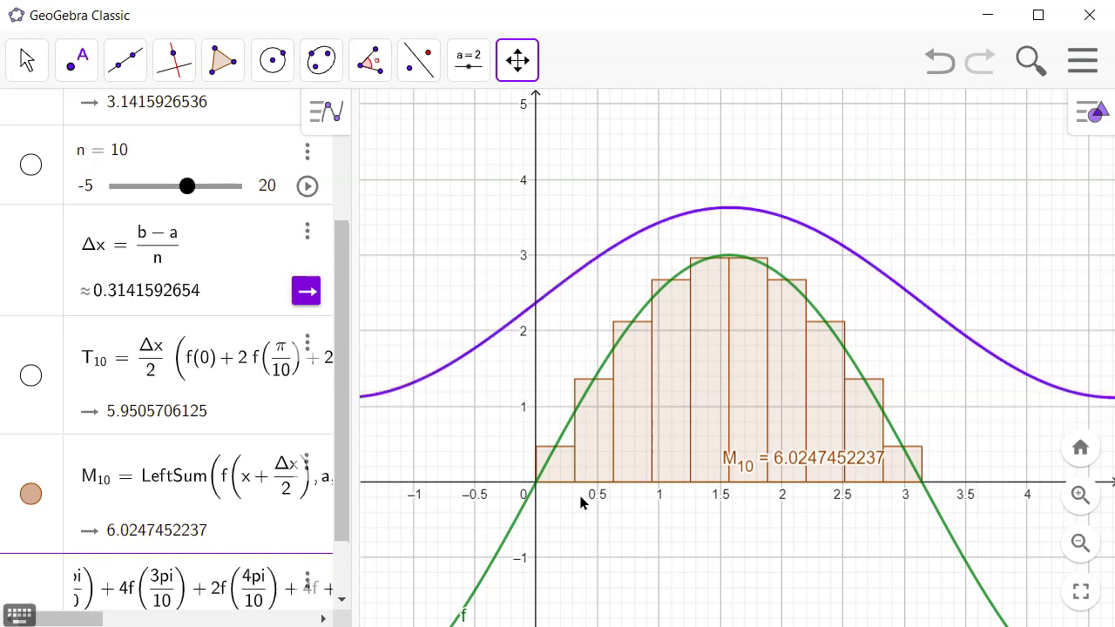
pyautogui.write('5pi/10')
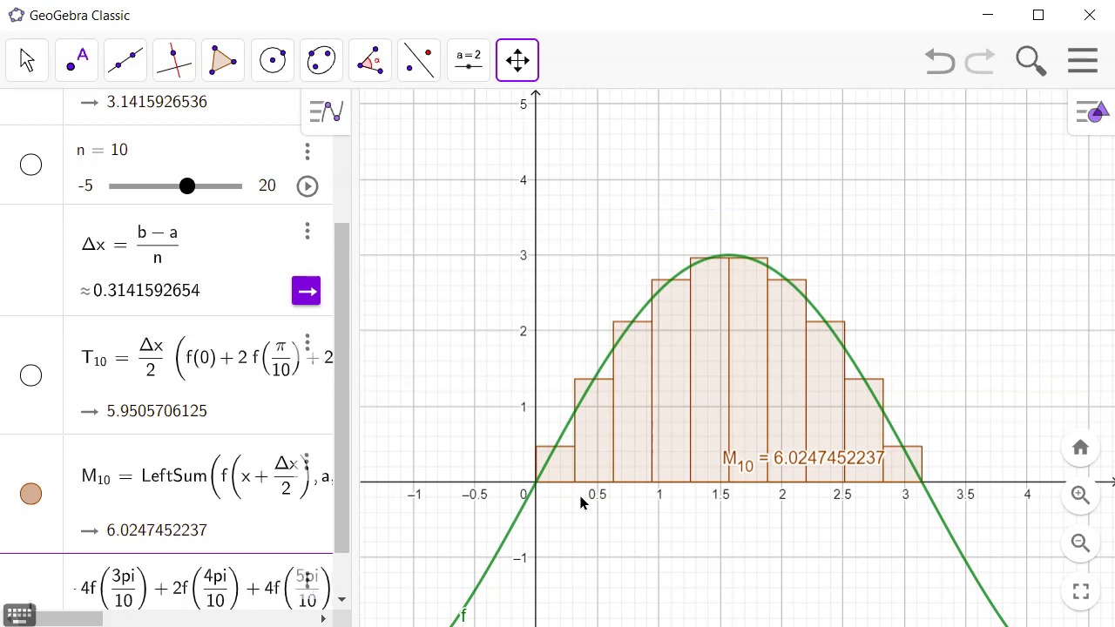
pyautogui.press('Right')
pyautogui.press('Right')
pyautogui.write('+2f(')
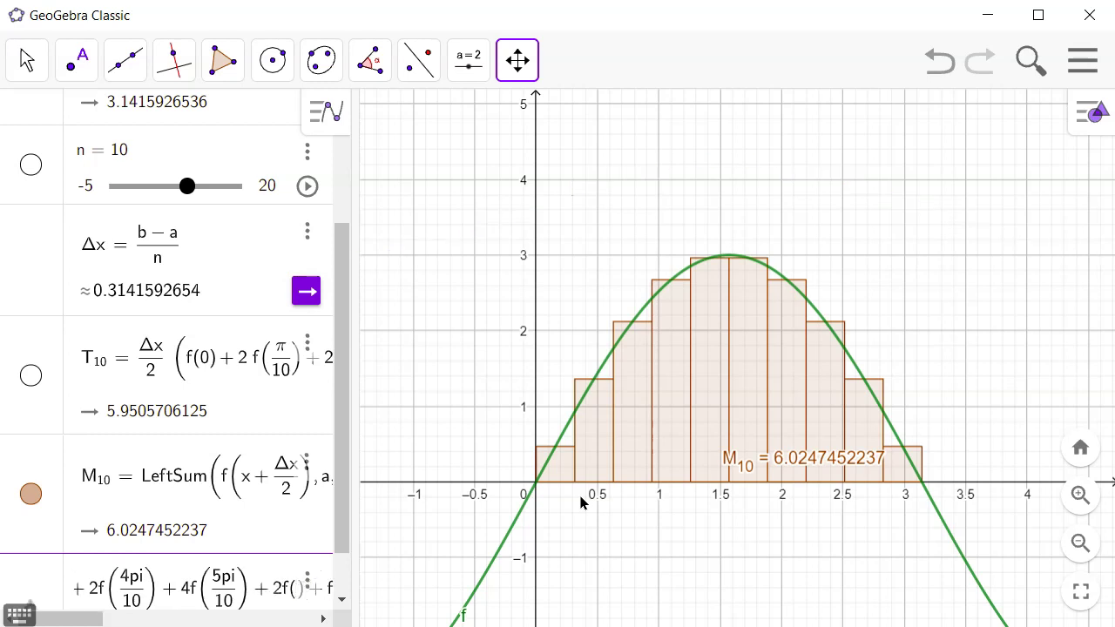
pyautogui.write('6pi/10')
pyautogui.press('Right')
pyautogui.press('Right')
pyautogui.write('+ 4f(')
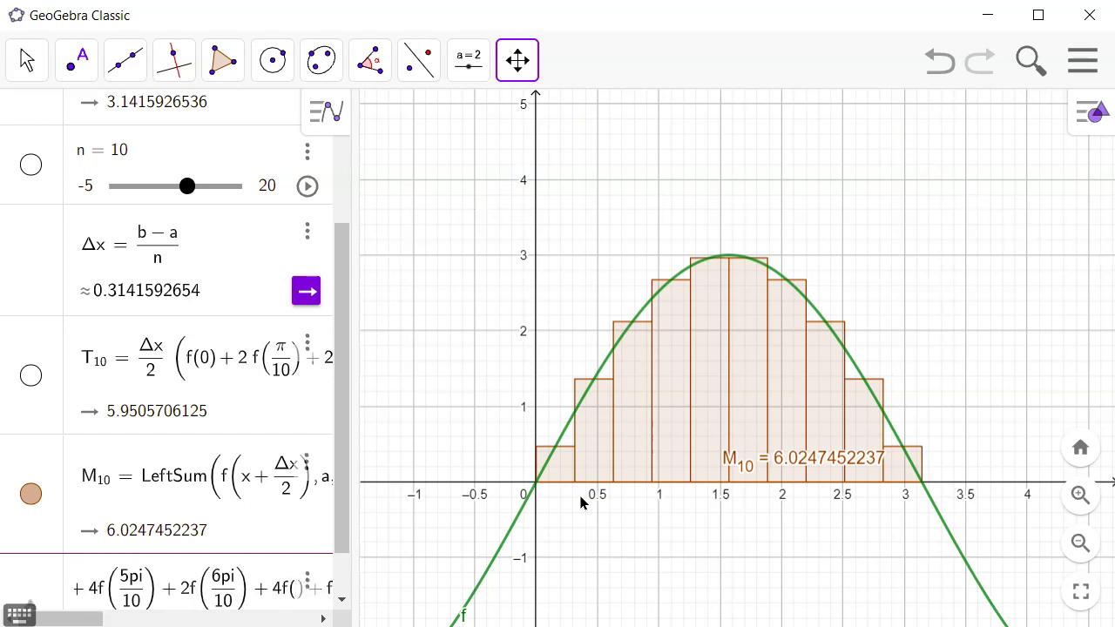
pyautogui.write('7pi/10')
pyautogui.press('Right')
pyautogui.press('Right')
pyautogui.write('+ 2')
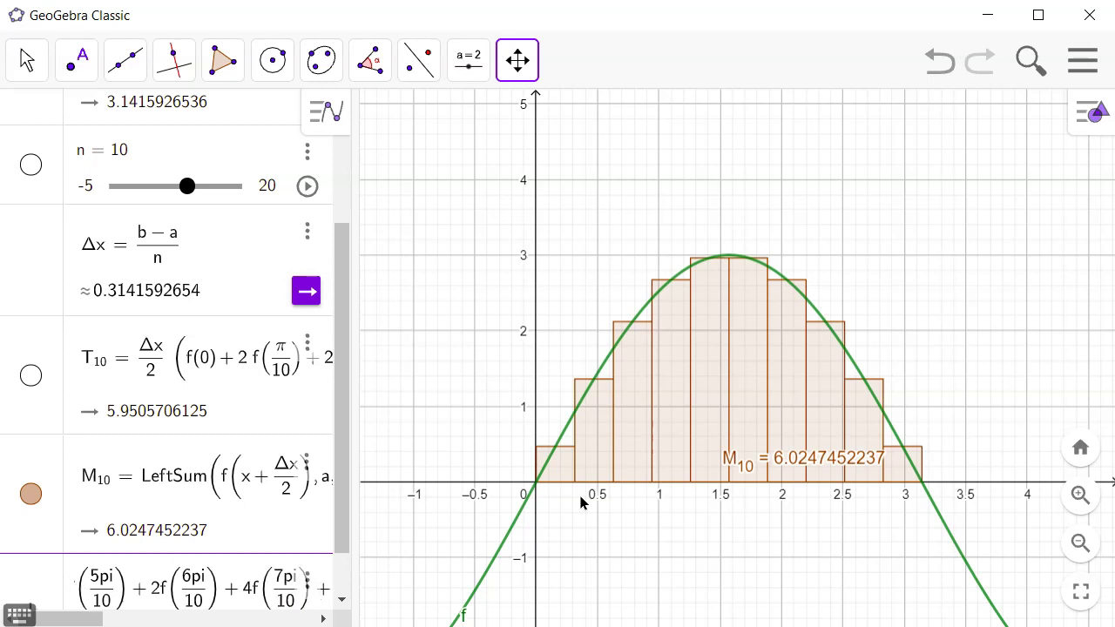
pyautogui.write('f')
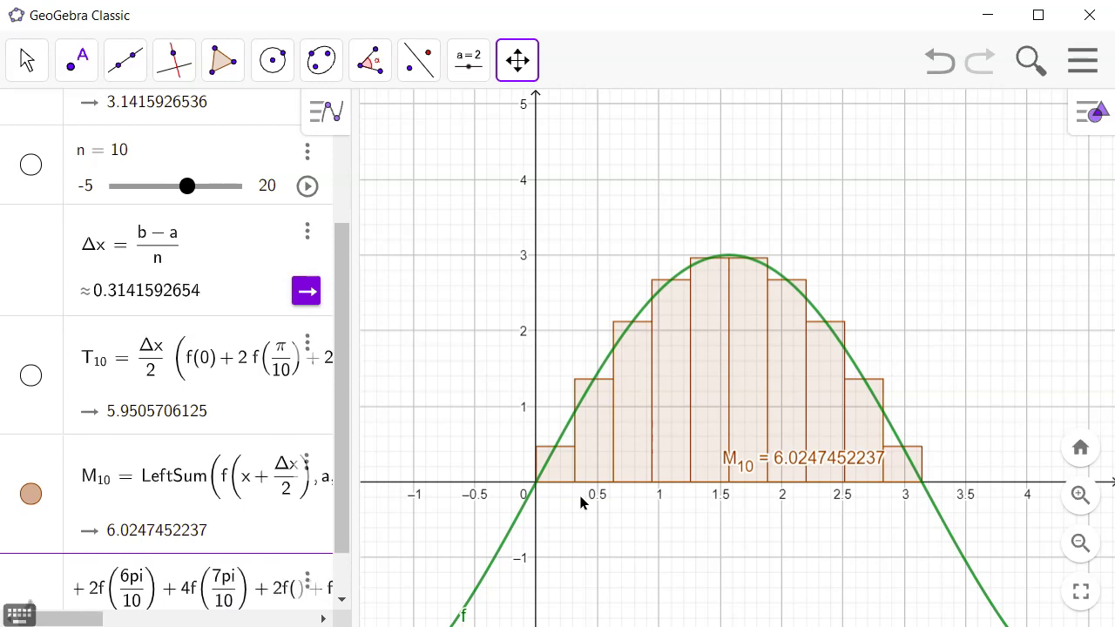
pyautogui.write('(8pi/10')
pyautogui.press('Right')
pyautogui.press('Right')
pyautogui.write('+ 4f')
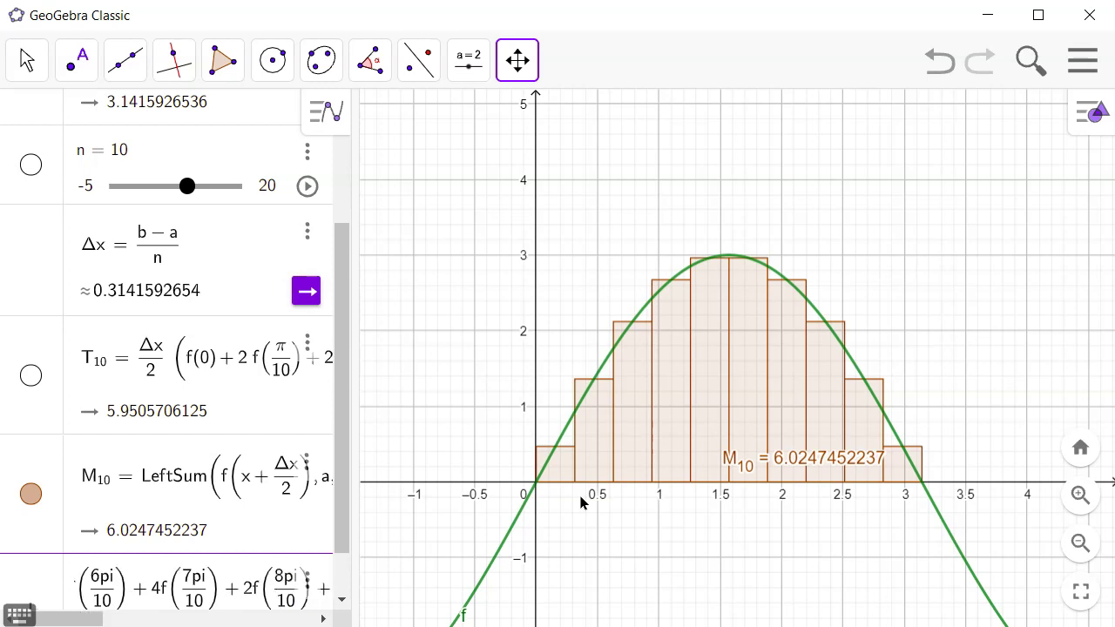
pyautogui.write('(9')
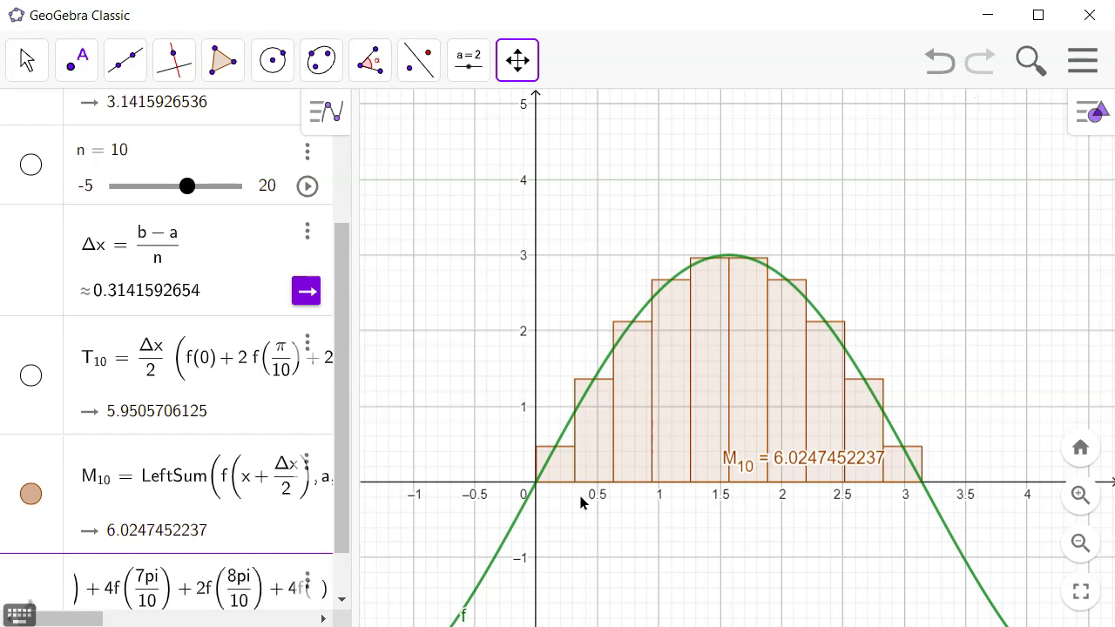
pyautogui.write('pi/10')
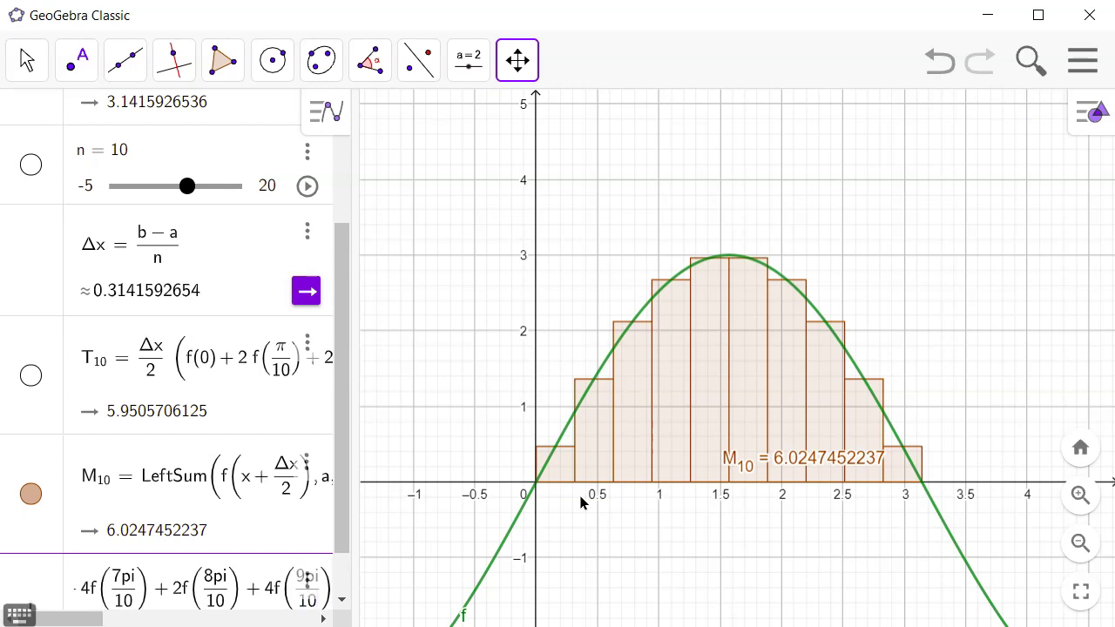
pyautogui.press('Right')
pyautogui.press('Right')
pyautogui.write('+ f(pi)')
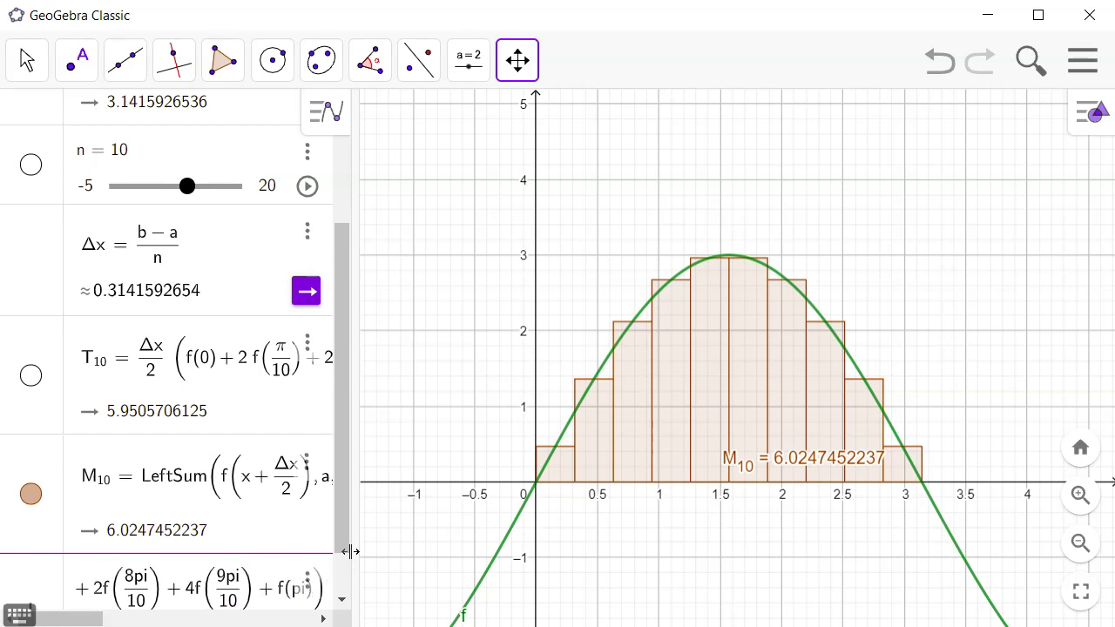
pyautogui.press('Return')
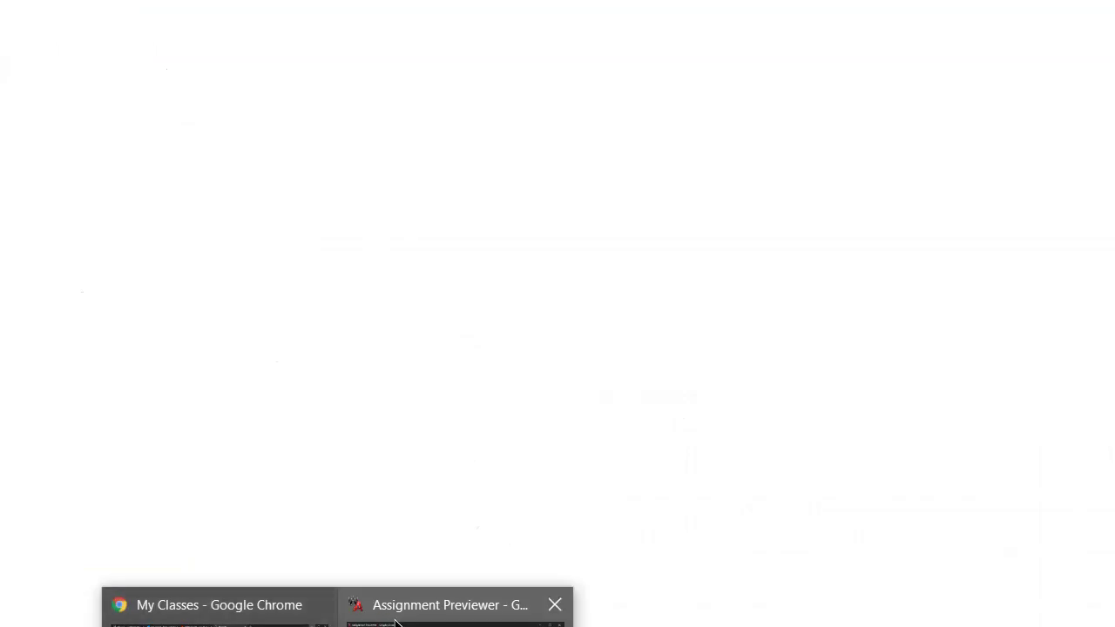
# Enter 6.000329 as the S10 answer in WebAssign and submit it.
pyautogui.click(398, 620)
pyautogui.click(172, 194)
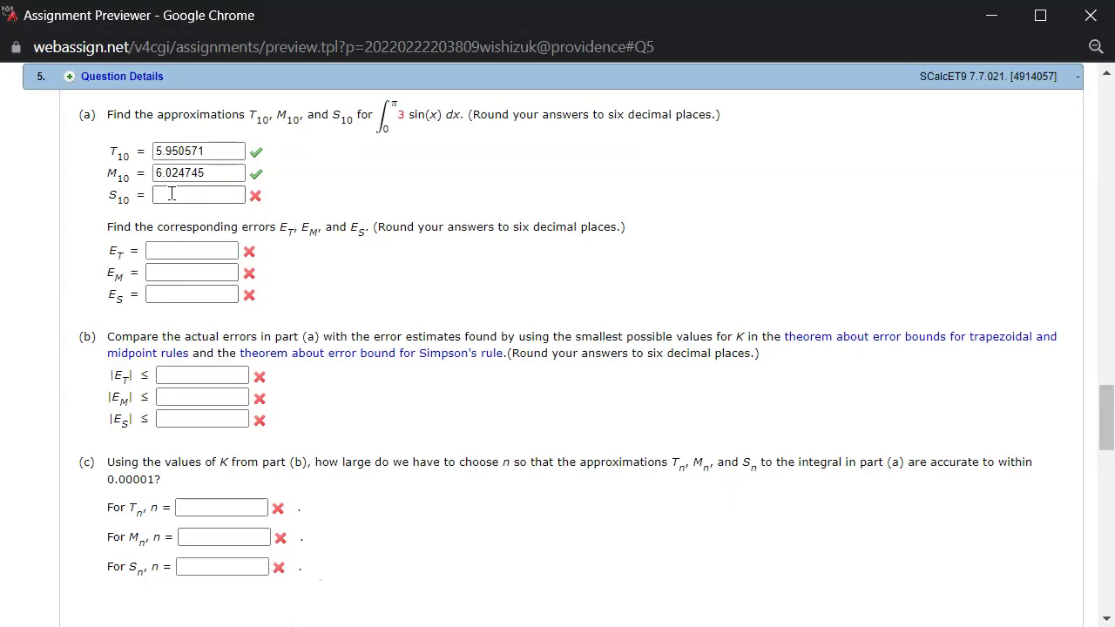
pyautogui.write('6.0003')
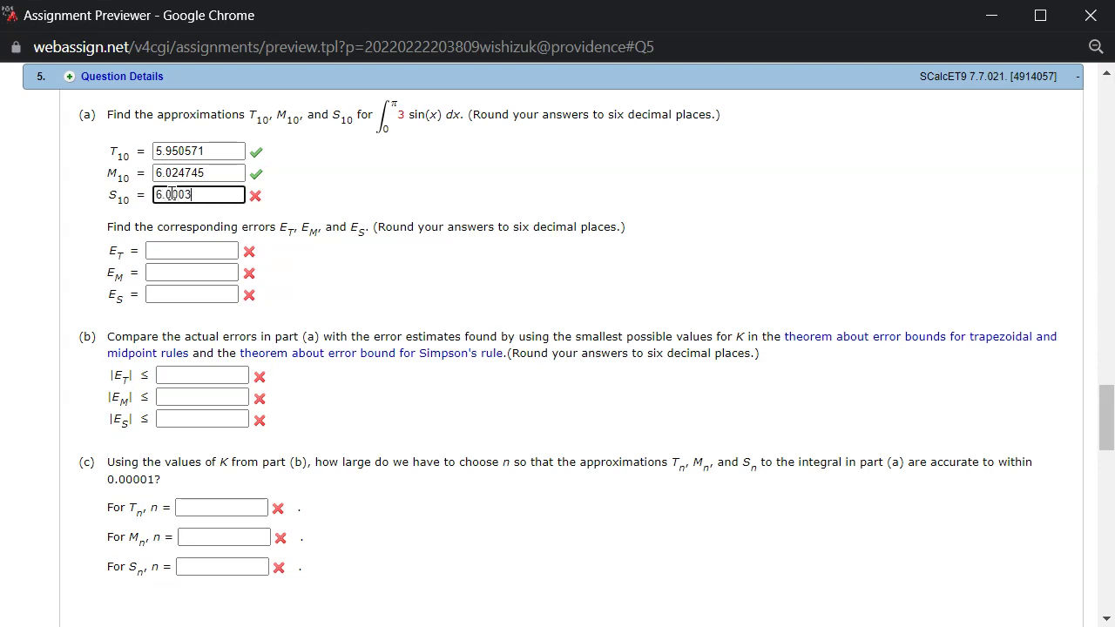
pyautogui.write('29')
pyautogui.press('Return')
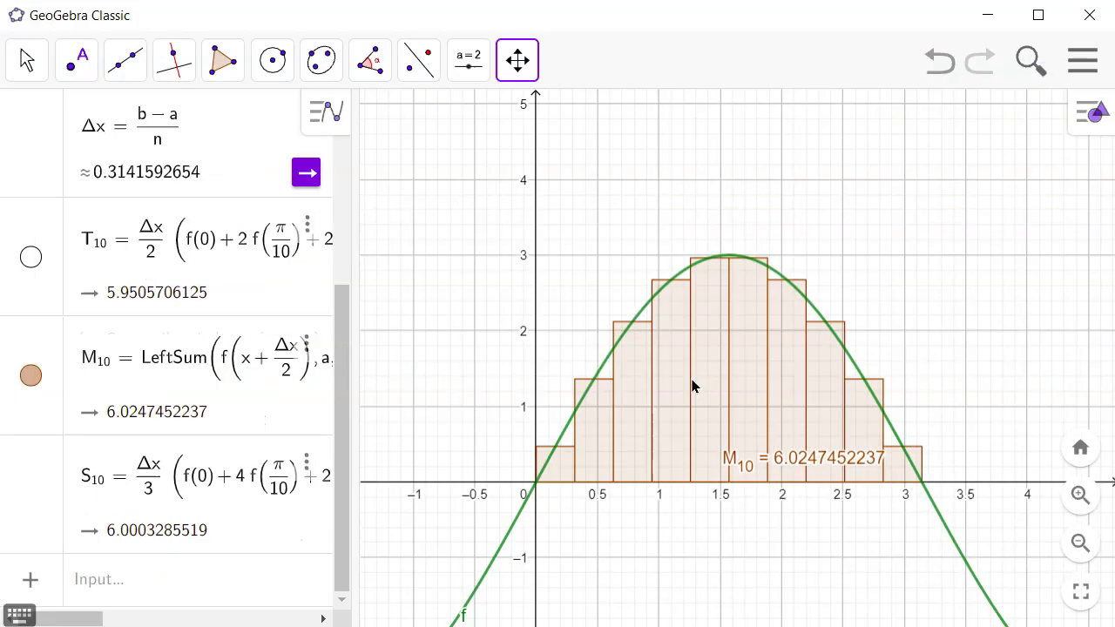
# Define I = Integral(f, a, b) from the autocomplete suggestion, giving the exact value 6.
pyautogui.click(120, 589)
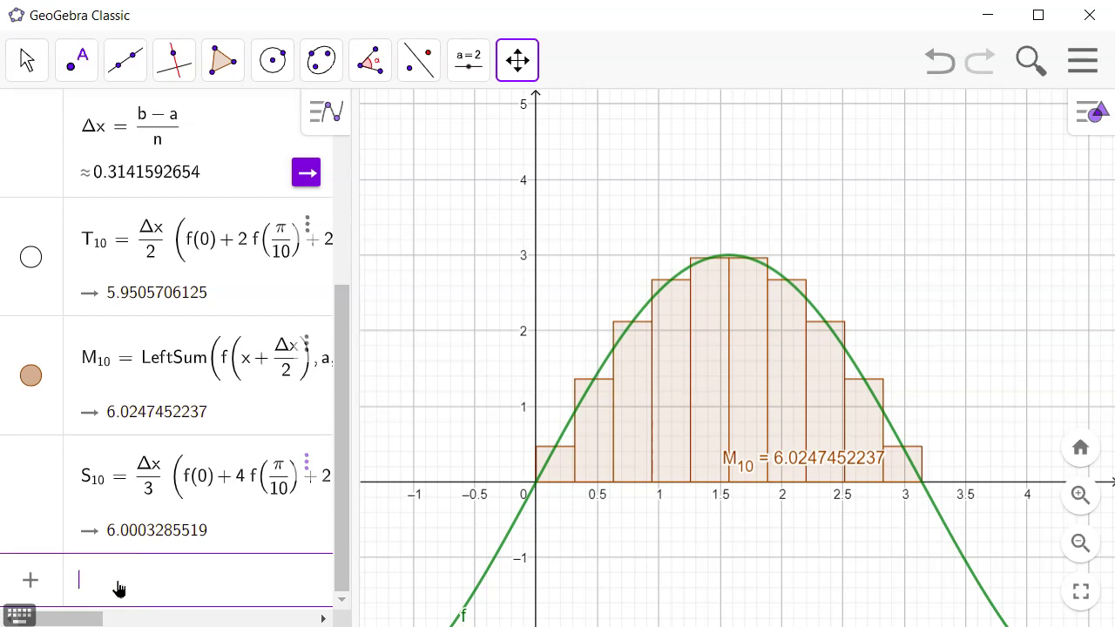
pyautogui.write('I=')
pyautogui.press('Left')
pyautogui.press('BackSpace')
pyautogui.write('I')
pyautogui.write('Inte')
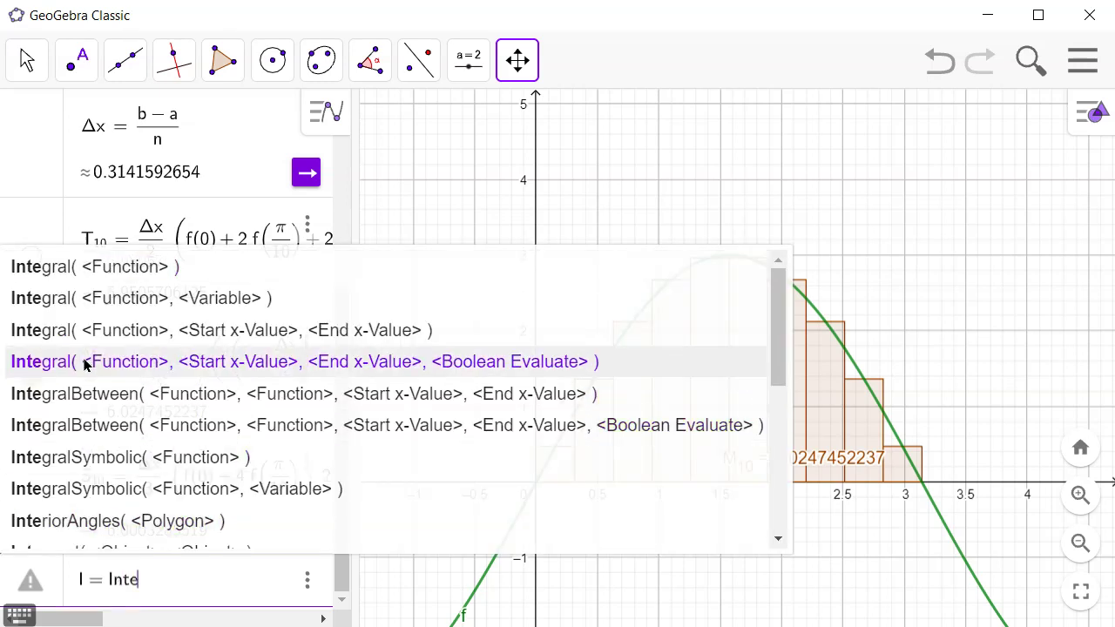
pyautogui.click(88, 331)
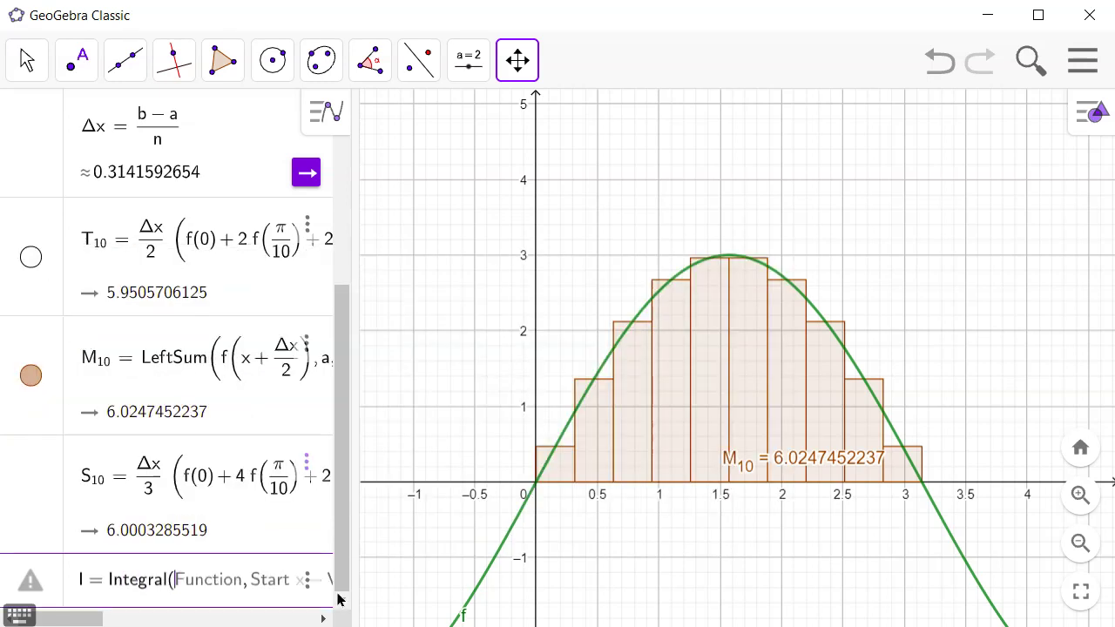
pyautogui.write('f')
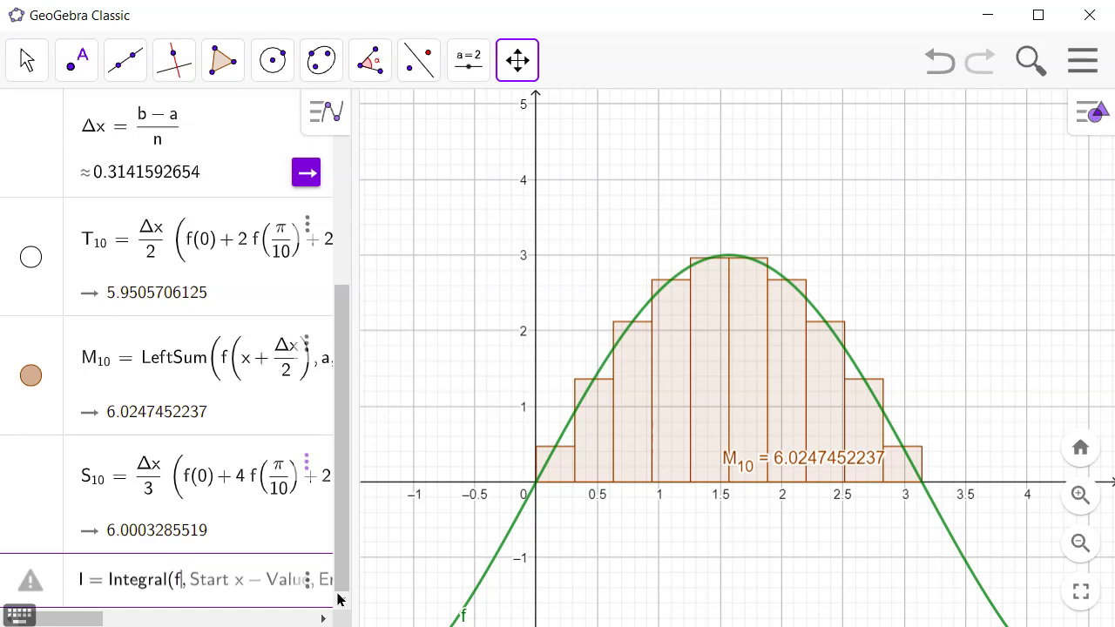
pyautogui.press('Tab')
pyautogui.write('a')
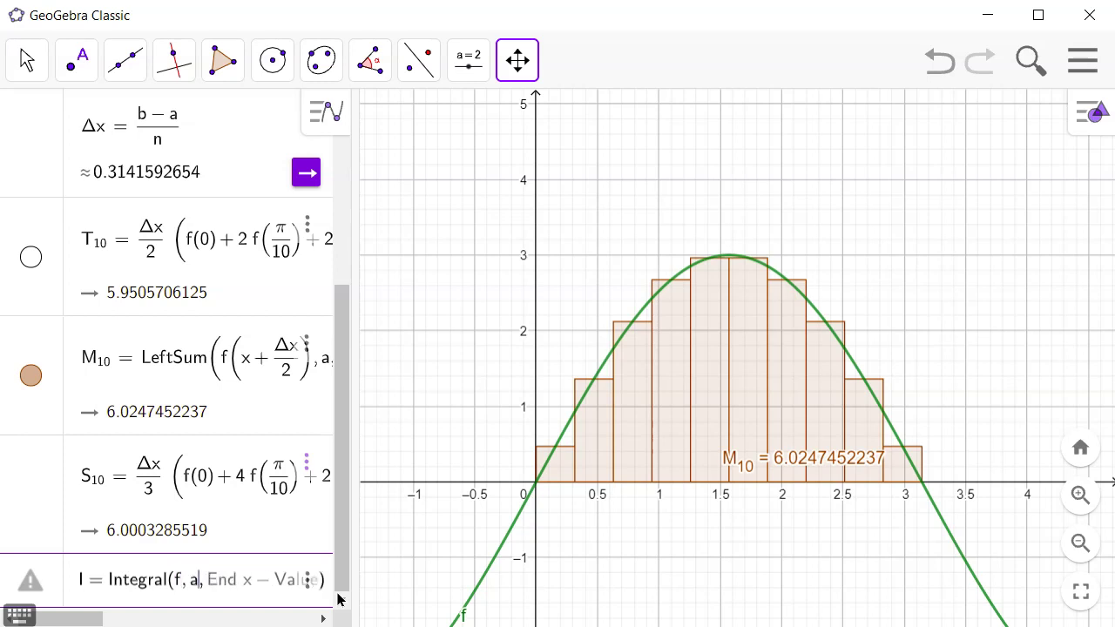
pyautogui.press('Tab')
pyautogui.write('b')
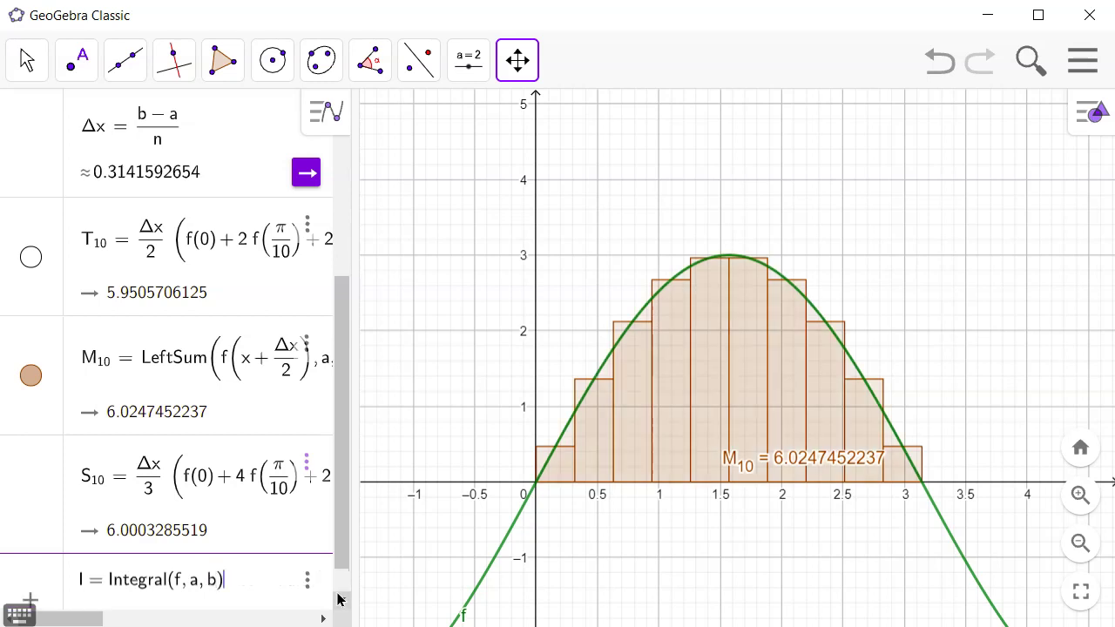
pyautogui.press('Return')
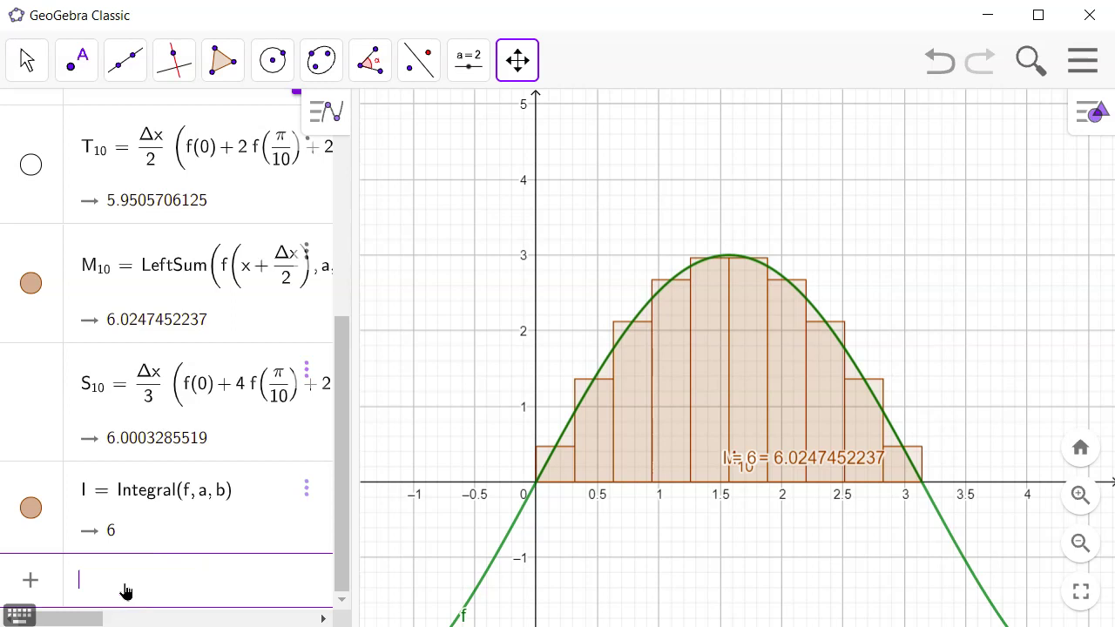
# Enter I − T_10 to get the trapezoid error 0.0494293875.
pyautogui.write('6-')
pyautogui.press('BackSpace')
pyautogui.press('BackSpace')
pyautogui.write('I')
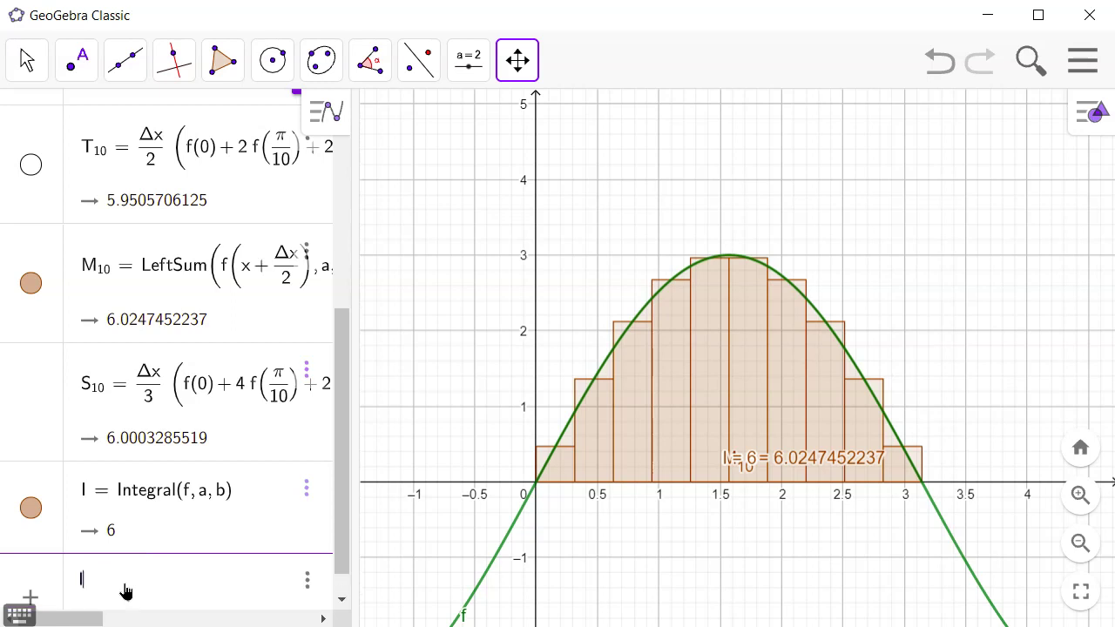
pyautogui.write('-T_10')
pyautogui.press('Return')
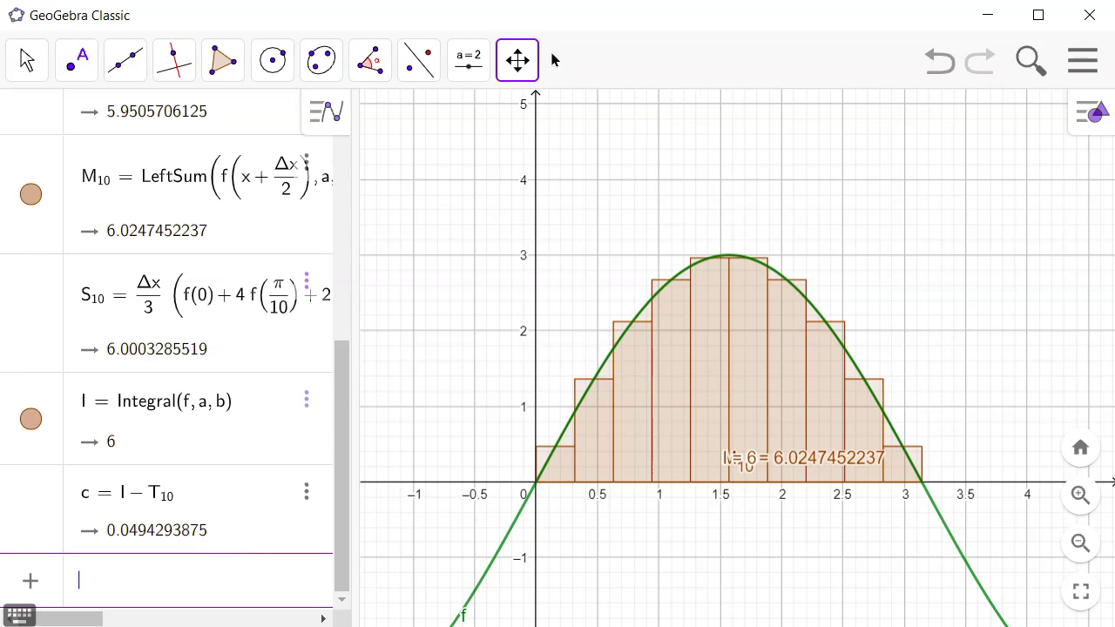
# Enter 0.049429 as the E_T error in WebAssign.
pyautogui.click(987, 15)
pyautogui.click(153, 249)
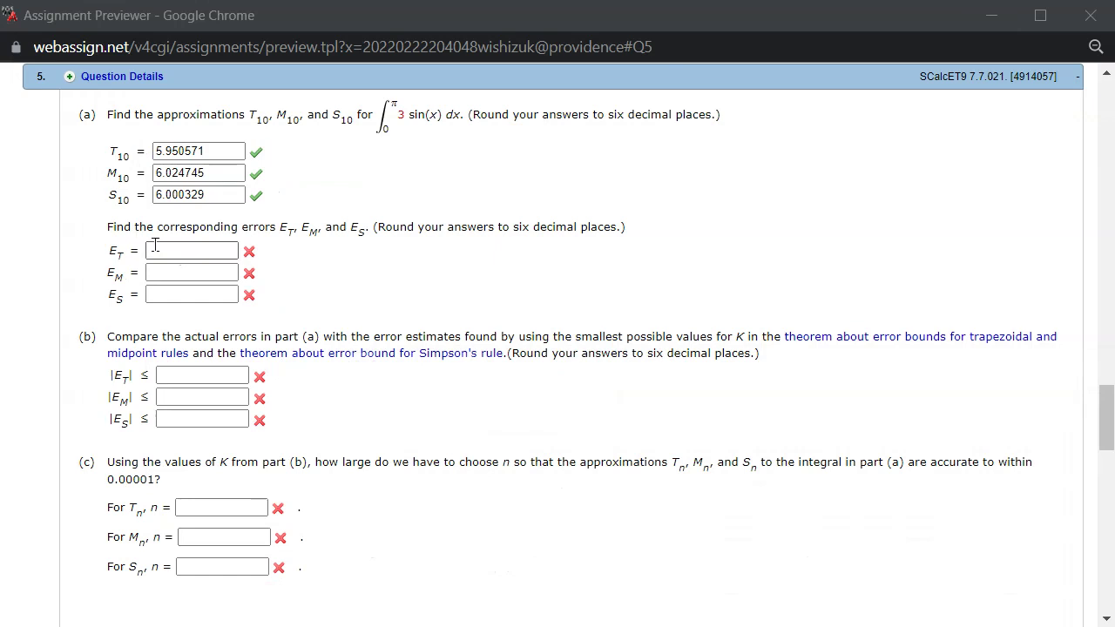
pyautogui.write('0')
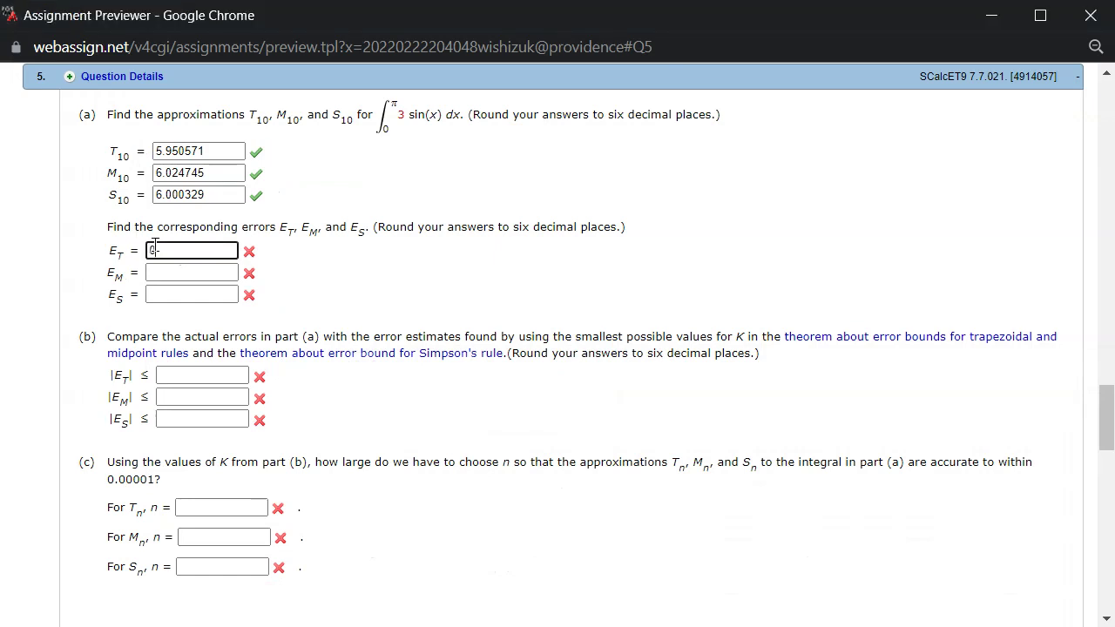
pyautogui.write('.049429')
pyautogui.hotkey('alt', 'Tab')
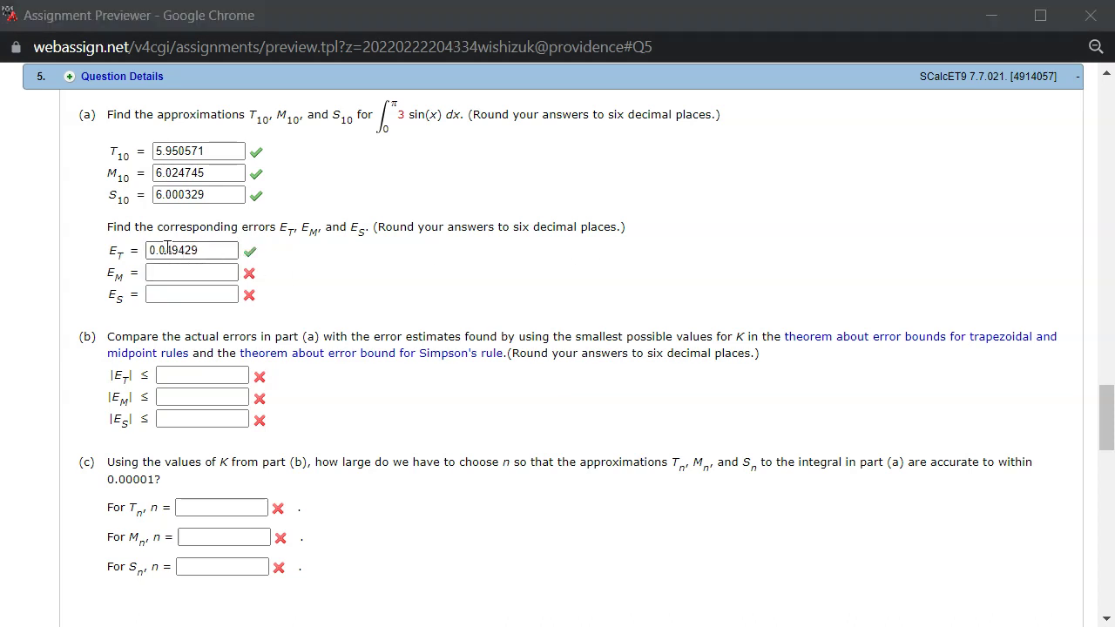
# Fill in the midpoint error E_M as 0.024745 and Simpson's error E_S as 0.000329.
pyautogui.click(100, 253)
pyautogui.click(167, 273)
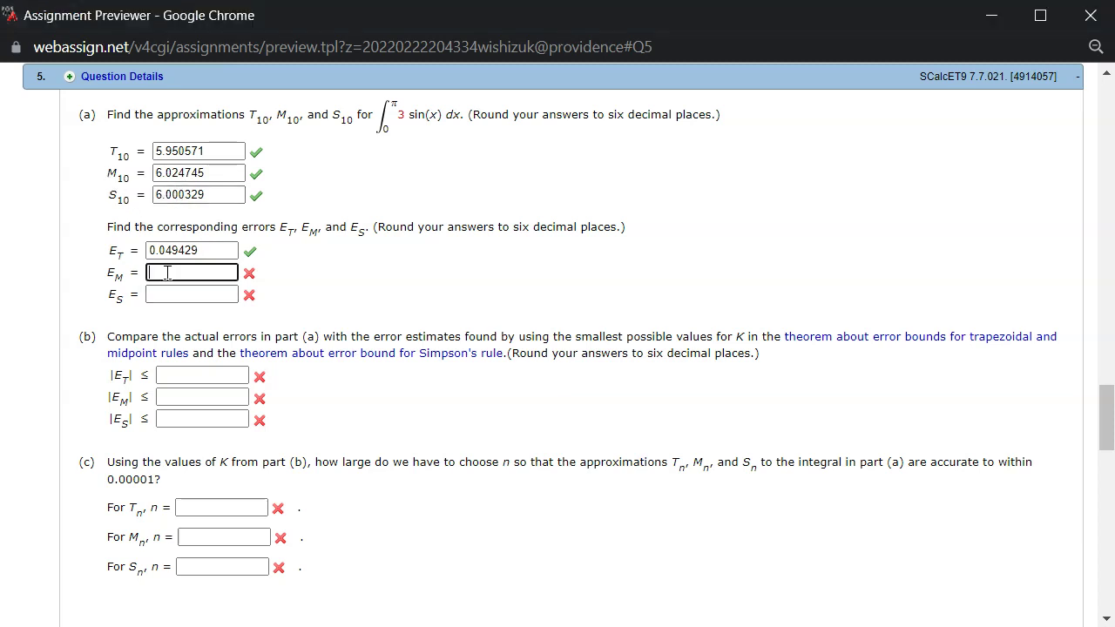
pyautogui.write('0.024745')
pyautogui.click(164, 292)
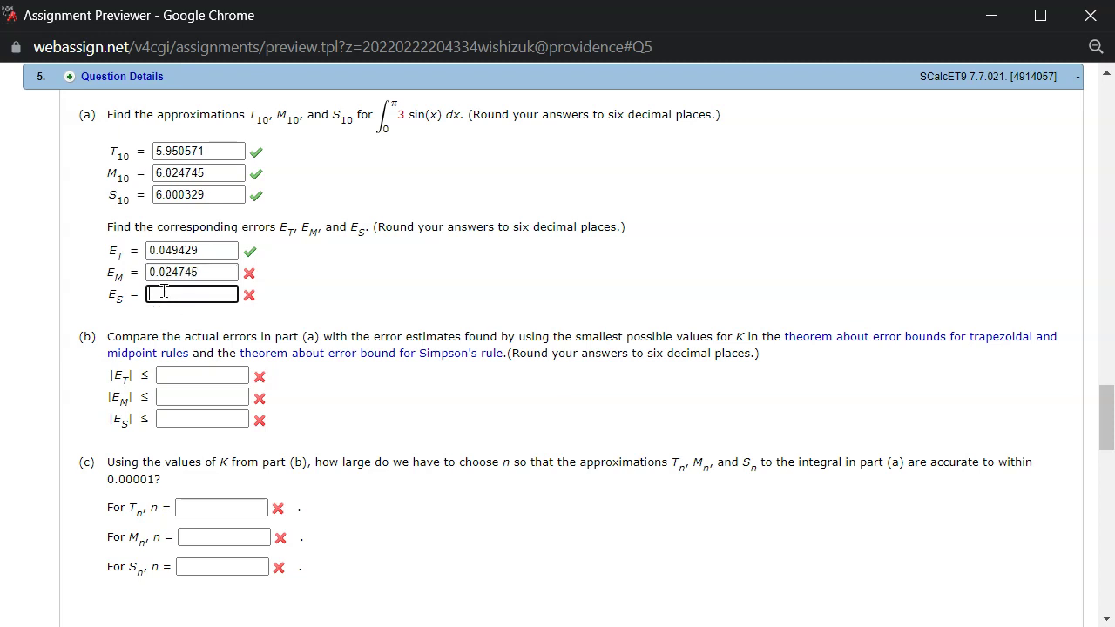
pyautogui.write('0.000329')
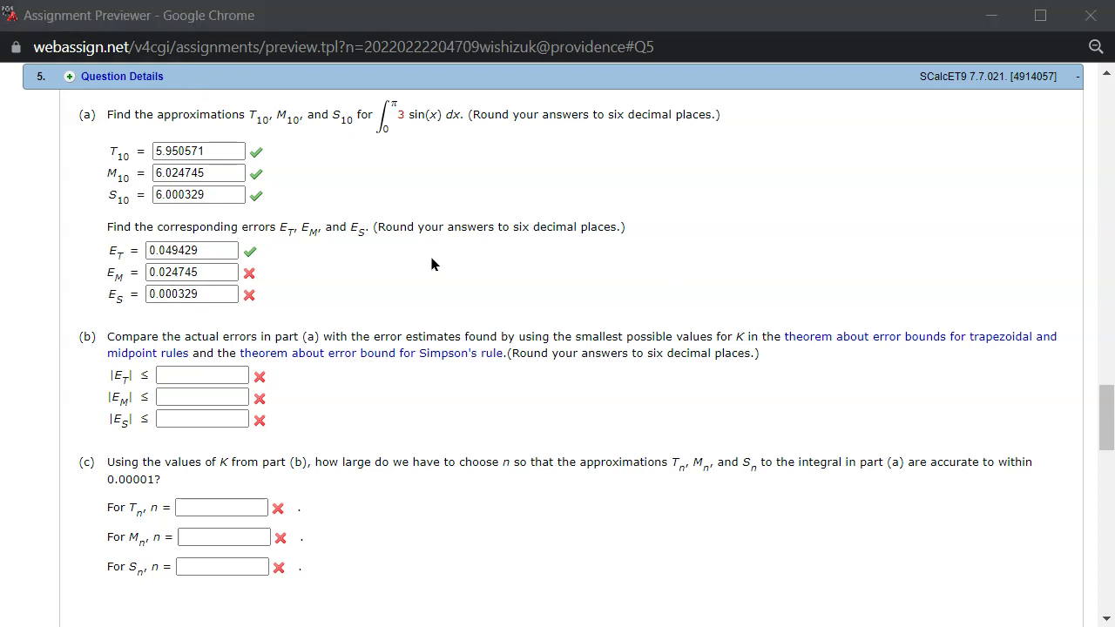
# Change E_M to -0.024745 and E_S to -0.000329, then submit both answers.
pyautogui.click(222, 294)
pyautogui.click(330, 304)
pyautogui.click(191, 199)
pyautogui.click(145, 272)
pyautogui.write('-')
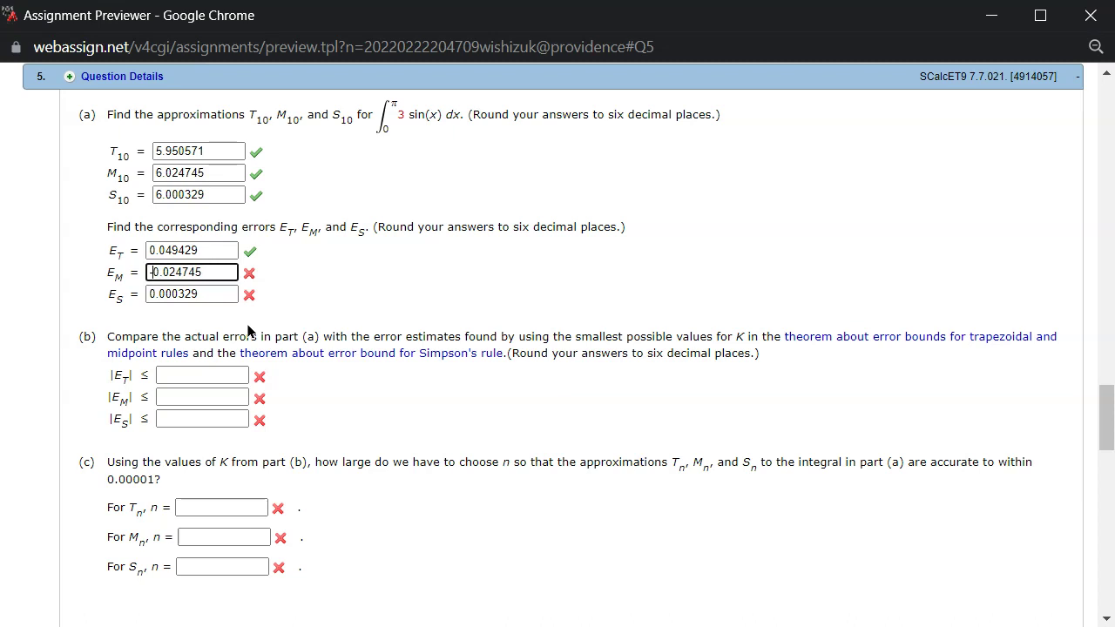
pyautogui.click(146, 293)
pyautogui.write('-')
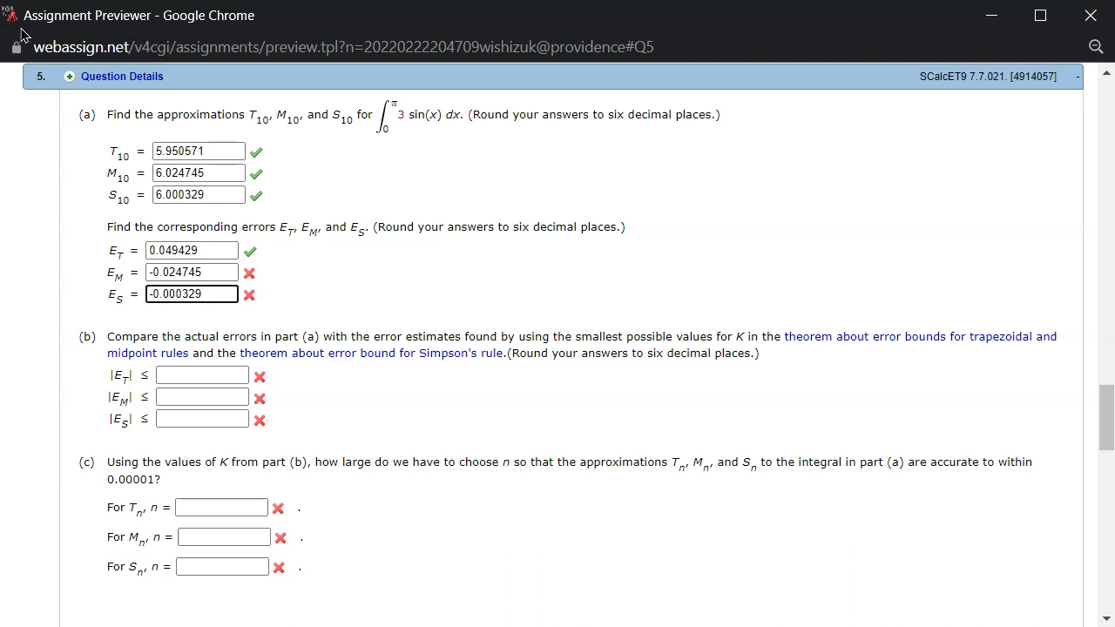
pyautogui.press('Return')
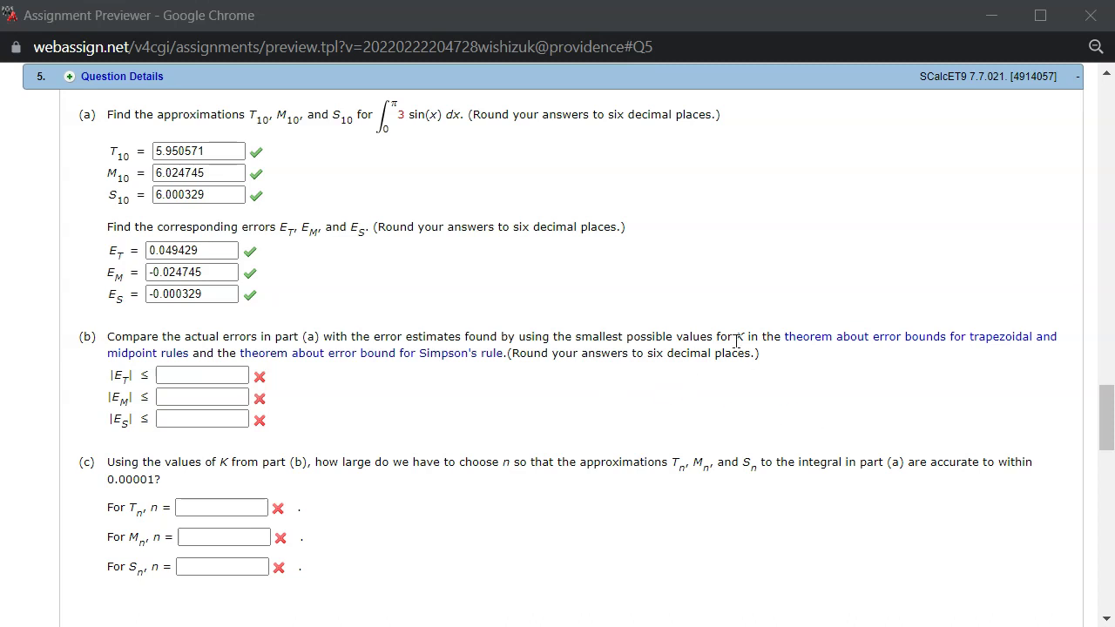
pyautogui.click(830, 345)
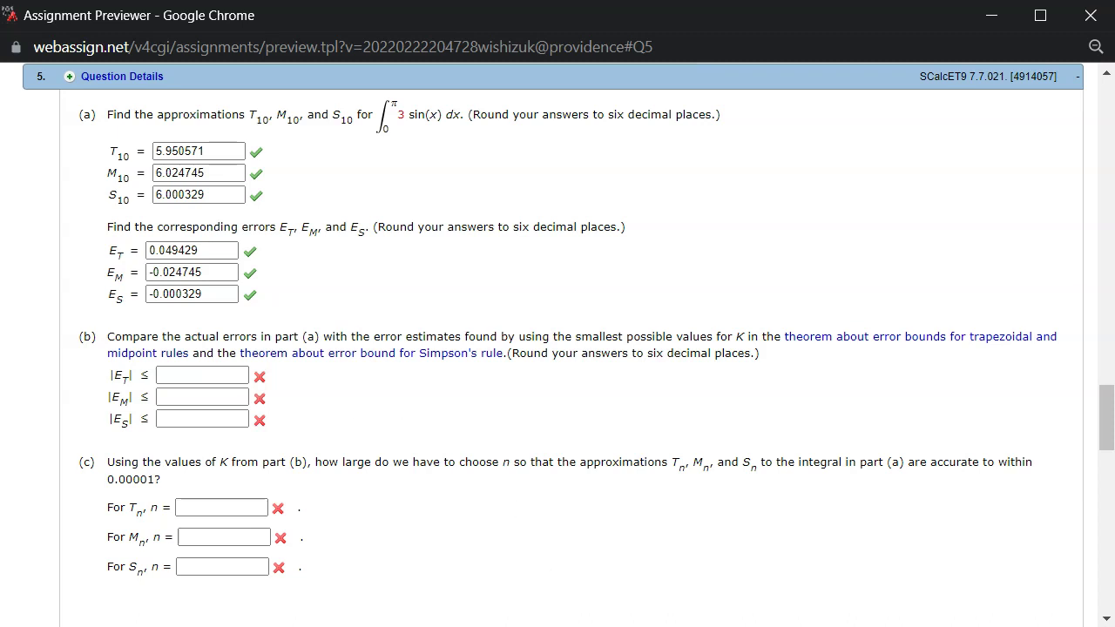
pyautogui.hotkey('alt', 'Tab')
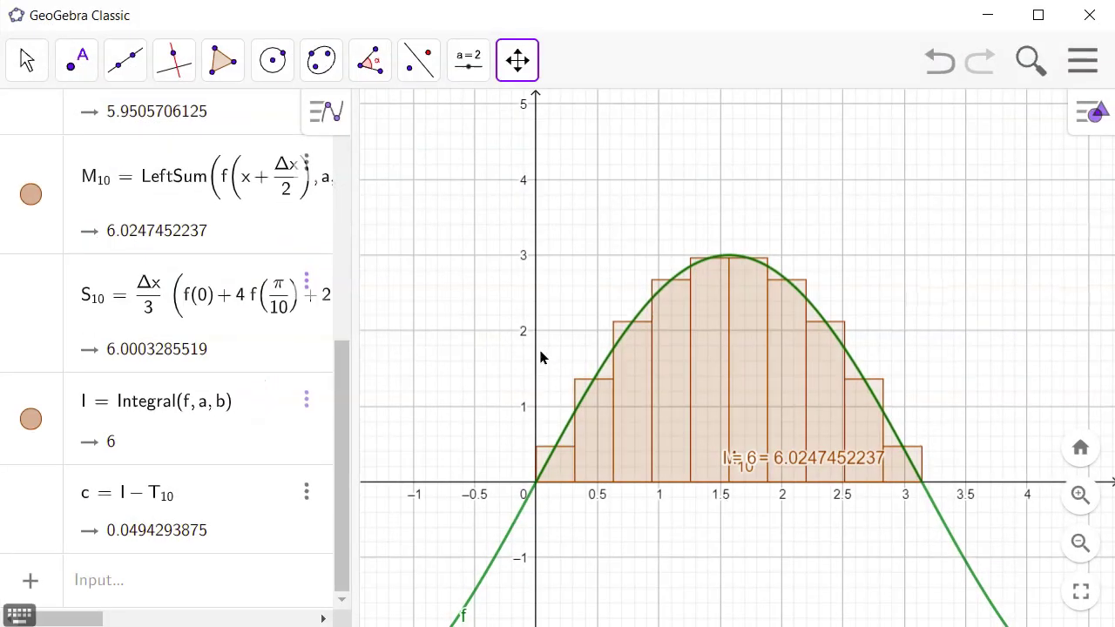
pyautogui.click(141, 579)
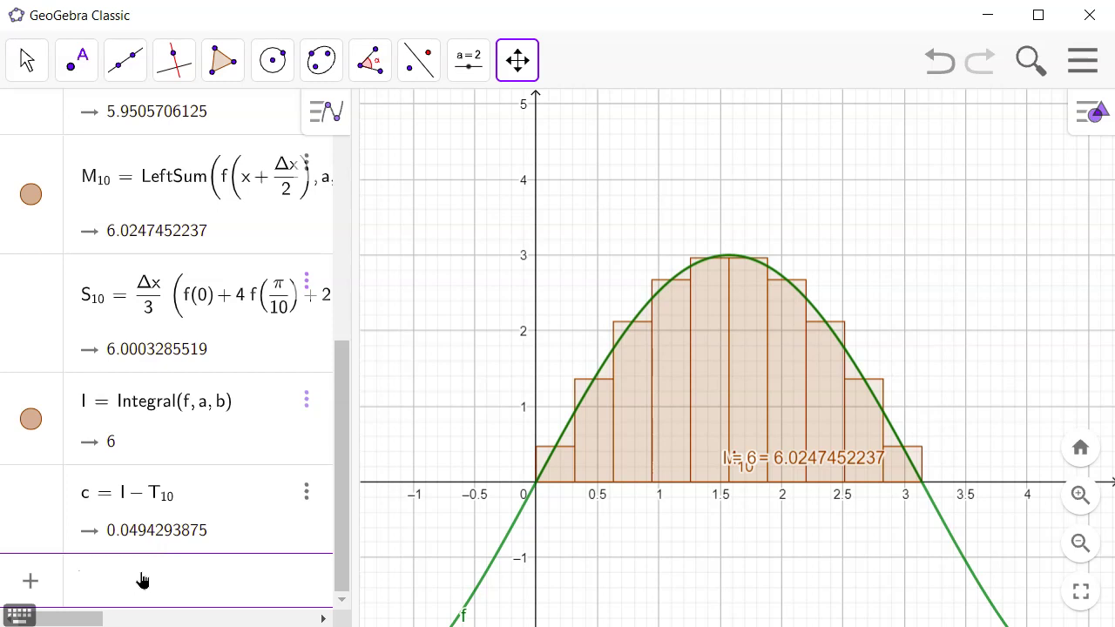
pyautogui.write('K()')
pyautogui.press('Left')
pyautogui.write('b-a')
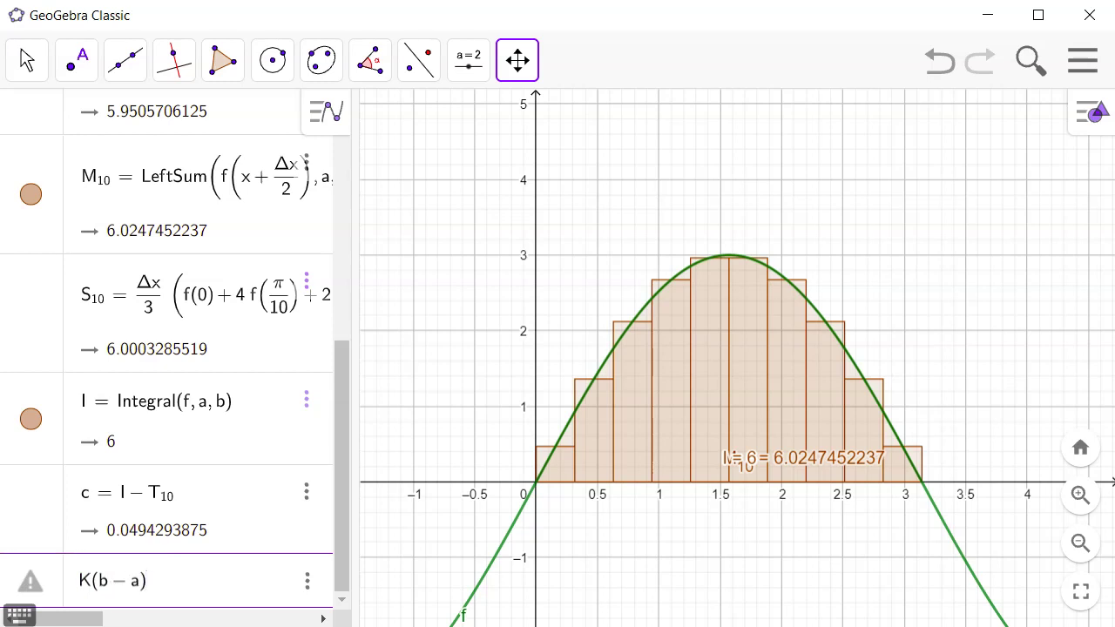
pyautogui.write('3')
pyautogui.press('Right')
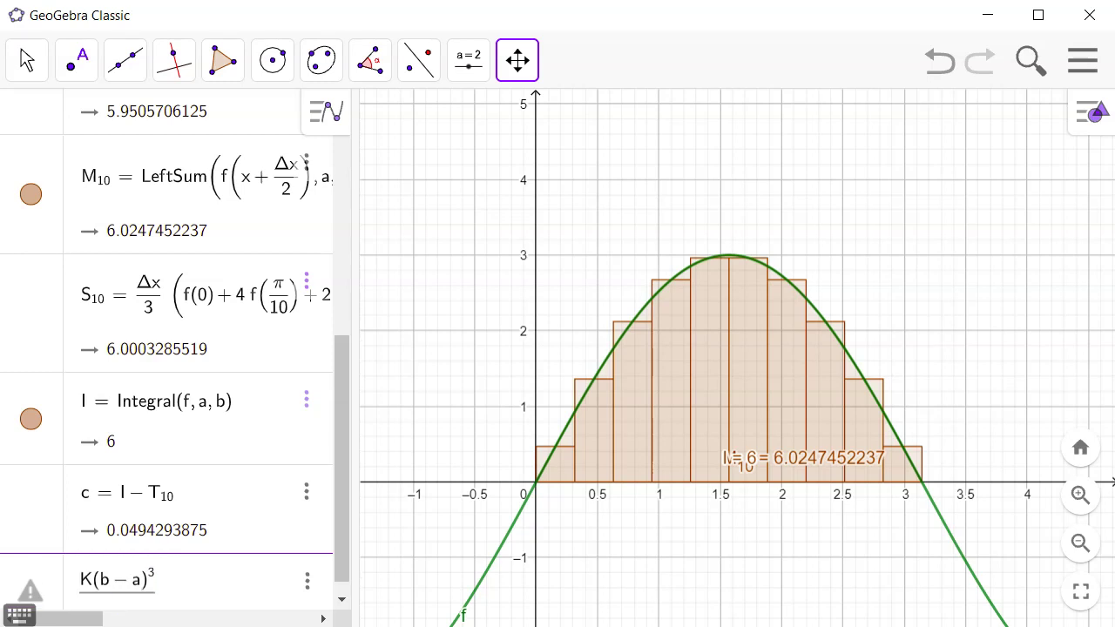
pyautogui.write('12n^2')
pyautogui.scroll(-1, 191, 530)
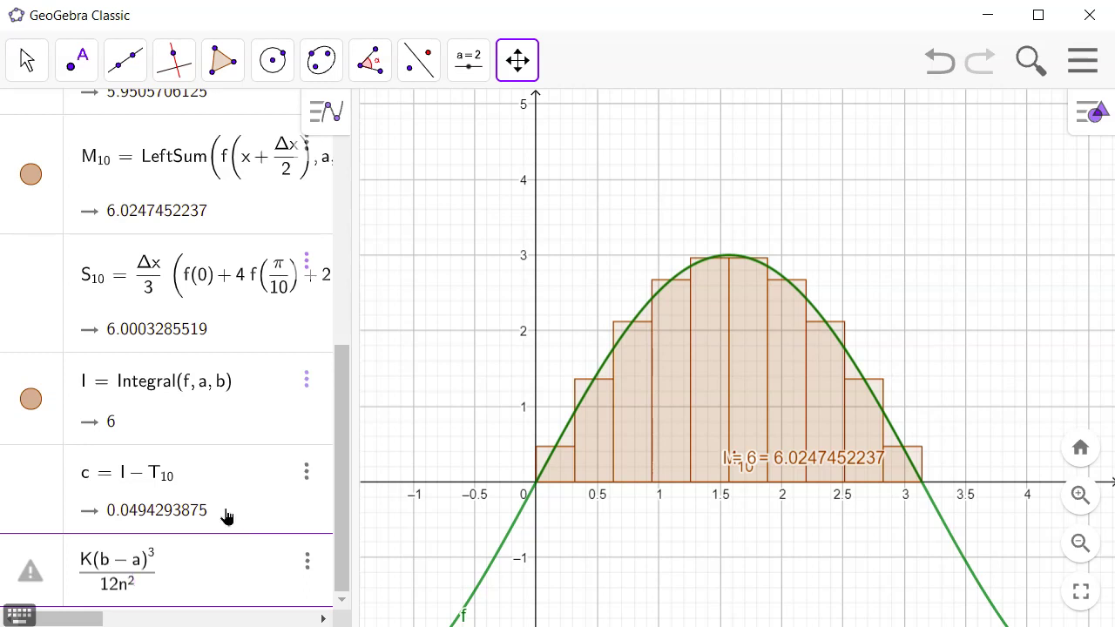
pyautogui.scroll(3, 336, 398)
pyautogui.scroll(-3, 336, 398)
pyautogui.press('BackSpace')
pyautogui.press('BackSpace')
pyautogui.press('BackSpace')
pyautogui.press('BackSpace')
pyautogui.press('BackSpace')
pyautogui.press('BackSpace')
pyautogui.press('BackSpace')
pyautogui.press('BackSpace')
pyautogui.press('BackSpace')
pyautogui.press('BackSpace')
pyautogui.press('BackSpace')
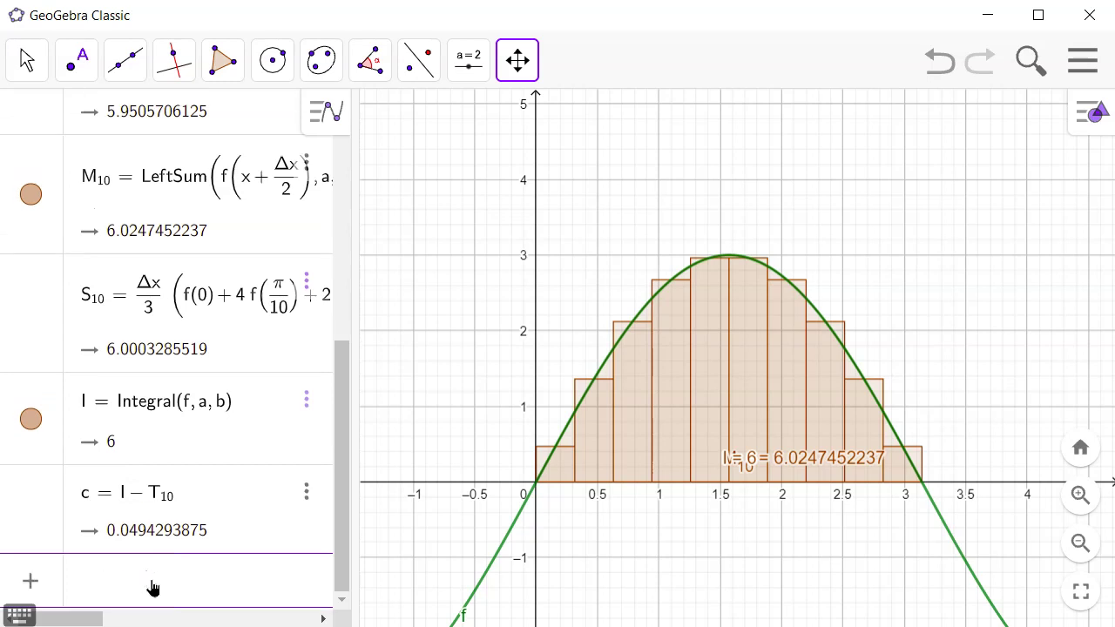
# Define g(x) = |f''(x)|, plotting |−3 sin(x)|, and type K = 3 as the next entry.
pyautogui.write('K=')
pyautogui.press('BackSpace')
pyautogui.press('BackSpace')
pyautogui.write('f')
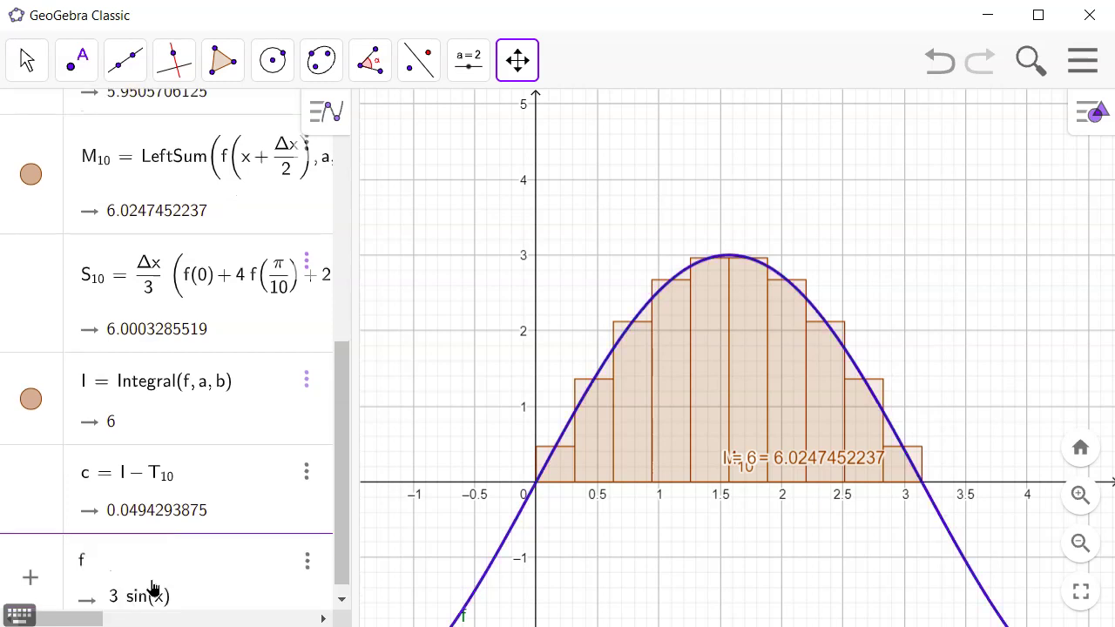
pyautogui.write("''")
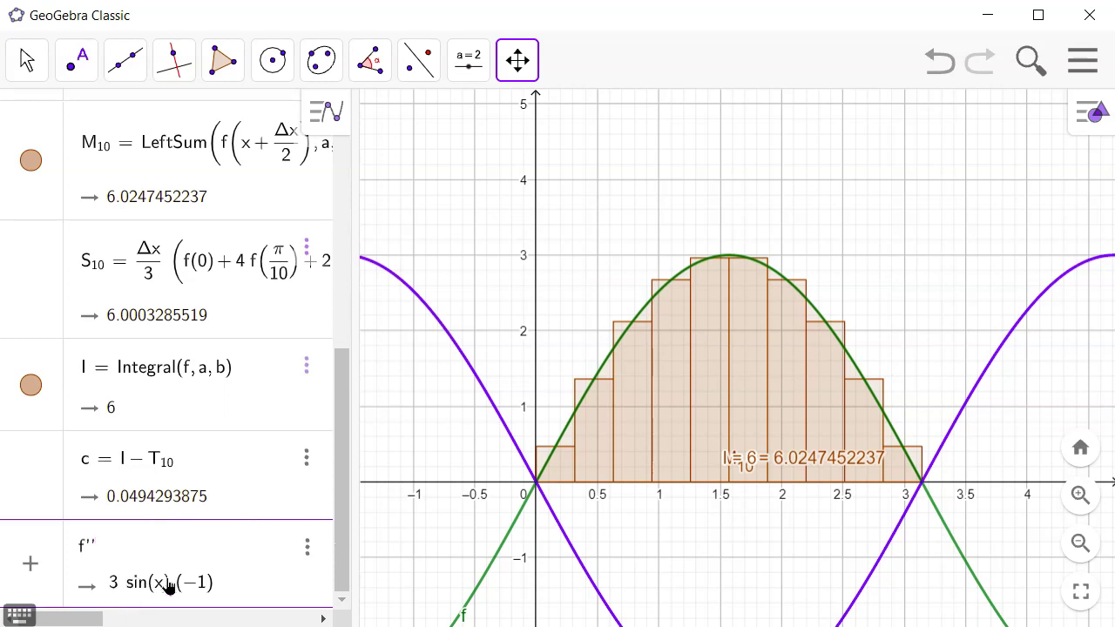
pyautogui.scroll(-2, 627, 481)
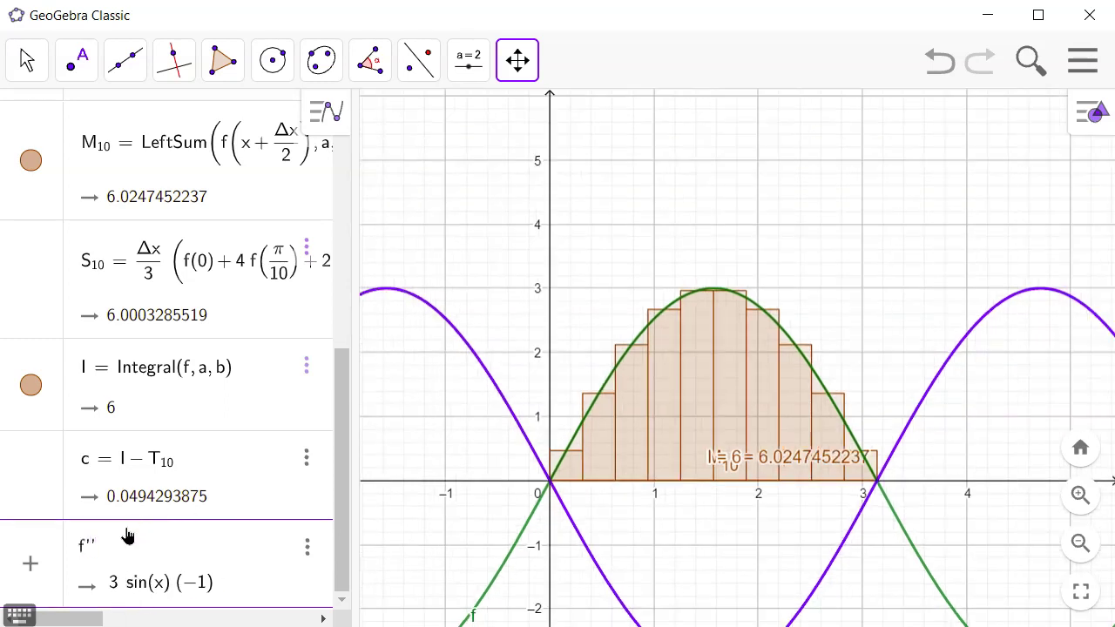
pyautogui.write('||')
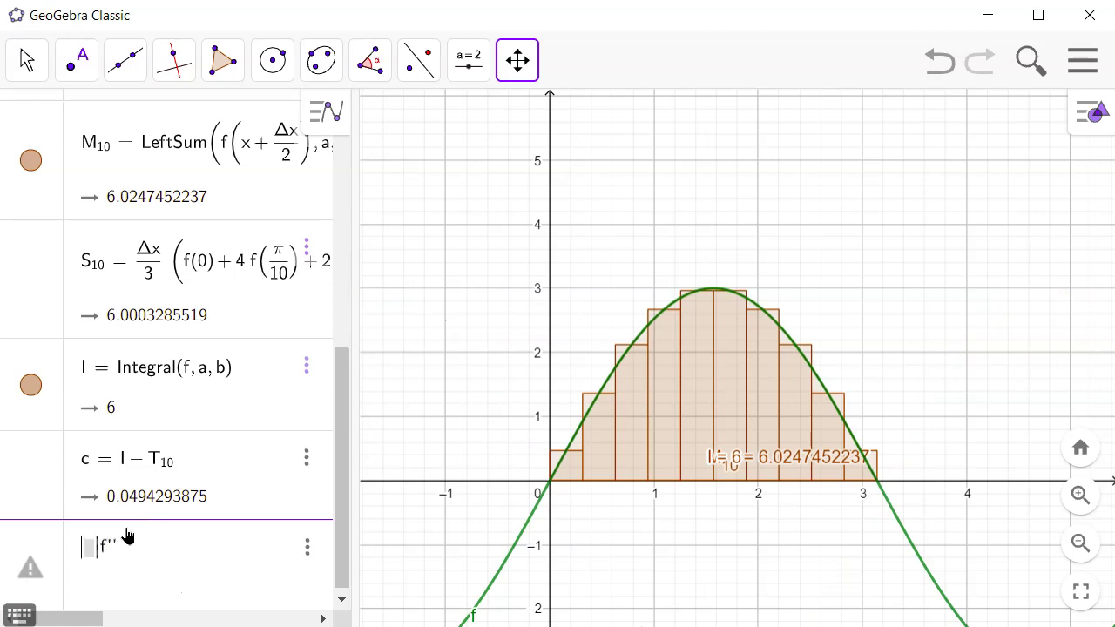
pyautogui.press('BackSpace')
pyautogui.press('BackSpace')
pyautogui.press('BackSpace')
pyautogui.write("f''")
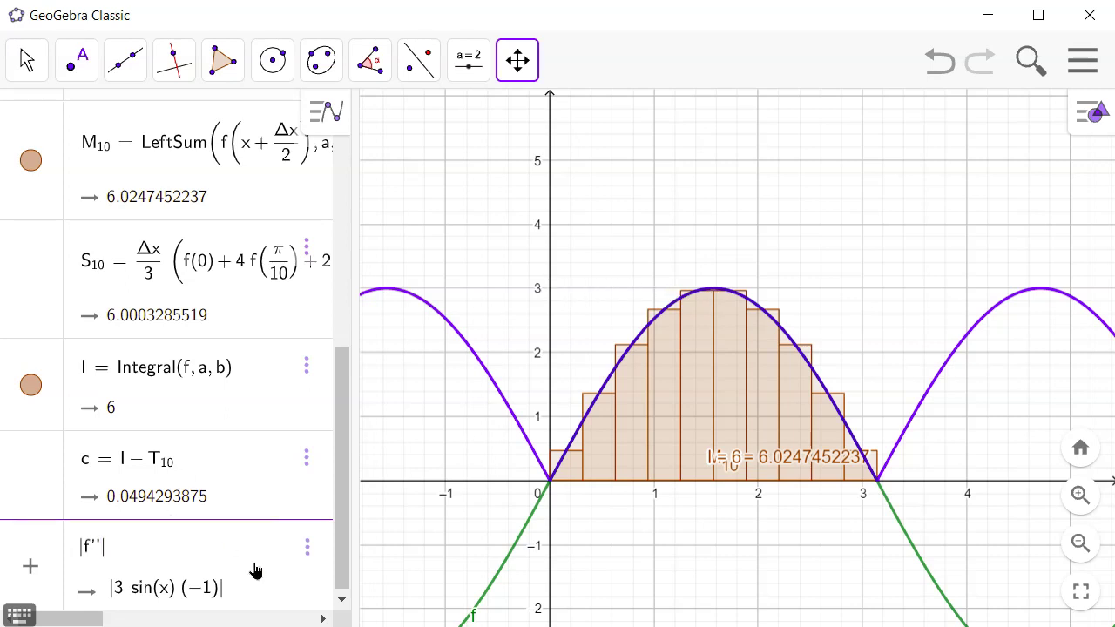
pyautogui.scroll(-1, 256, 571)
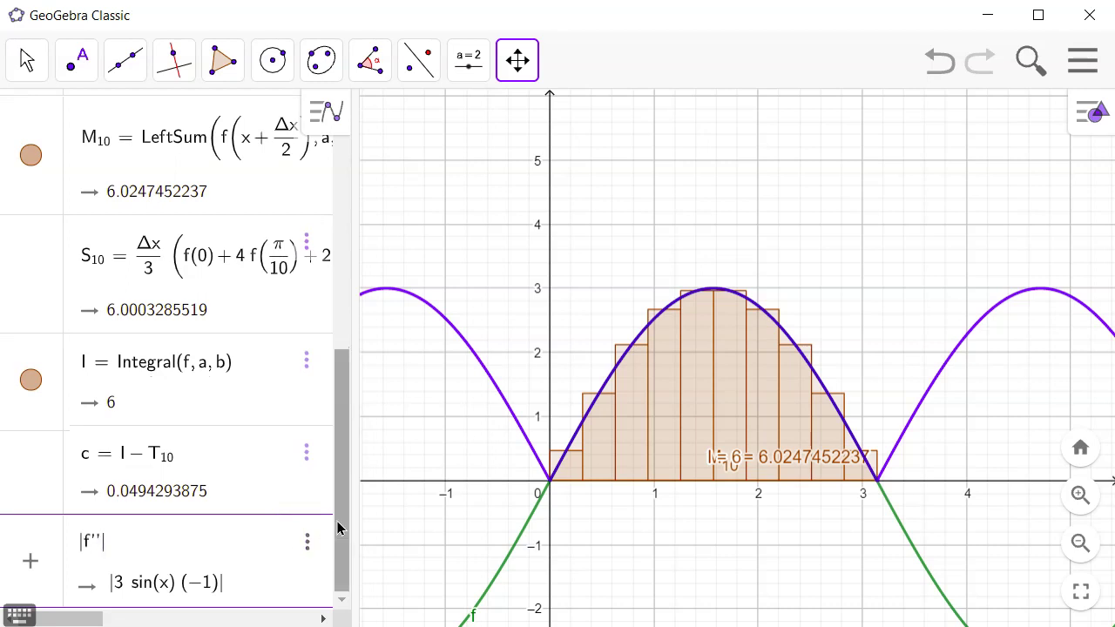
pyautogui.press('Return')
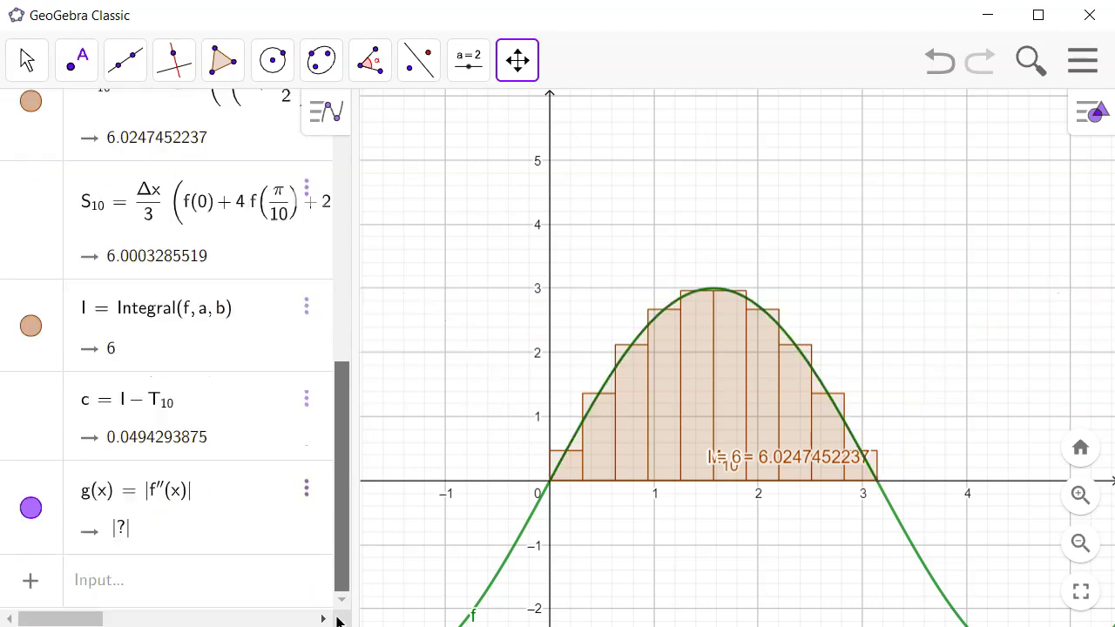
pyautogui.click(137, 581)
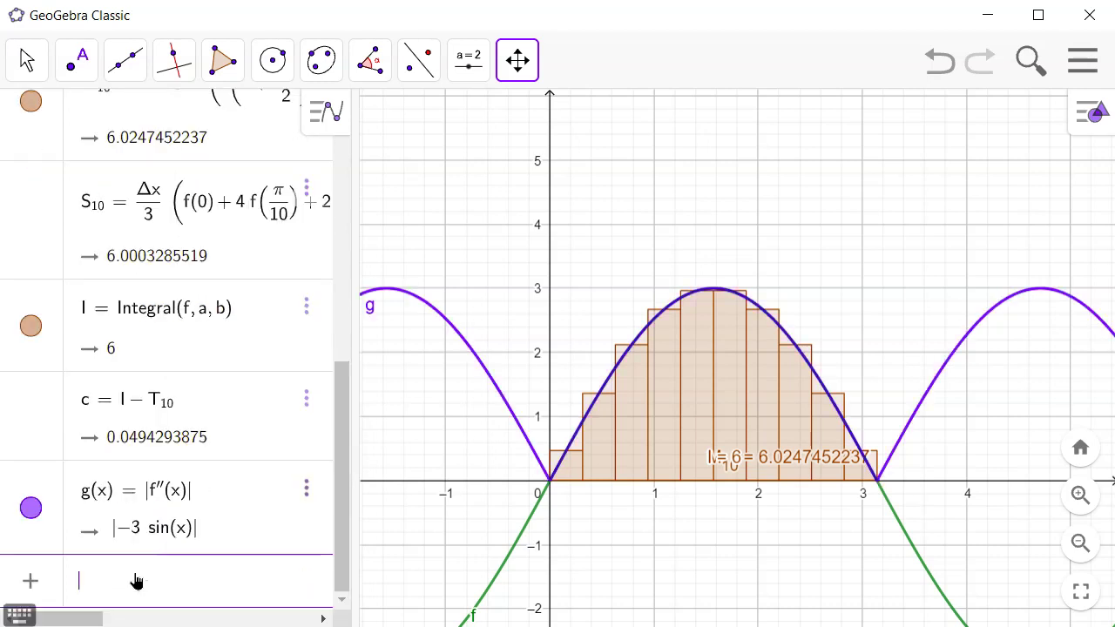
pyautogui.write('K = 3')
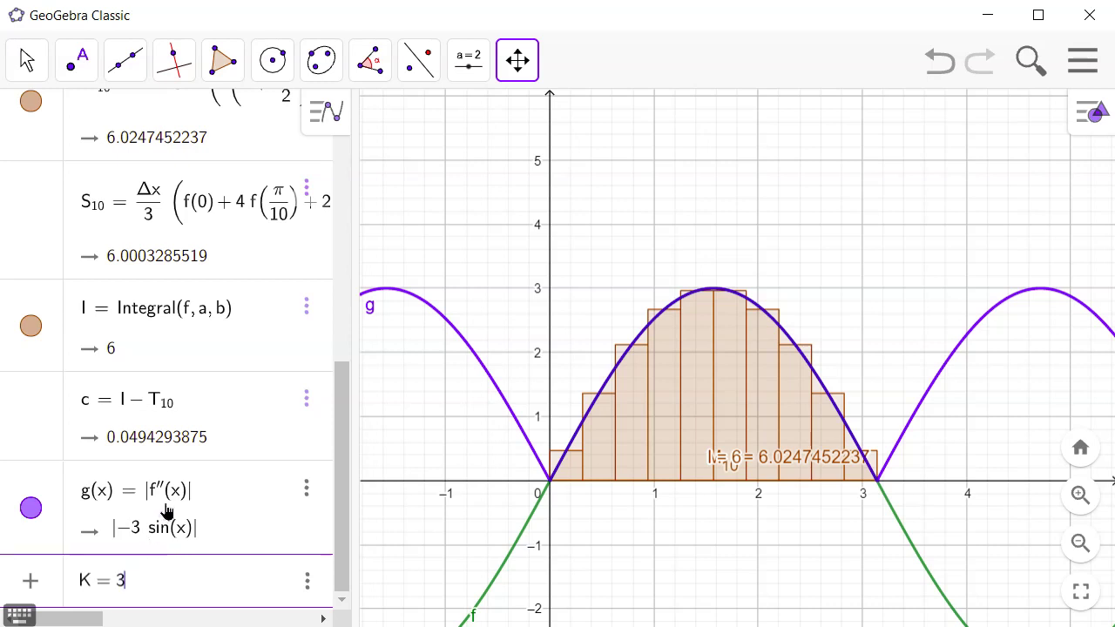
# Create K = 3 and compute the trapezoid bound K(b−a)^3/(12n^2) = 0.0775156917.
pyautogui.press('Return')
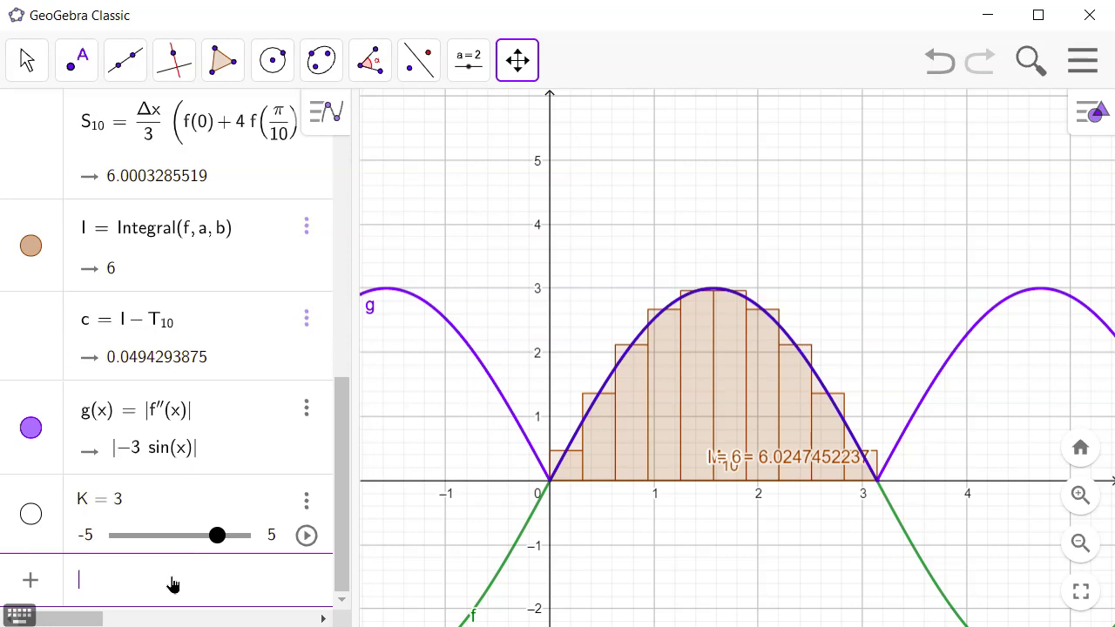
pyautogui.write('K(')
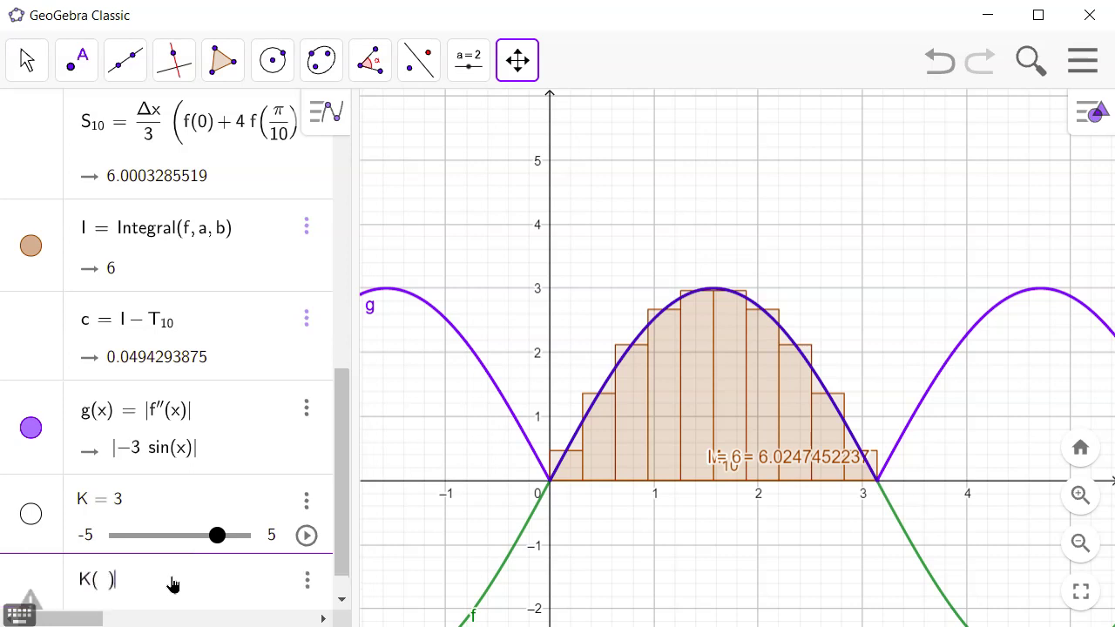
pyautogui.write('b-a)^3')
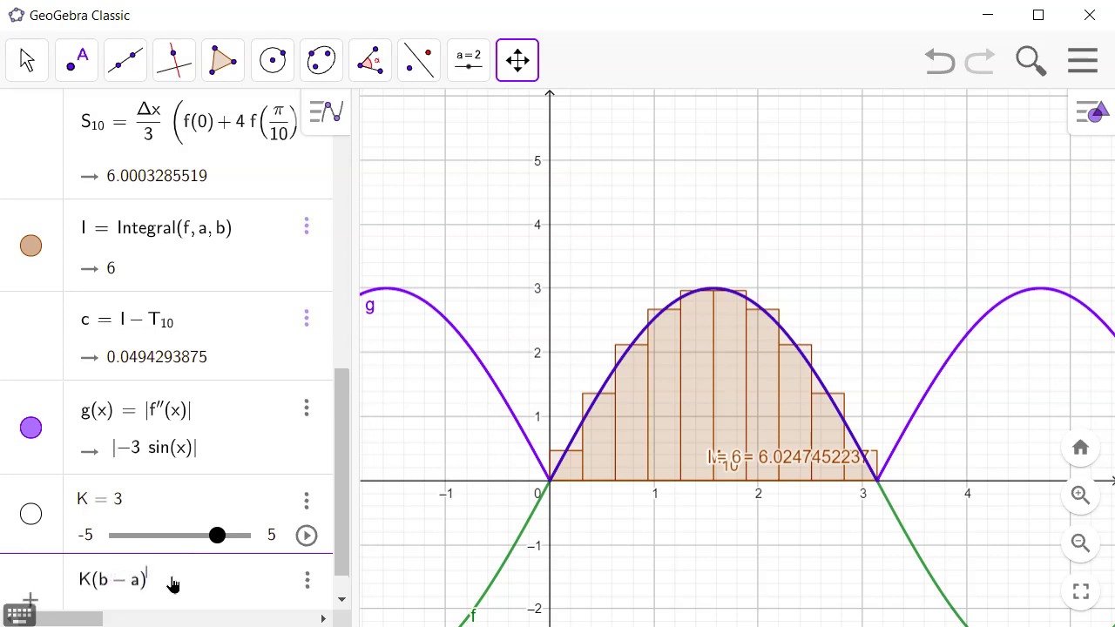
pyautogui.write('/')
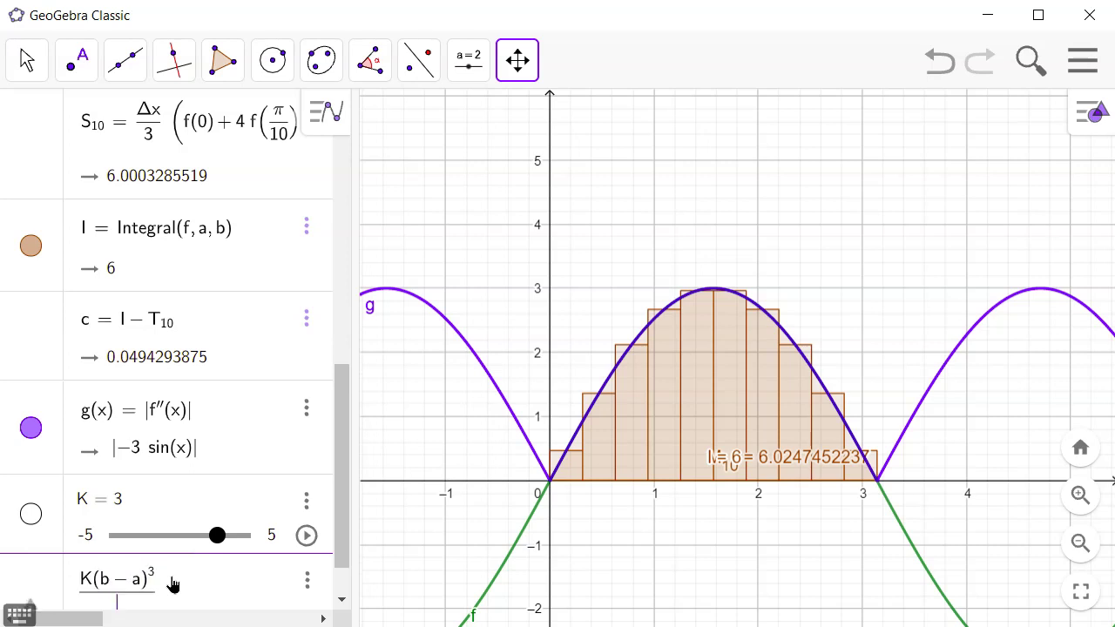
pyautogui.write('12n^2')
pyautogui.press('Return')
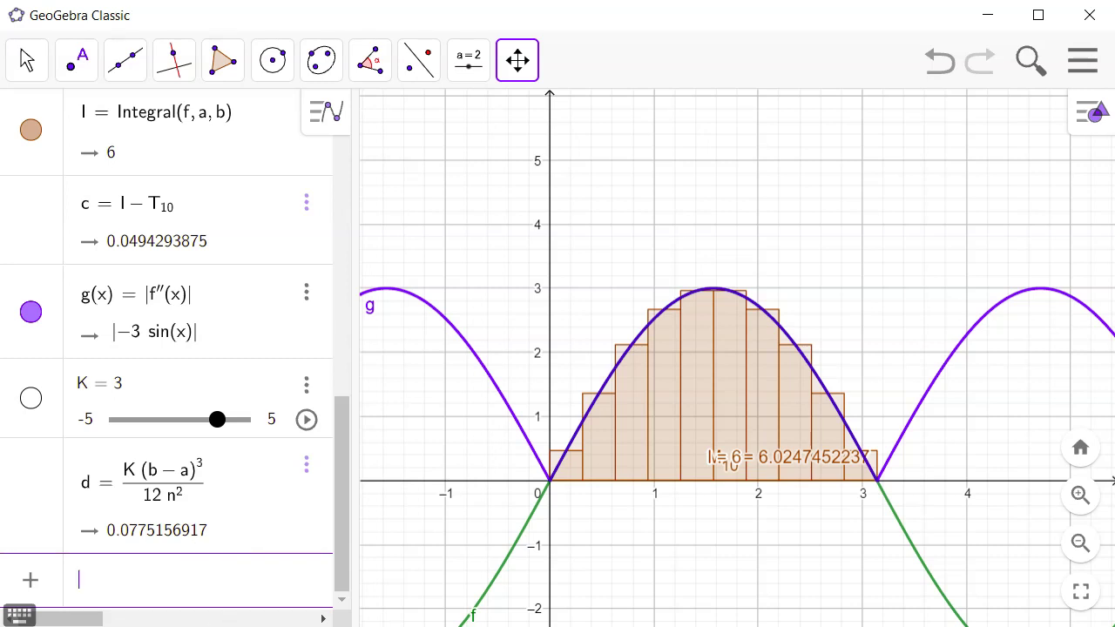
pyautogui.click(989, 16)
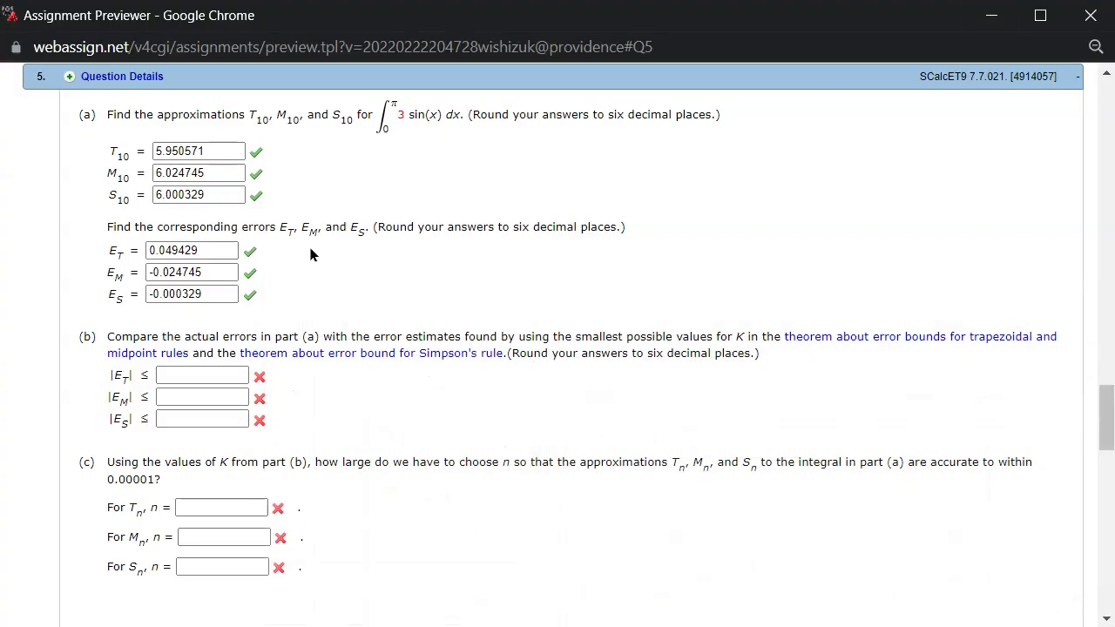
# Enter 0.077516 as the |E_T| bound in WebAssign and submit it.
pyautogui.click(171, 375)
pyautogui.write('0.077516')
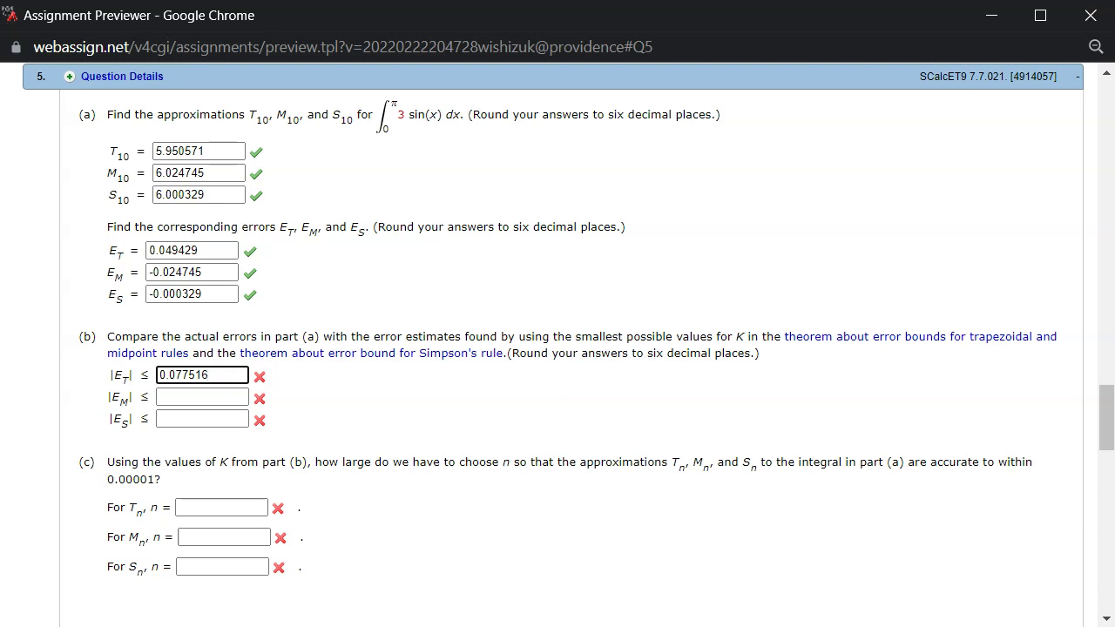
pyautogui.press('Return')
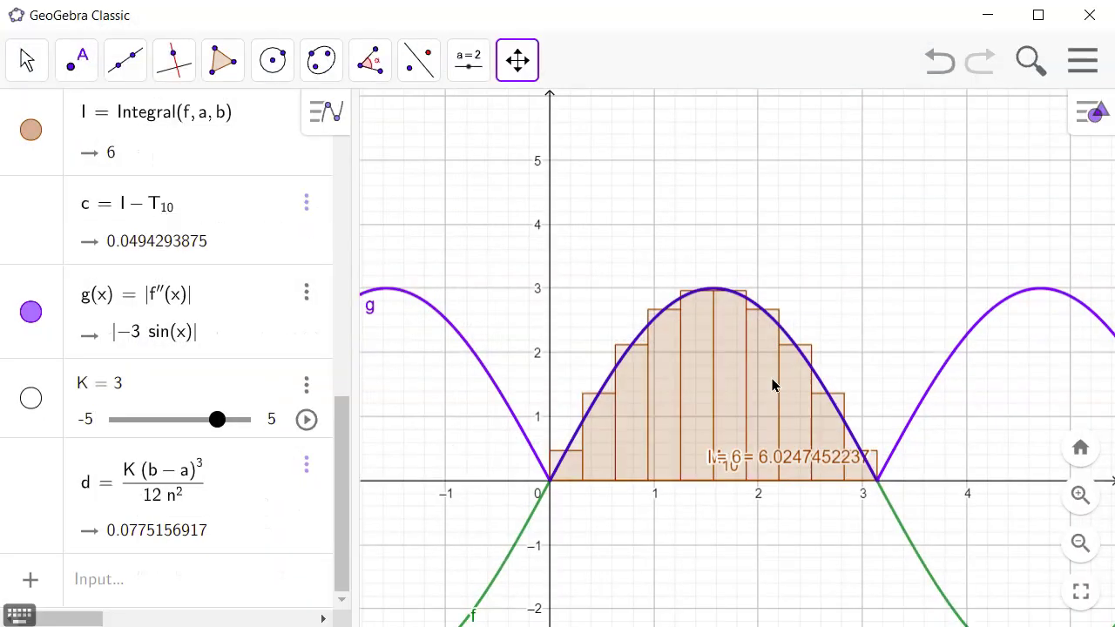
# Enter the midpoint error bound K(b−a)^3/(24n^2) as a new expression.
pyautogui.click(135, 573)
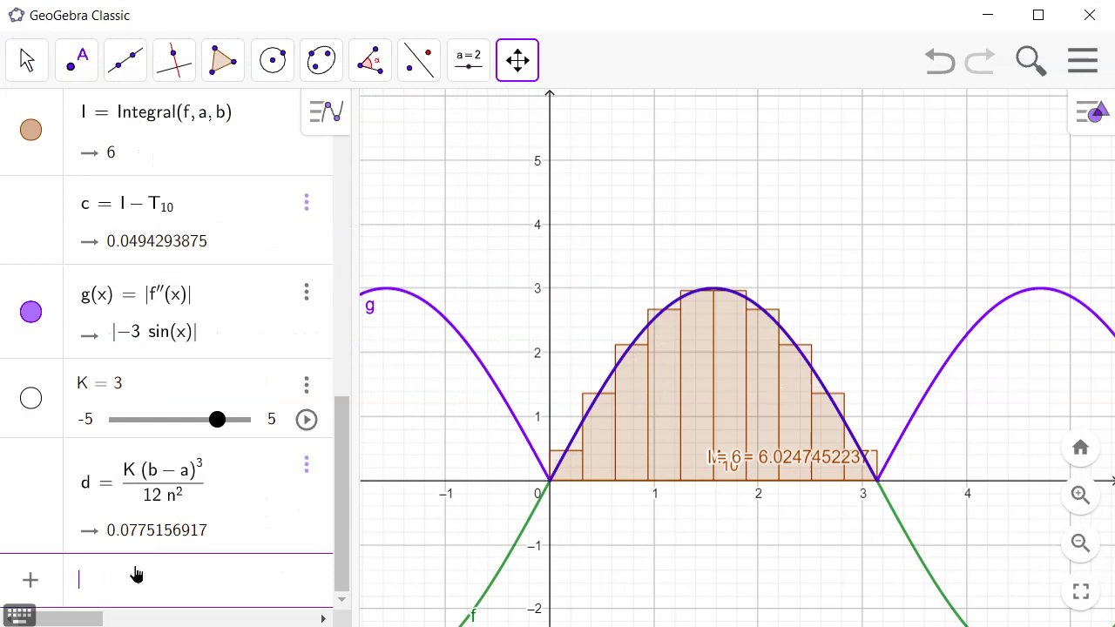
pyautogui.write('K(')
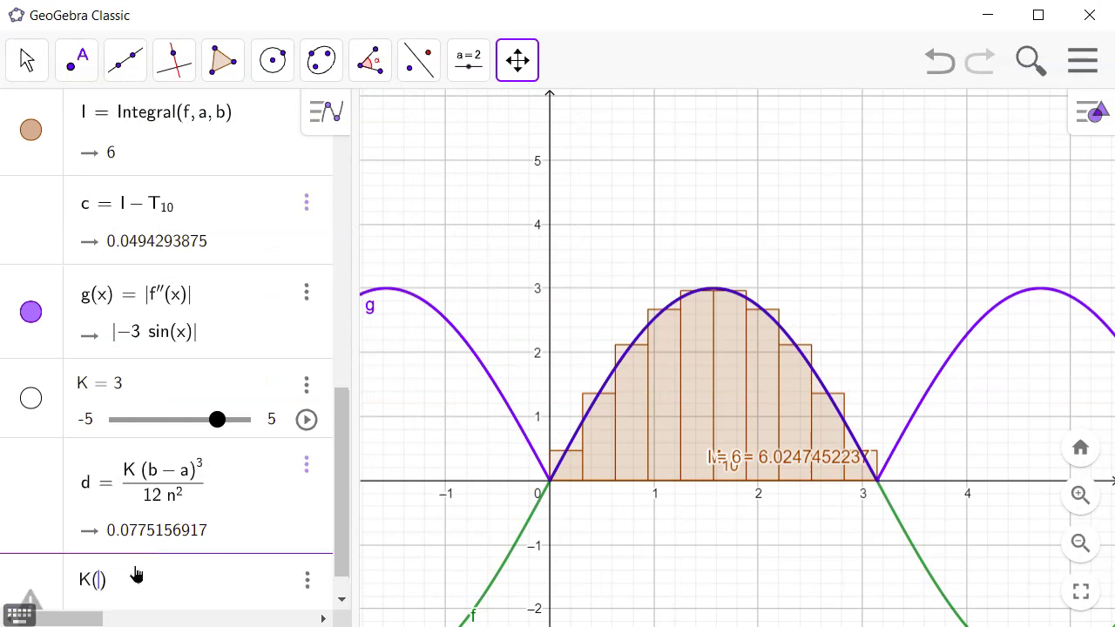
pyautogui.write('b-a)^3/24n^2')
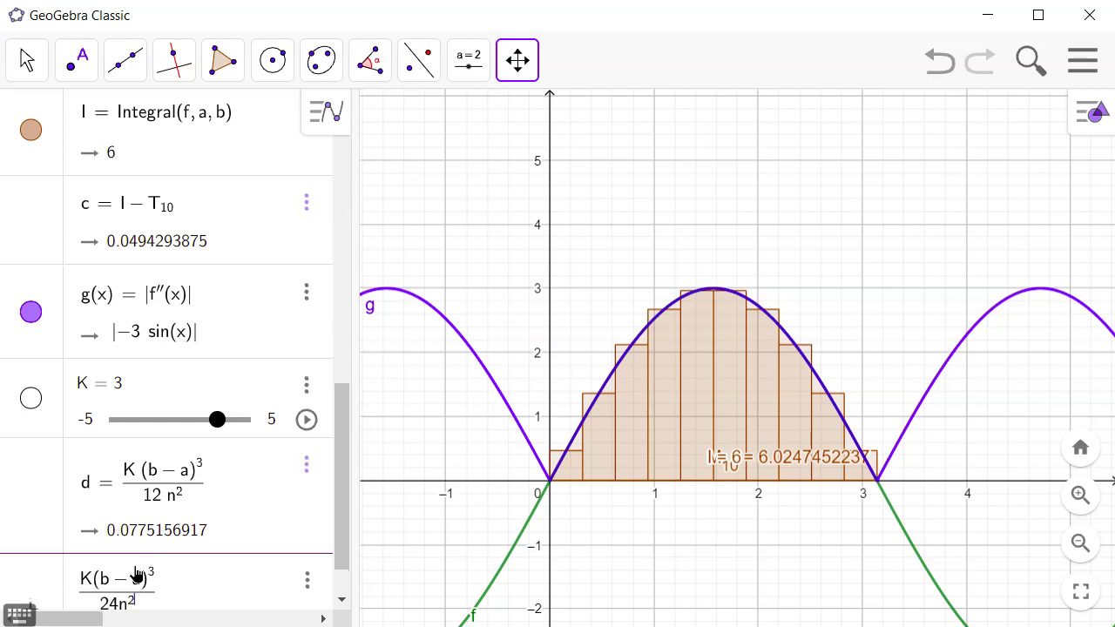
pyautogui.press('Return')
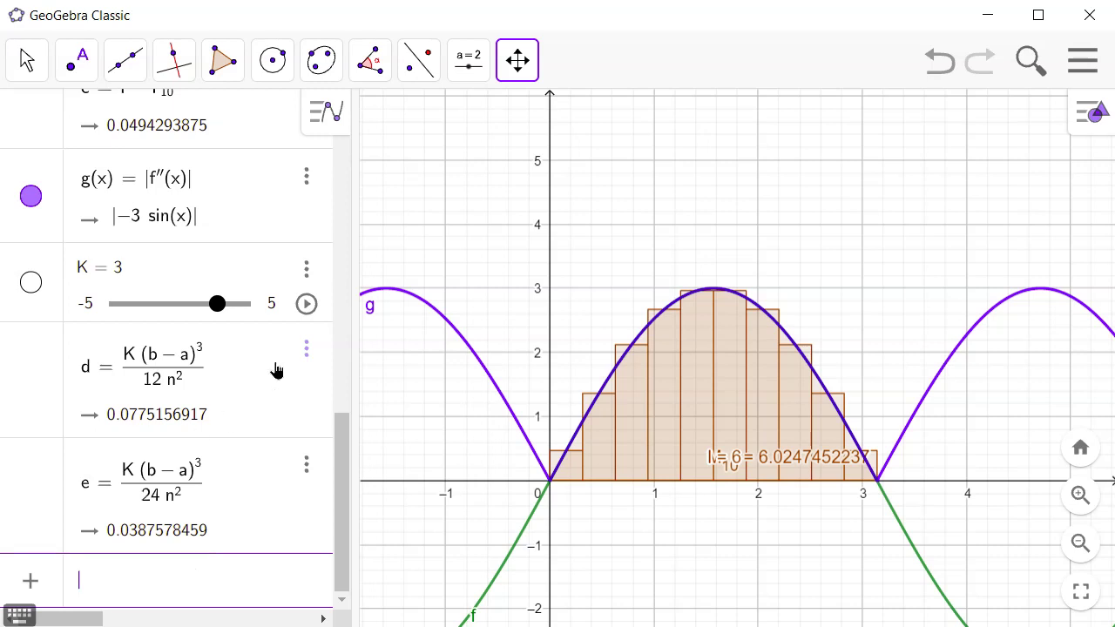
# Enter and submit 0.038758 as the part (b) midpoint bound |E_M| in WebAssign.
pyautogui.click(987, 15)
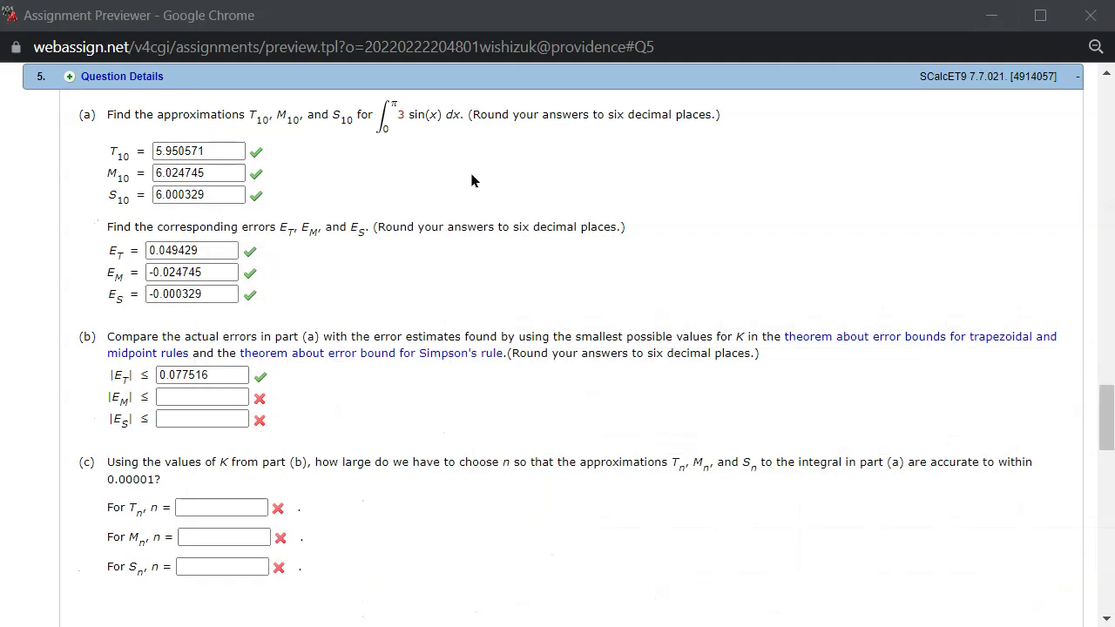
pyautogui.click(188, 397)
pyautogui.write('0')
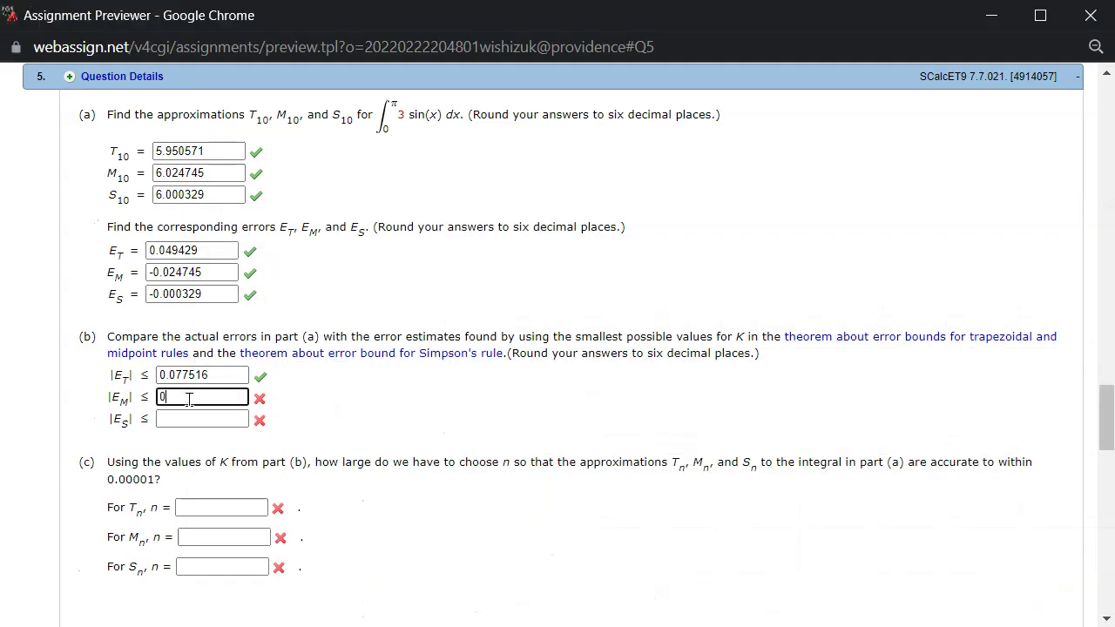
pyautogui.write('.038758')
pyautogui.press('Return')
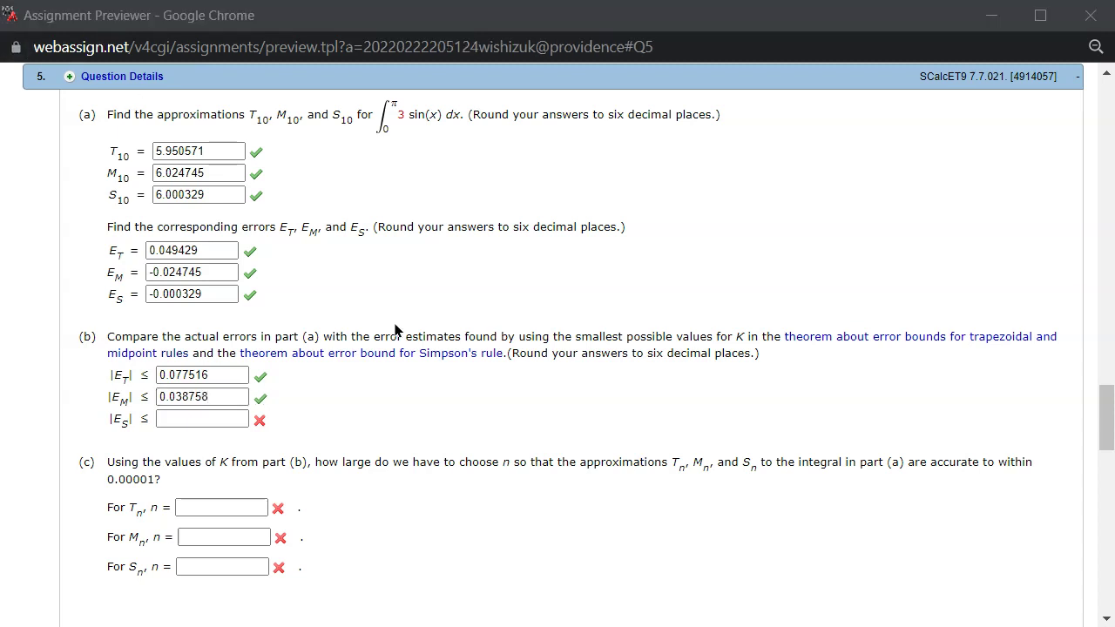
pyautogui.click(177, 417)
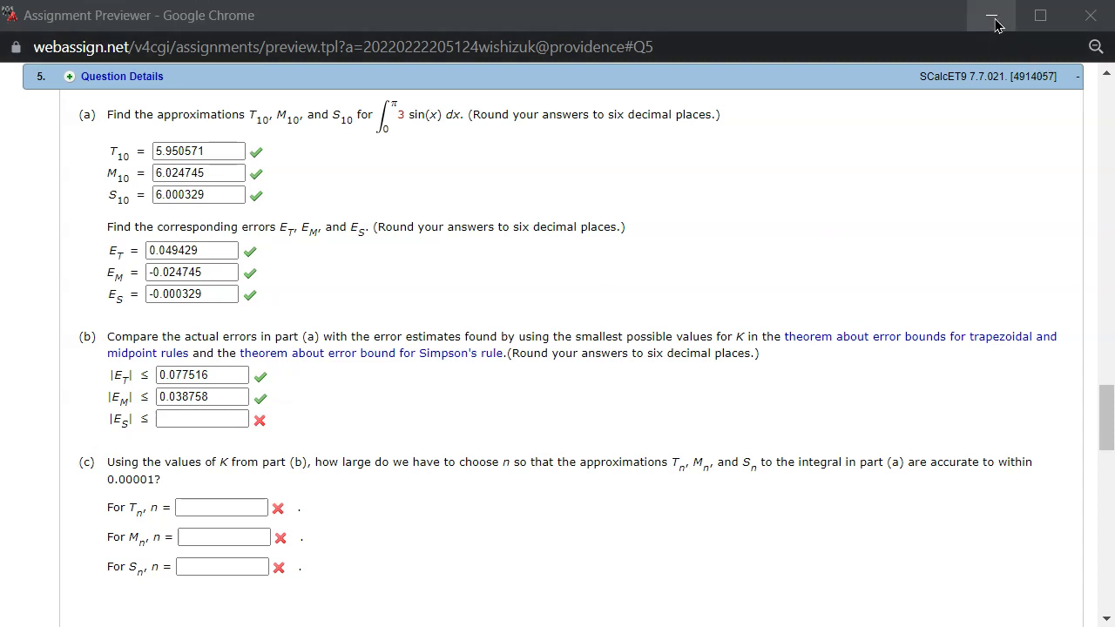
pyautogui.click(991, 16)
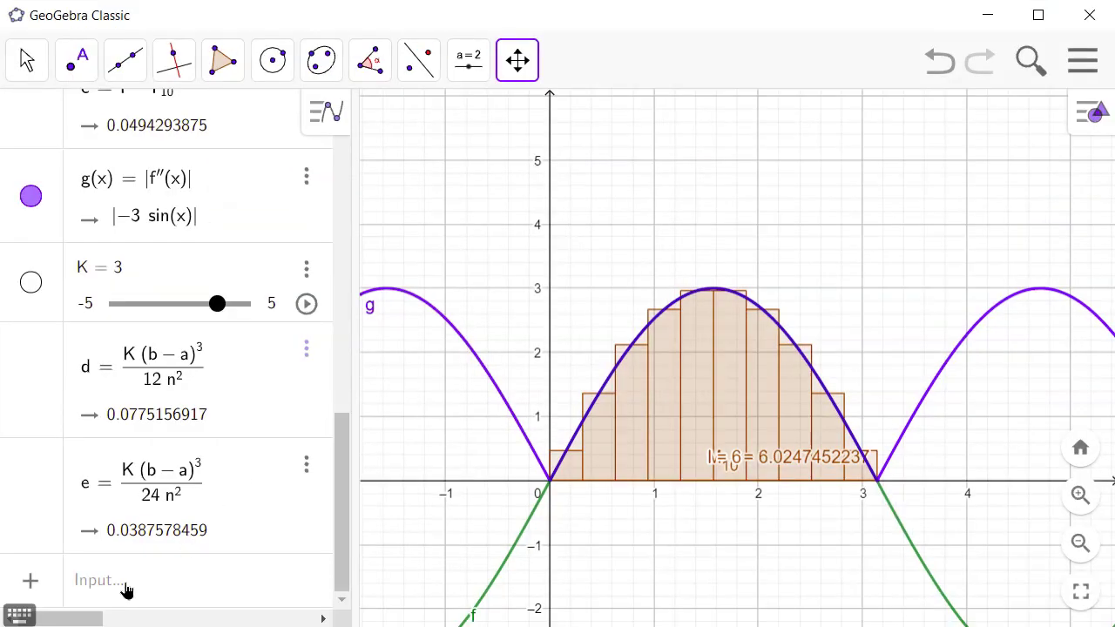
# Redefine g(x) from |f''(x)| to the fourth-derivative magnitude |f''''(x)|.
pyautogui.click(124, 582)
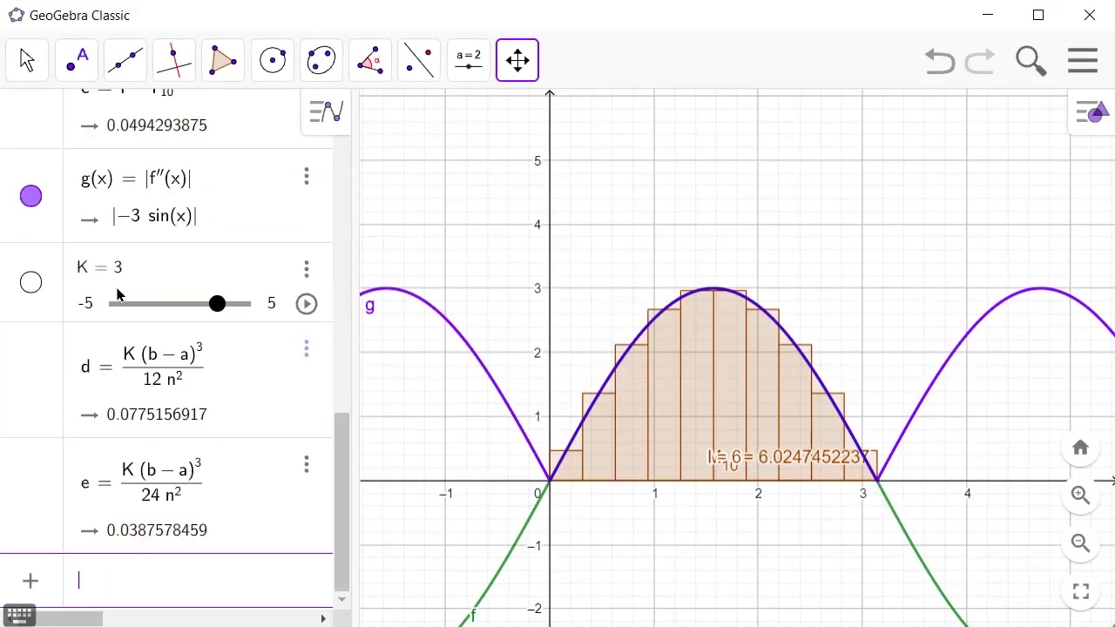
pyautogui.click(186, 199)
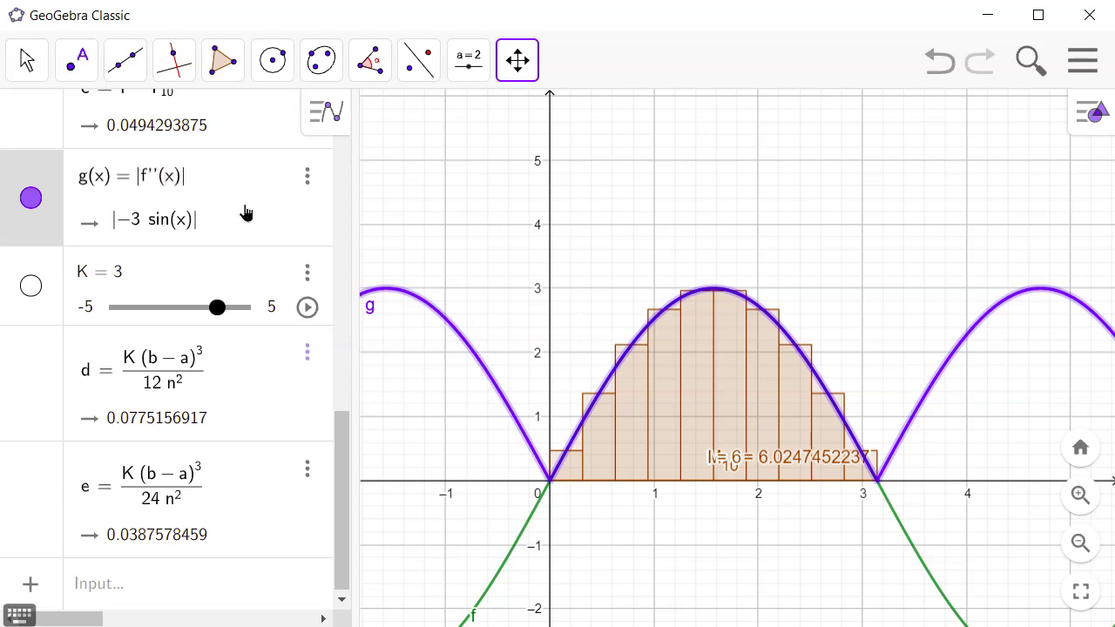
pyautogui.write("'")
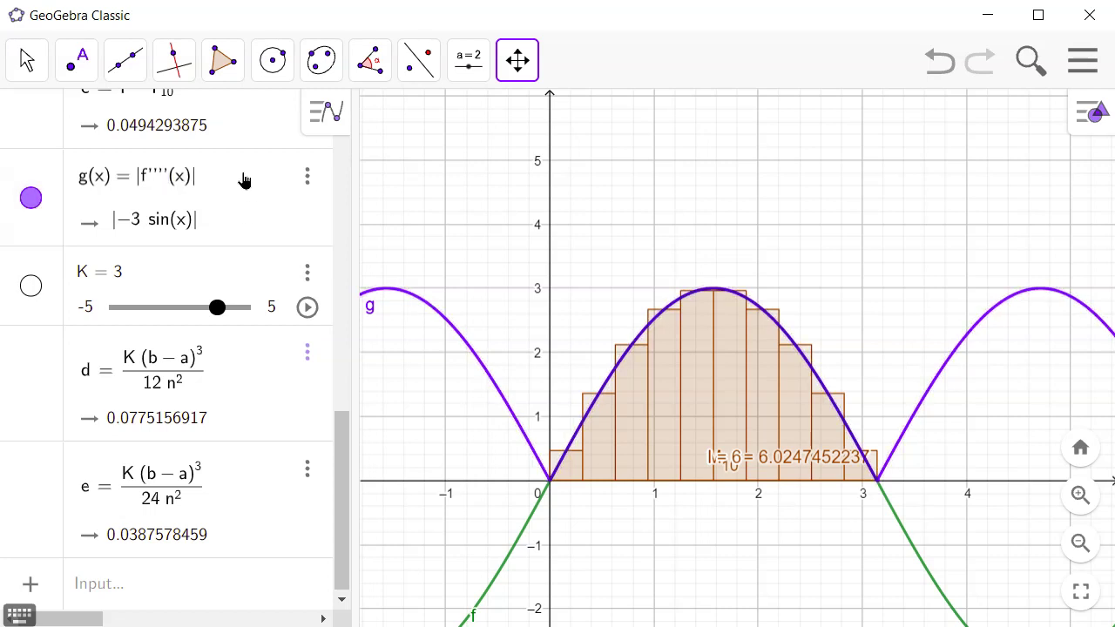
pyautogui.click(243, 178)
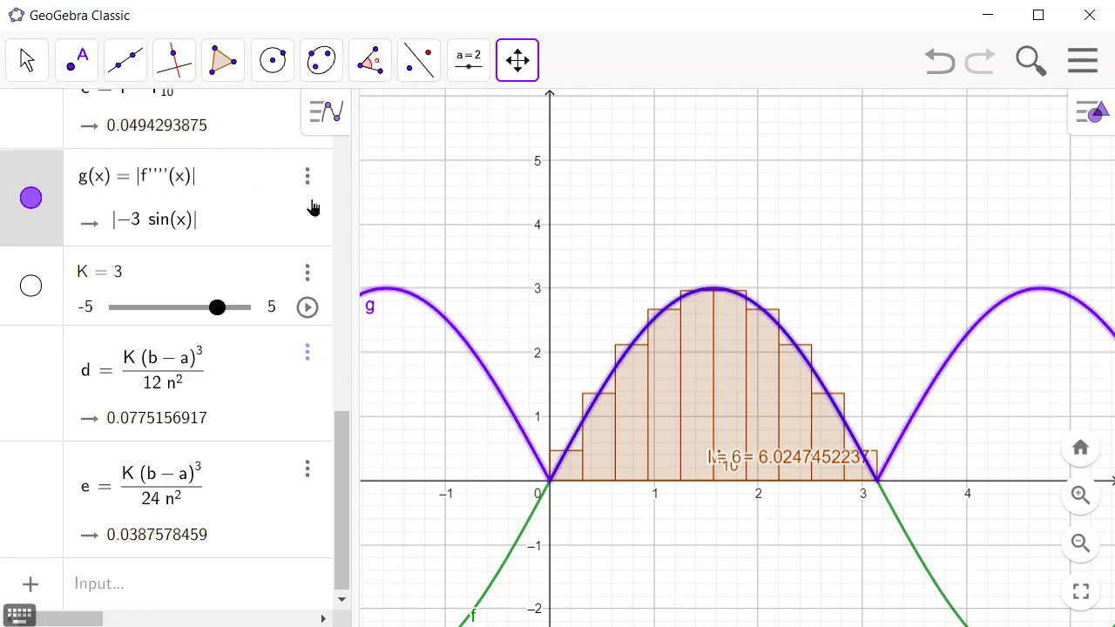
pyautogui.click(140, 270)
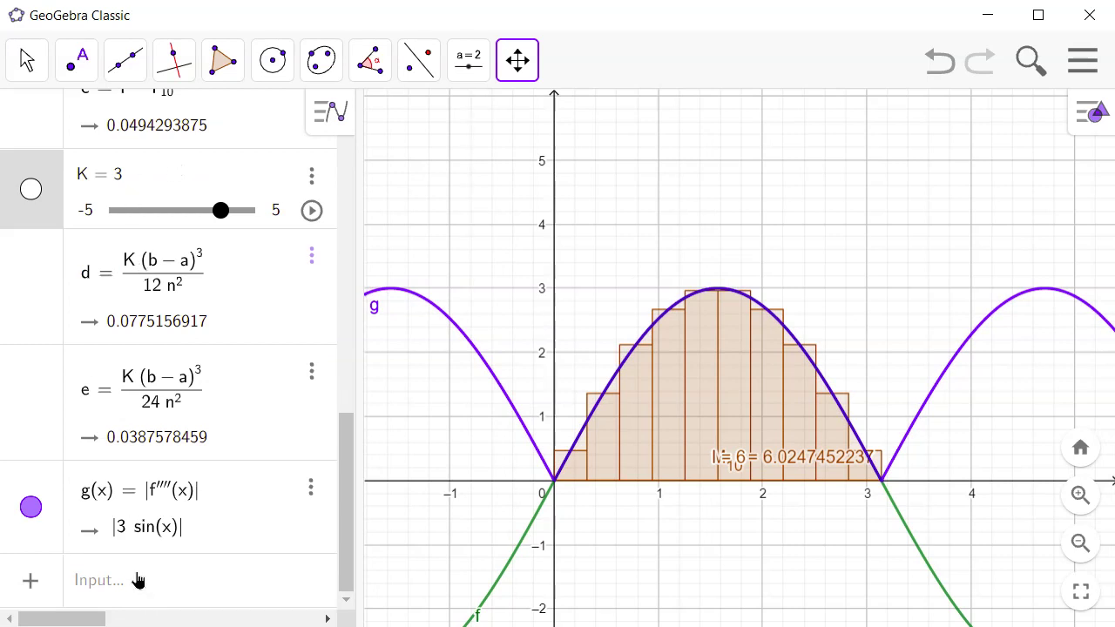
# Delete function g and its curve from the algebra view.
pyautogui.click(210, 529)
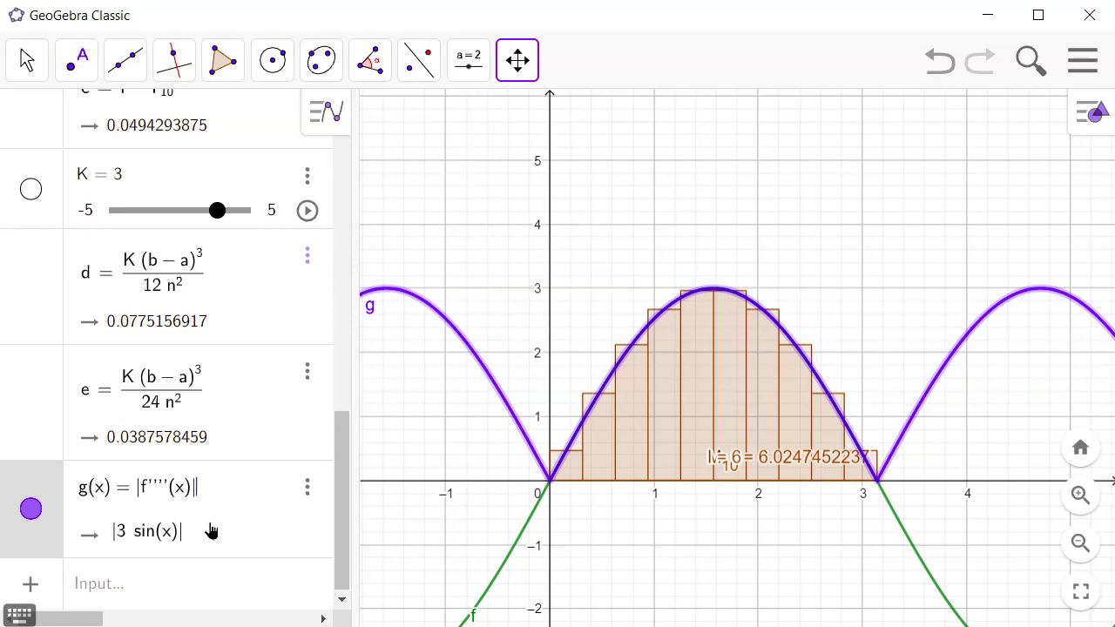
pyautogui.press('Return')
pyautogui.rightClick(210, 529)
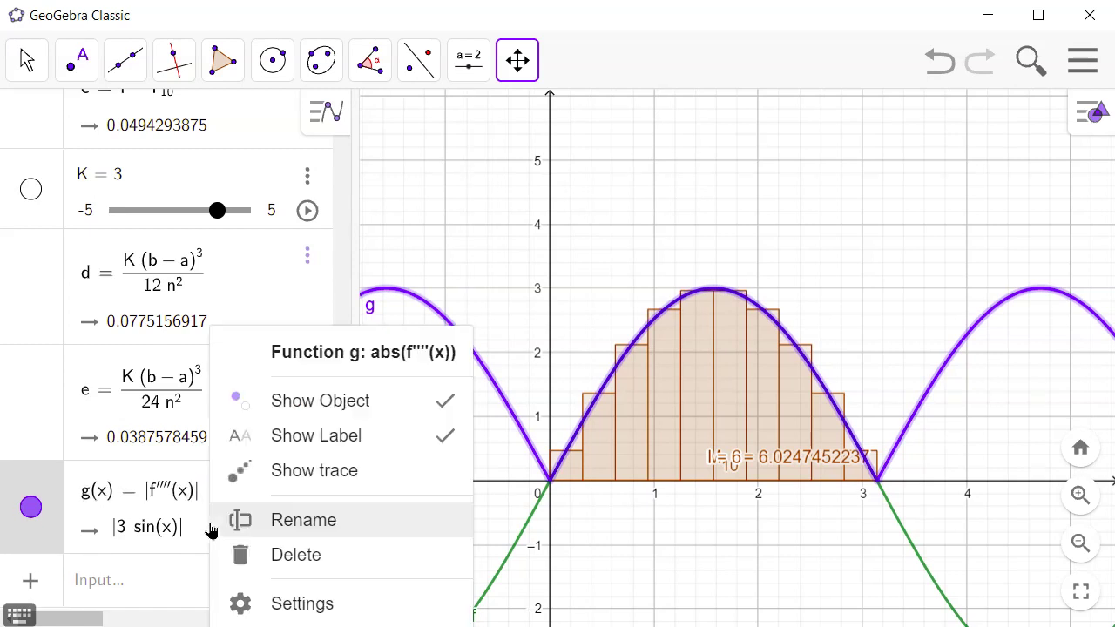
pyautogui.click(291, 570)
pyautogui.click(117, 593)
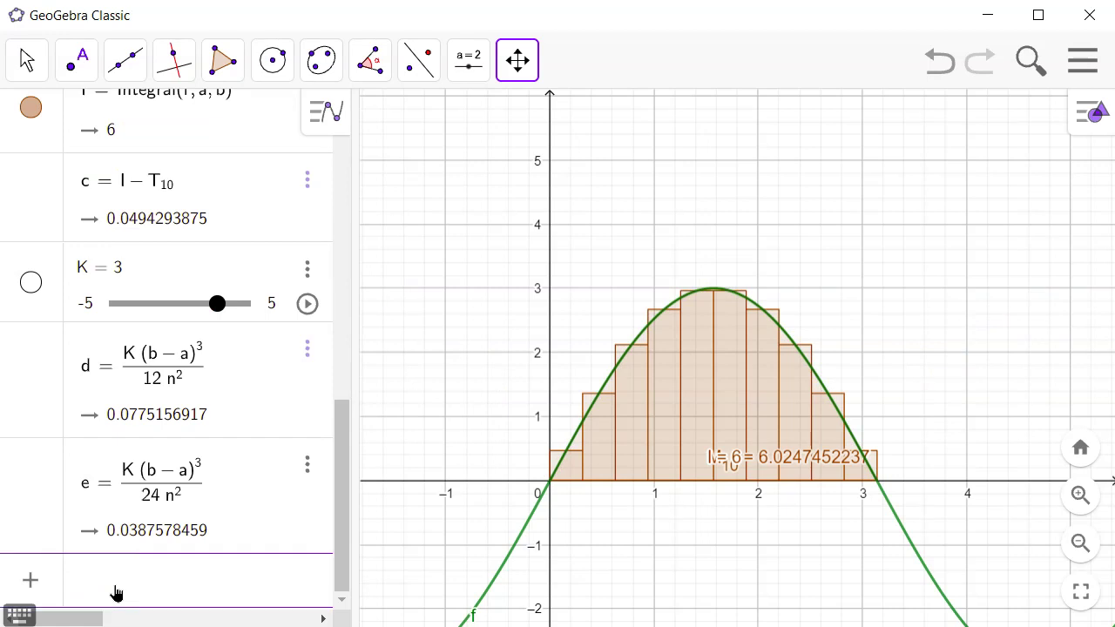
# Enter the Simpson bound K(b−a)^5/(180n^4) in GeoGebra, giving 0.0005100328.
pyautogui.write('K')
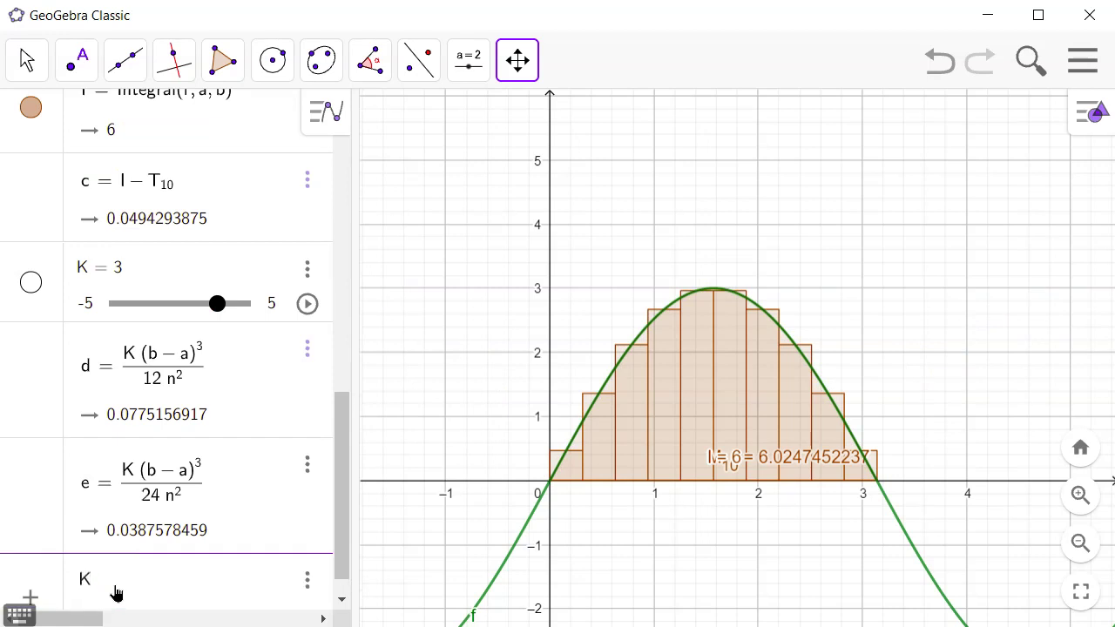
pyautogui.write('(b-a')
pyautogui.write('^')
pyautogui.write('5')
pyautogui.press('Return')
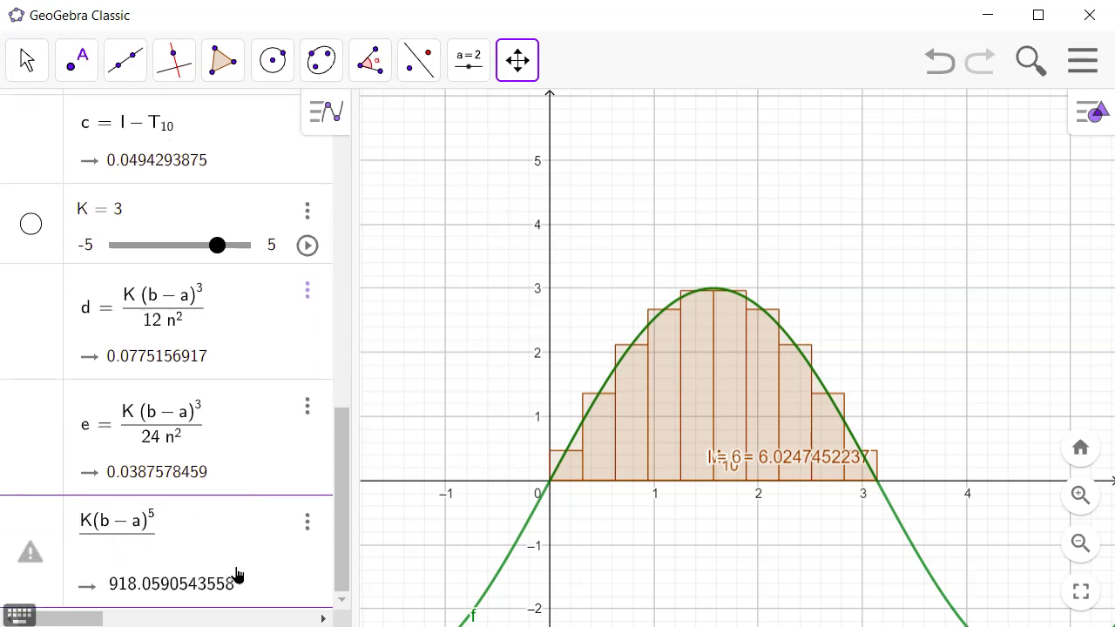
pyautogui.write('180n^4')
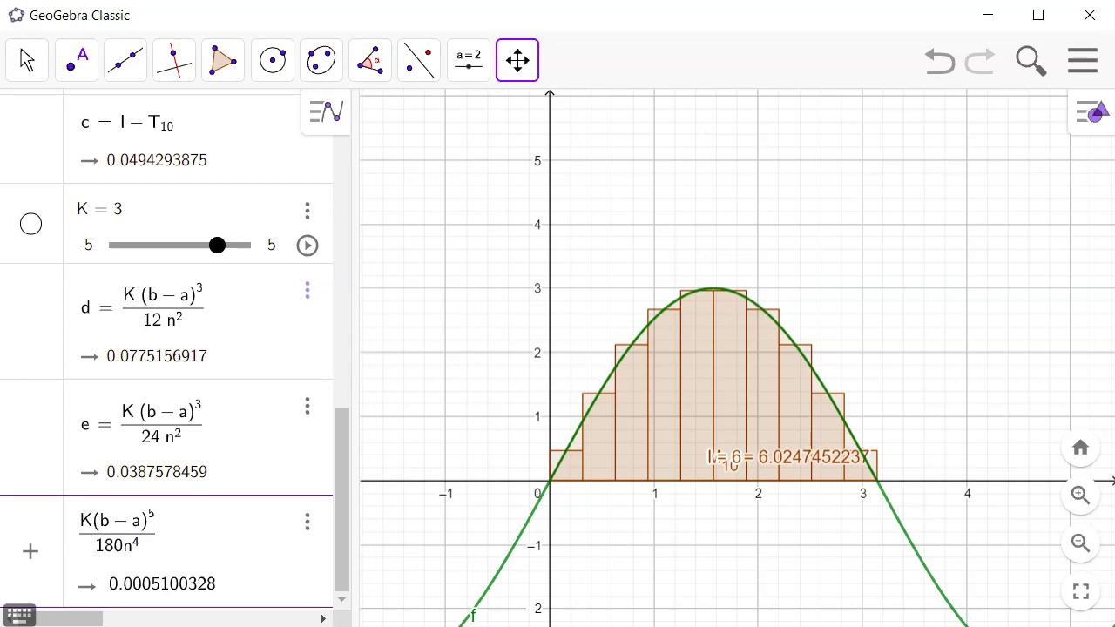
pyautogui.press('Return')
# Enter and submit 0.000510 as the part (b) Simpson bound |E_S| in WebAssign.
pyautogui.click(449, 605)
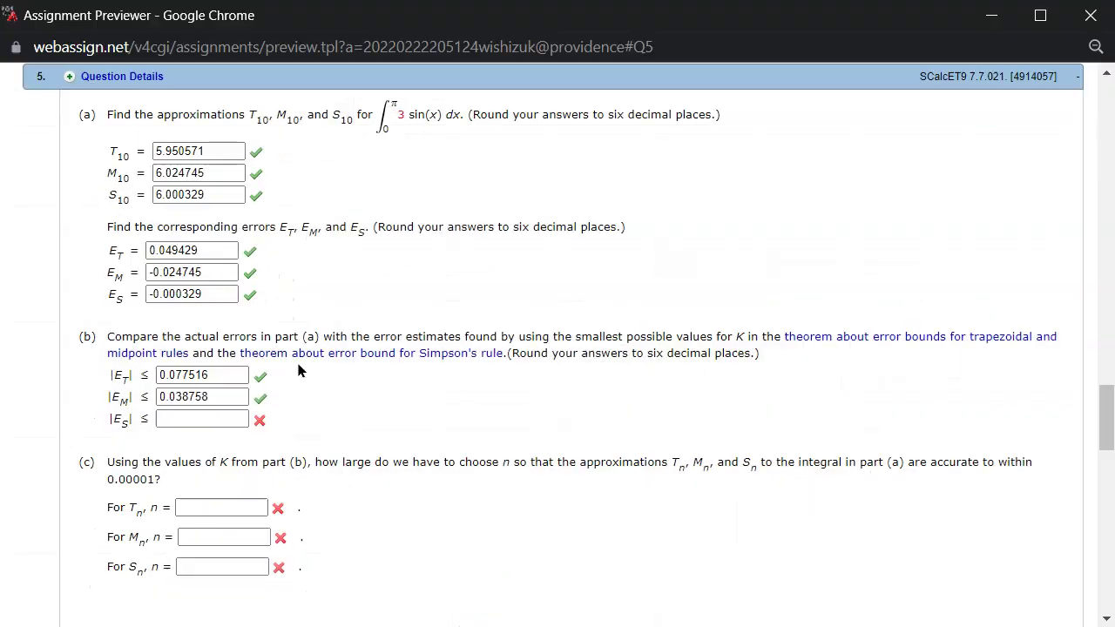
pyautogui.click(172, 422)
pyautogui.write('0')
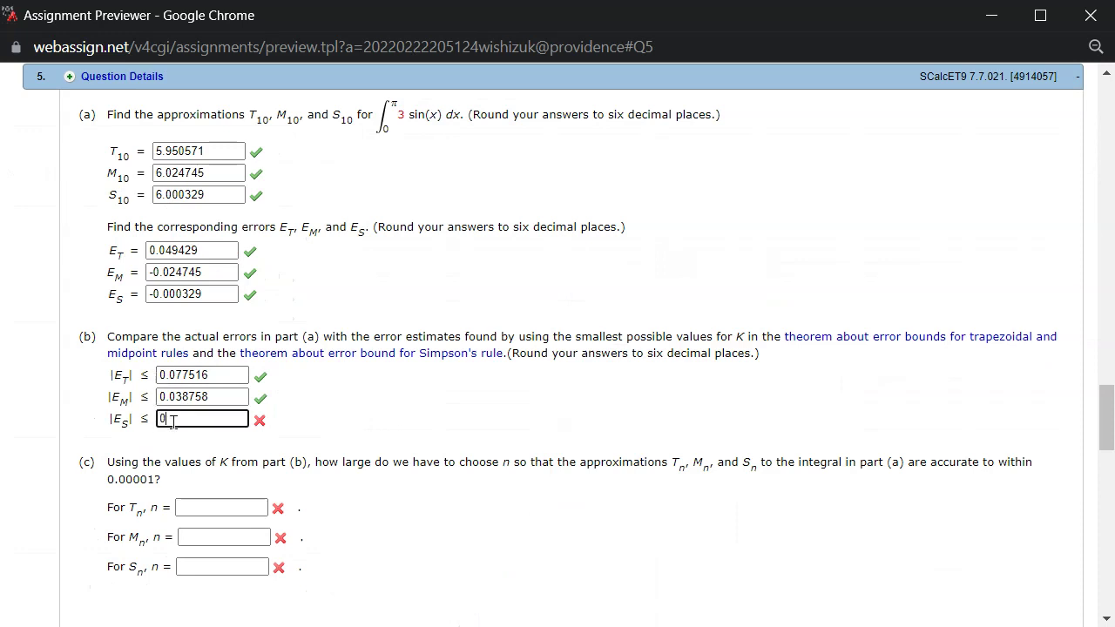
pyautogui.write('.000510')
pyautogui.press('Return')
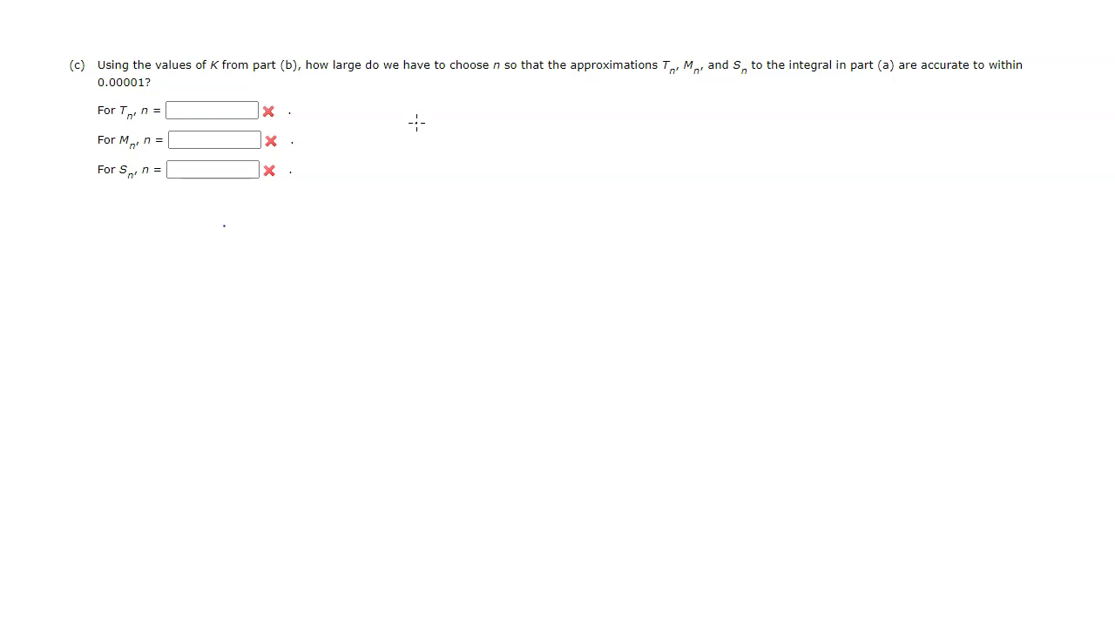
# Handwrite the letter K beside part (c) on the annotation whiteboard.
pyautogui.moveTo(397, 112)
pyautogui.mouseDown()
pyautogui.moveTo(397, 131)
pyautogui.moveTo(399, 121)
pyautogui.moveTo(472, 129)
pyautogui.moveTo(474, 111)
pyautogui.mouseUp()
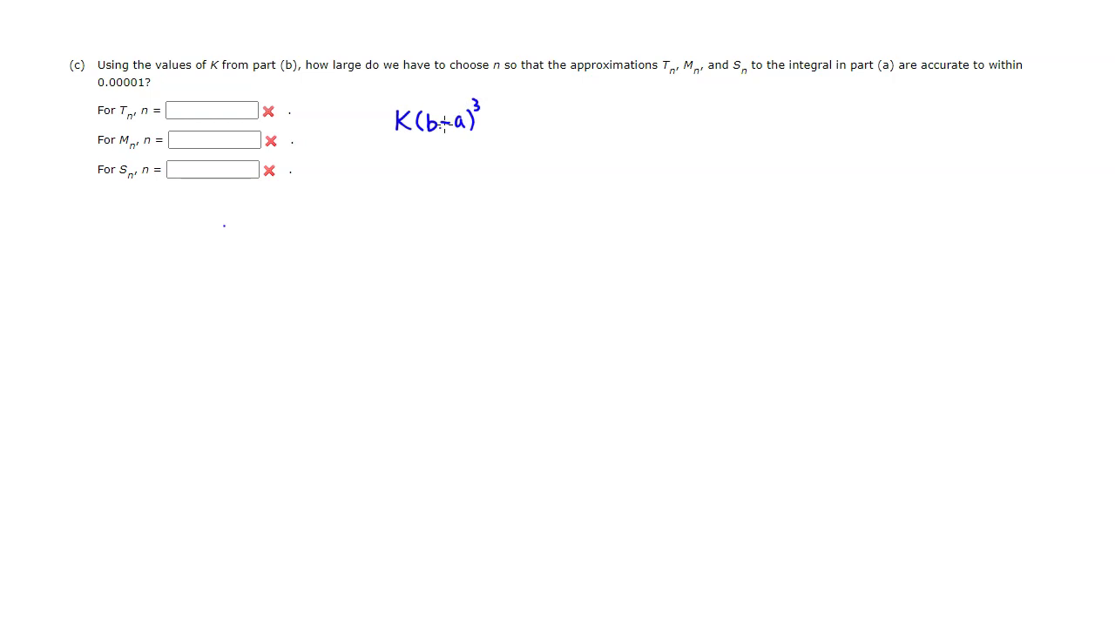